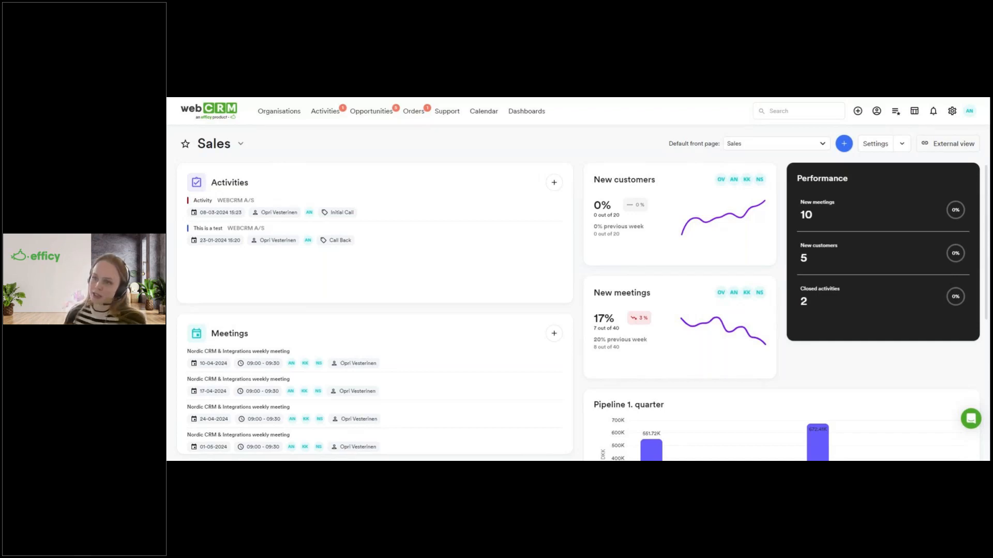
Step: Check which front pages are available to view or set as default, and the additional front page settings option
{"action": "left_click", "coordinate": [241, 144]}
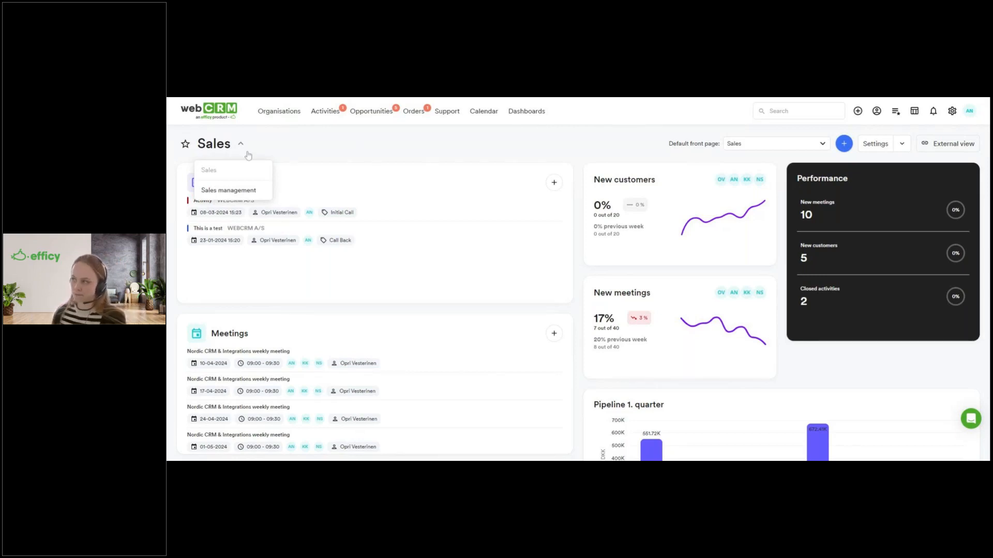
{"action": "left_click", "coordinate": [283, 153]}
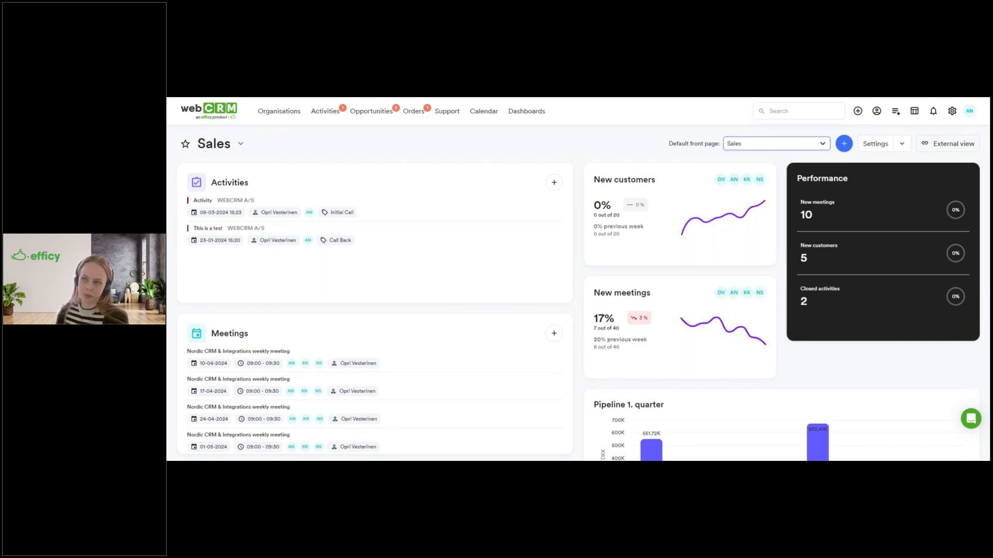
{"action": "left_click", "coordinate": [783, 146]}
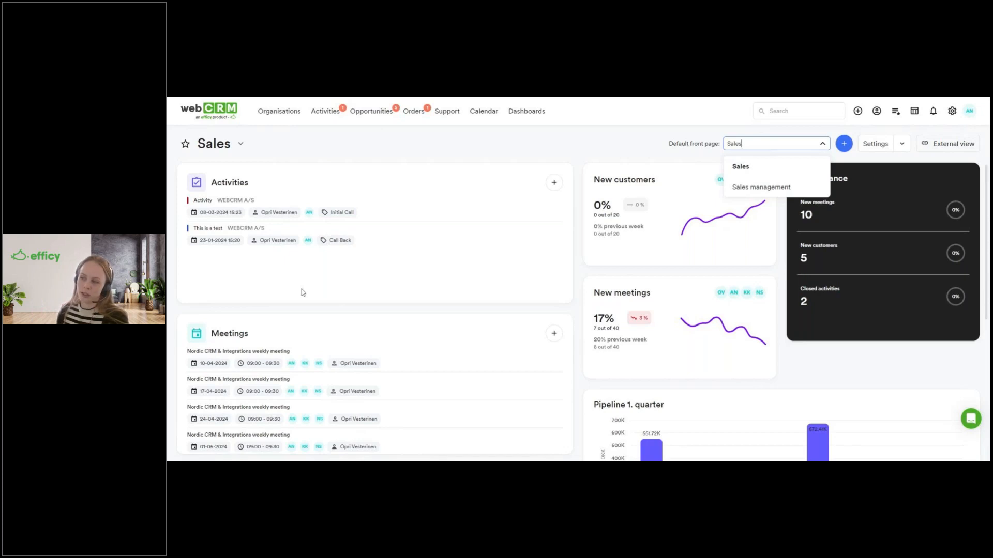
{"action": "left_click", "coordinate": [216, 150]}
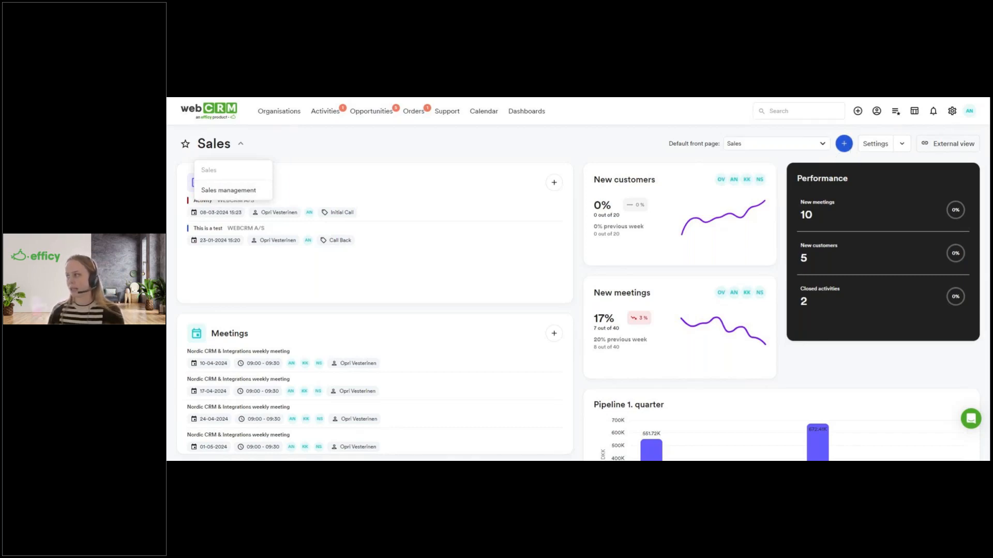
{"action": "left_click", "coordinate": [424, 140]}
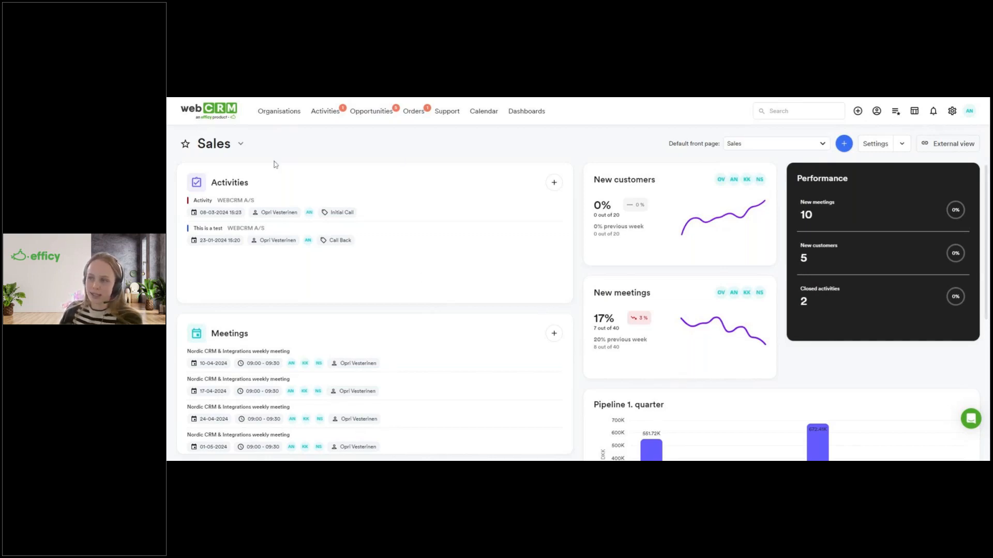
{"action": "left_click", "coordinate": [903, 148]}
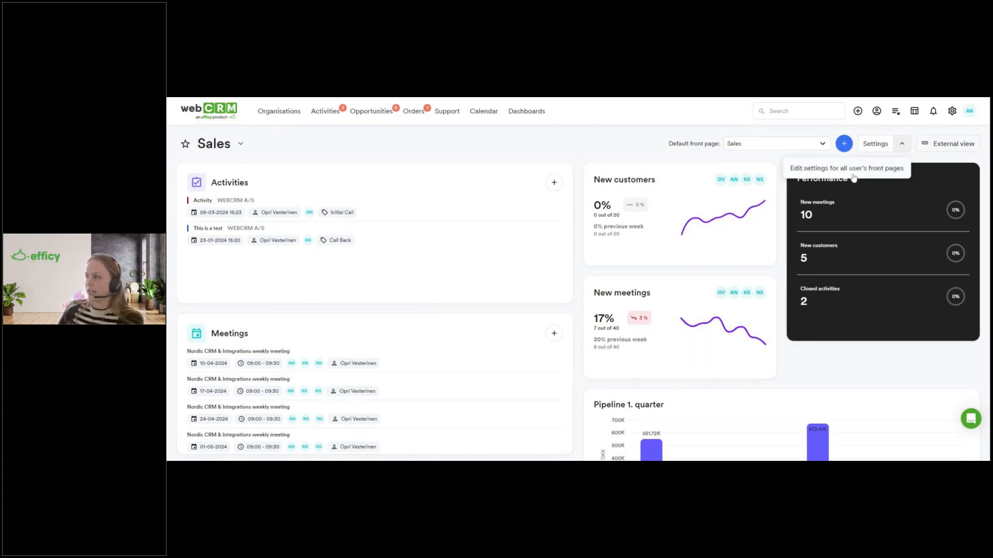
{"action": "left_click", "coordinate": [911, 130]}
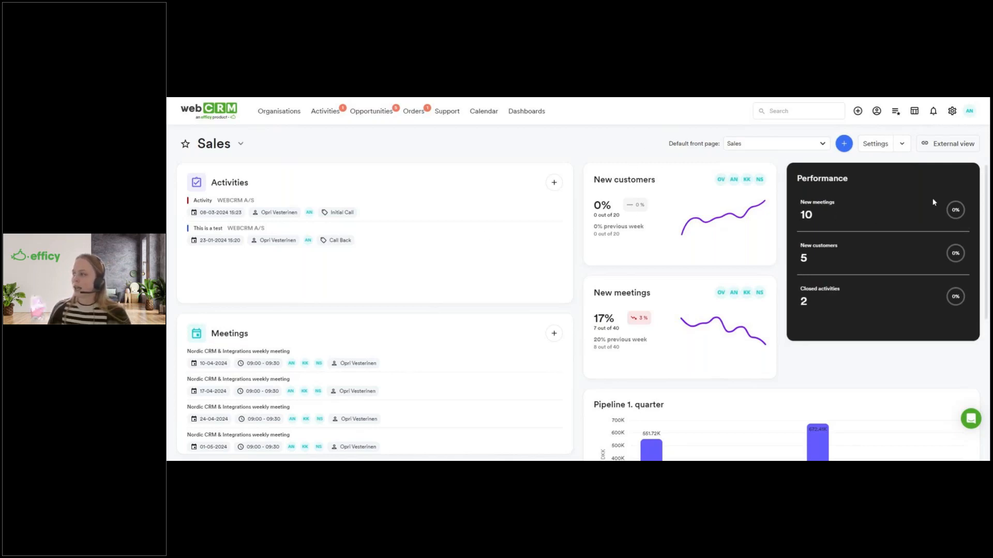
Step: Start a new blank front page and set its category to Support
{"action": "left_click", "coordinate": [844, 144]}
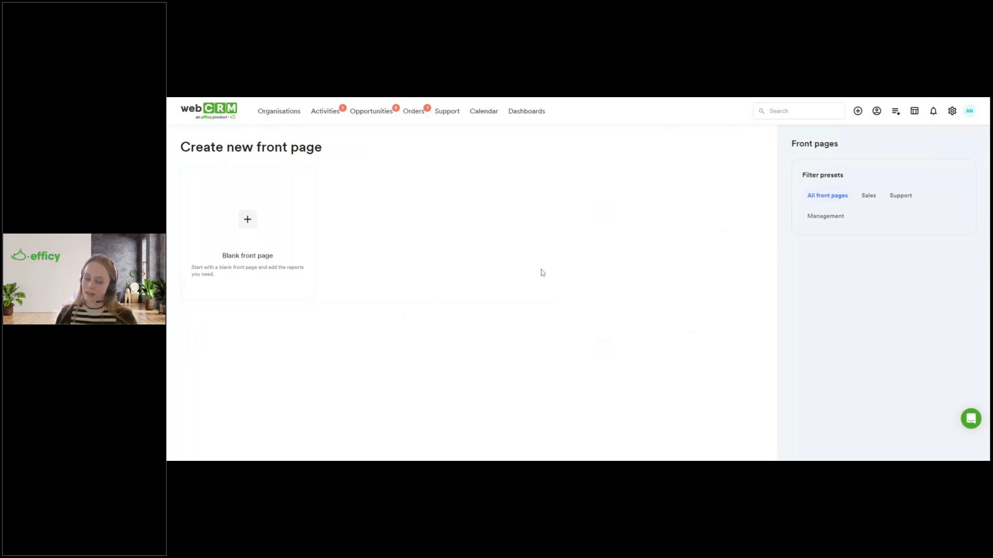
{"action": "left_click", "coordinate": [258, 213]}
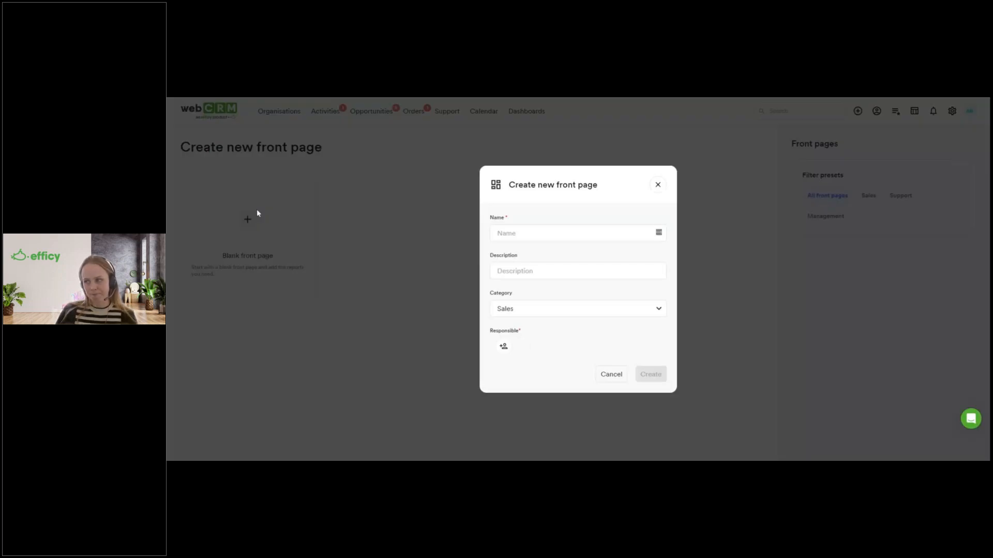
{"action": "left_click", "coordinate": [547, 231]}
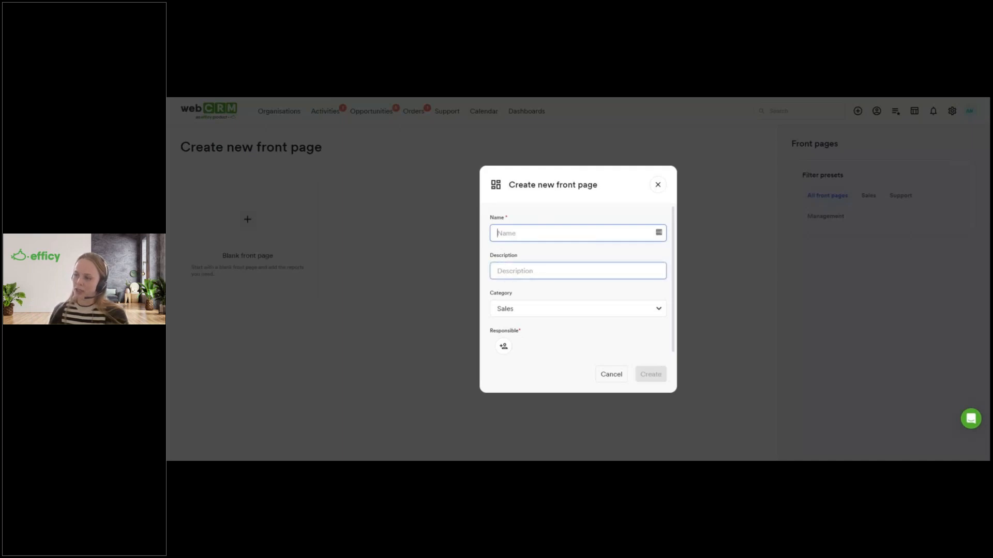
{"action": "left_click", "coordinate": [497, 271]}
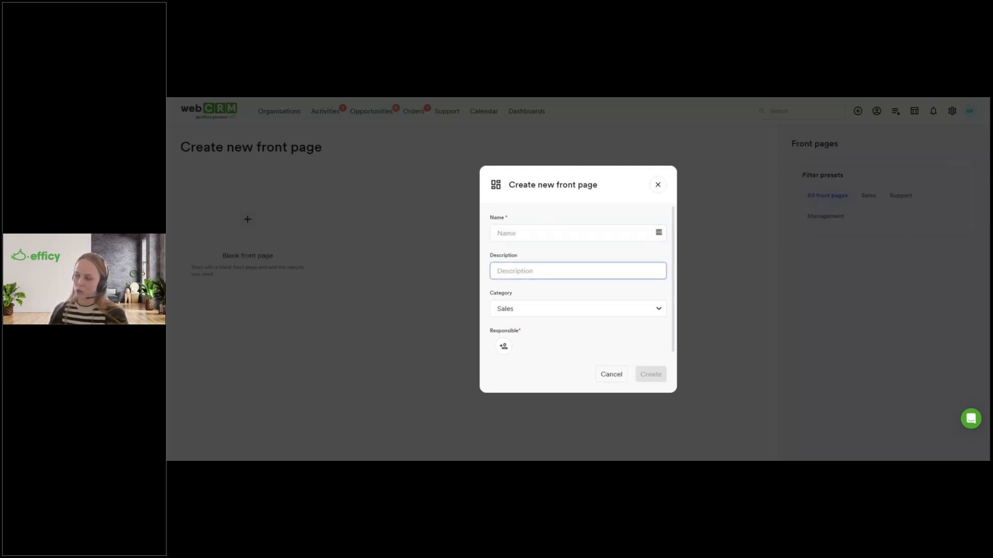
{"action": "left_click", "coordinate": [526, 308]}
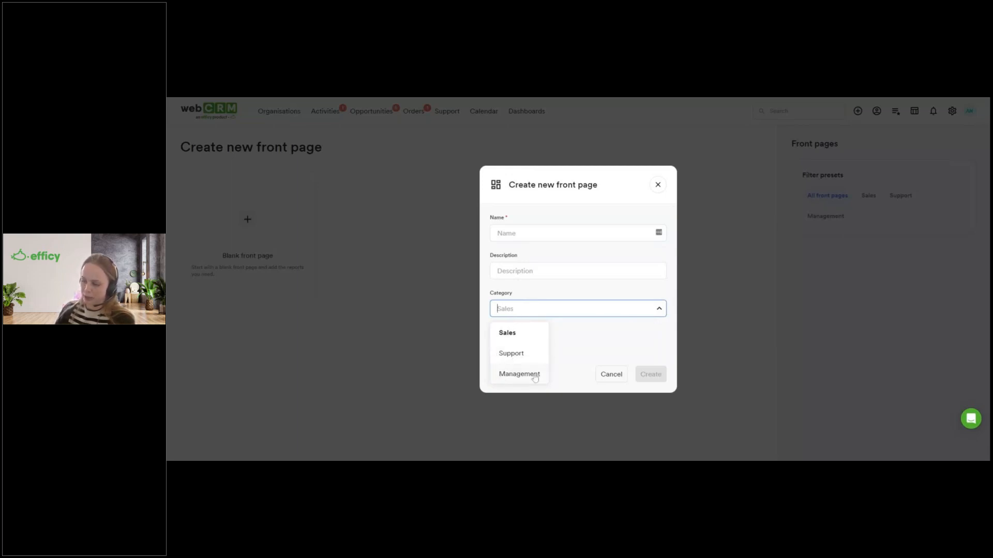
{"action": "left_click", "coordinate": [509, 353]}
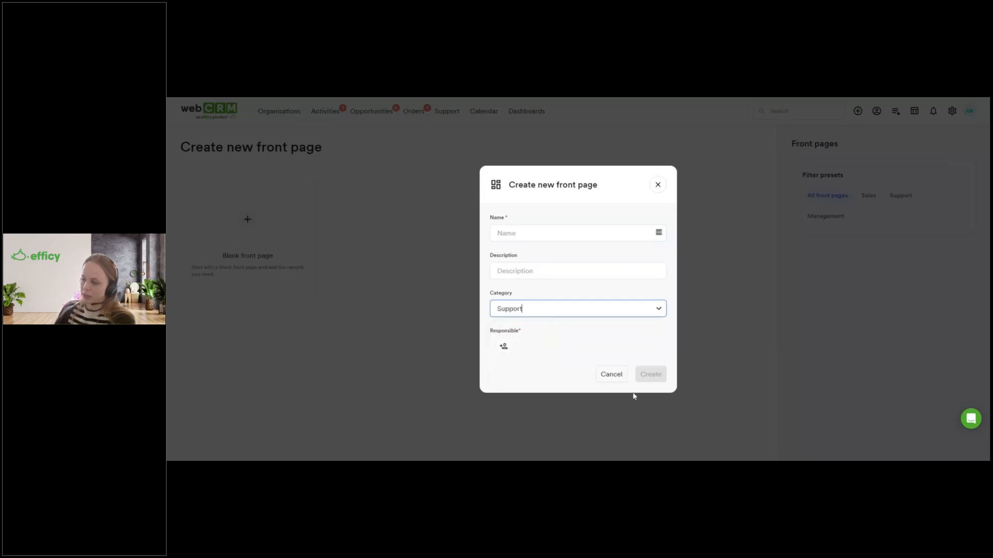
Step: Name the new front page "Support" and enter the description "For the support team"
{"action": "left_click", "coordinate": [656, 232]}
{"action": "type", "text": "Support"}
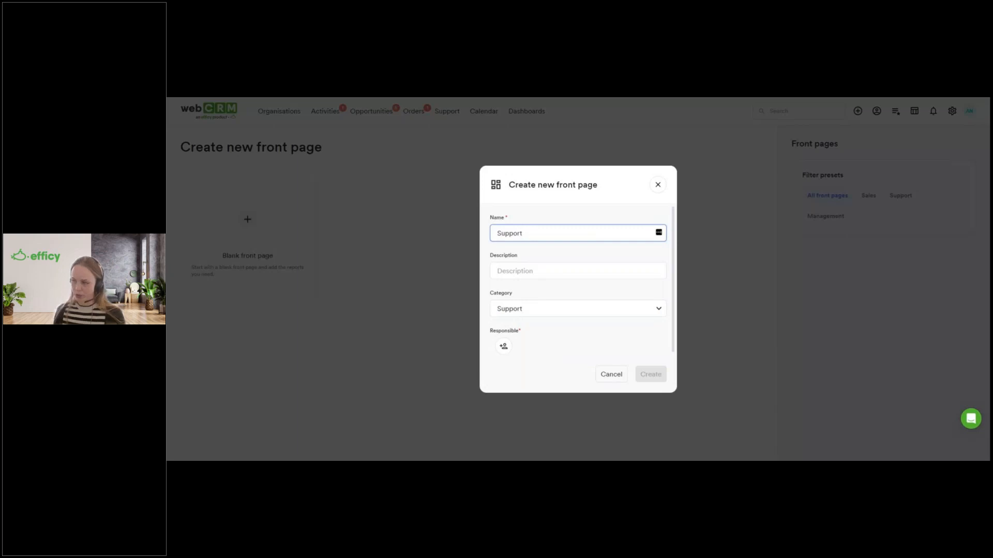
{"action": "left_click", "coordinate": [526, 271]}
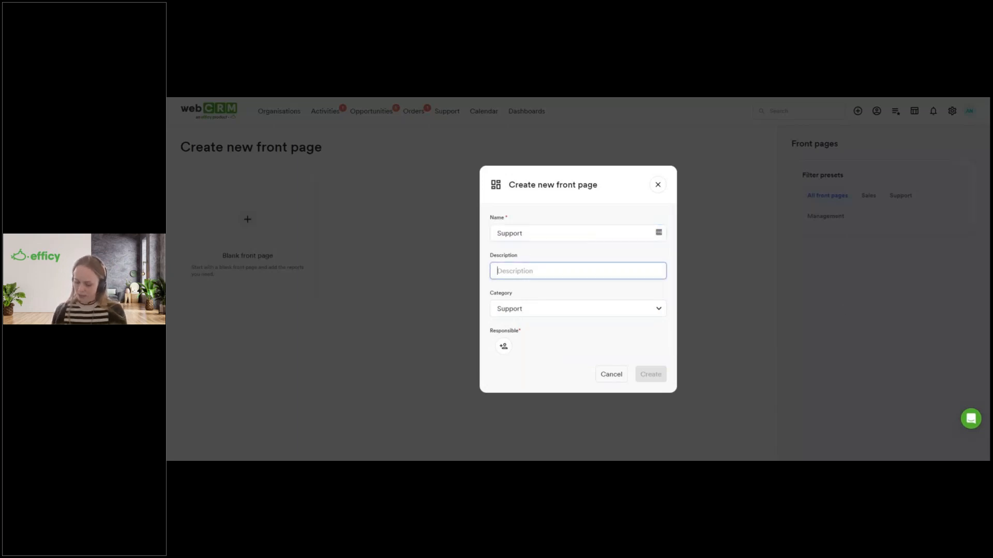
{"action": "type", "text": "For the "}
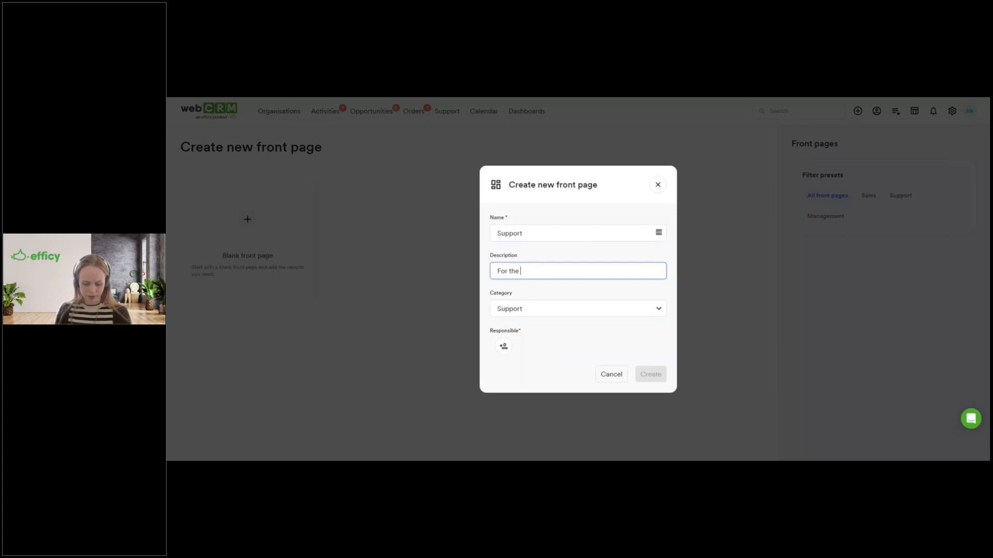
{"action": "type", "text": "support team"}
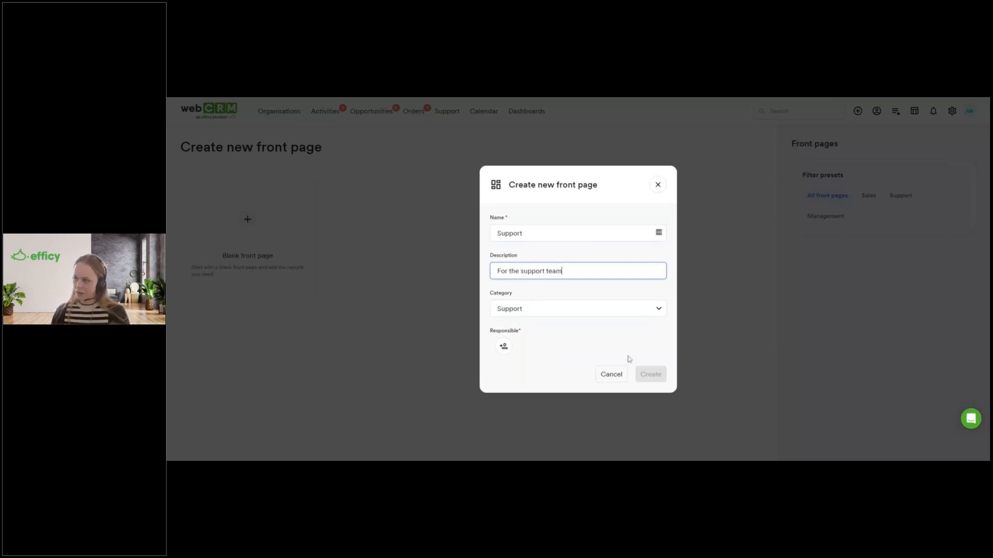
Step: Assign all users as responsible for the Support front page and create it
{"action": "left_click", "coordinate": [503, 346]}
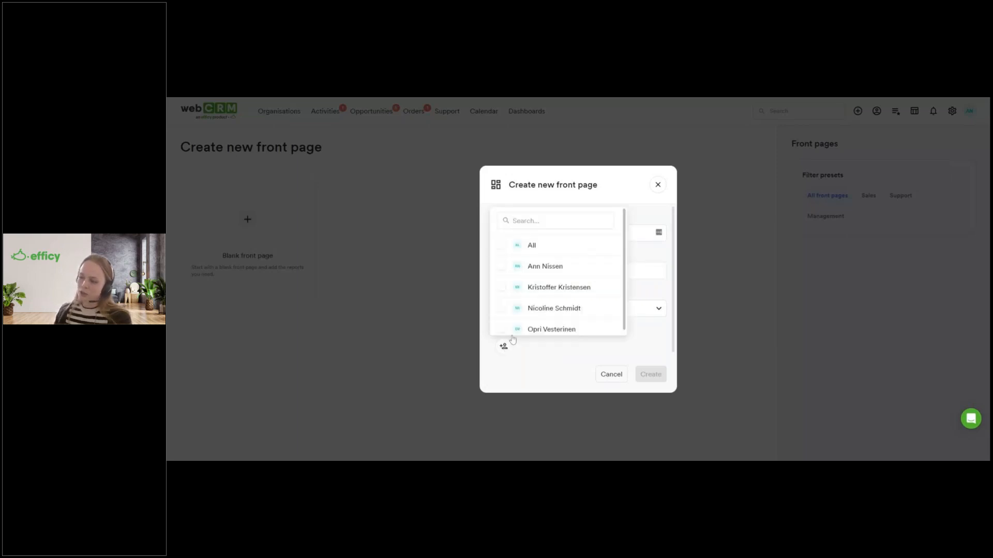
{"action": "scroll", "coordinate": [553, 262], "scroll_direction": "down", "scroll_amount": 1}
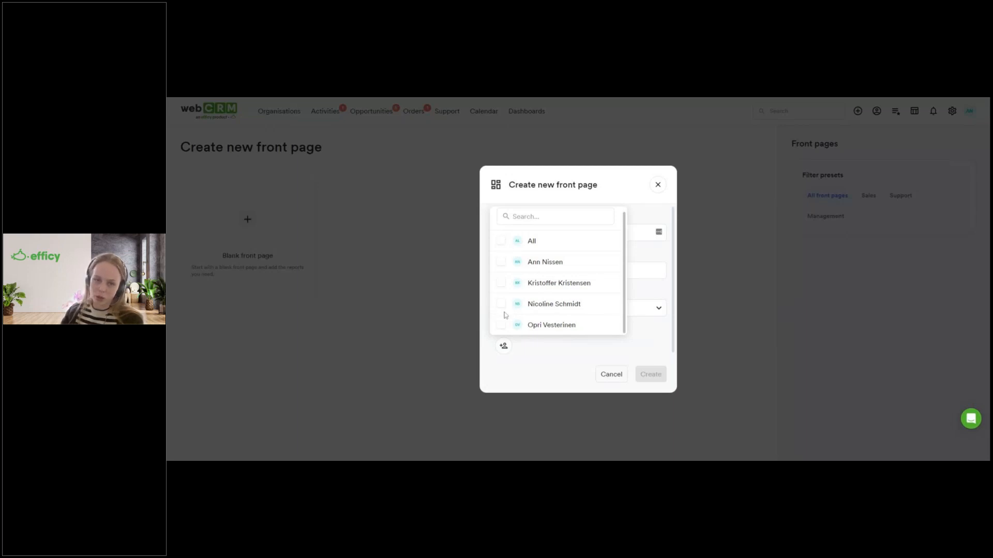
{"action": "left_click", "coordinate": [501, 241]}
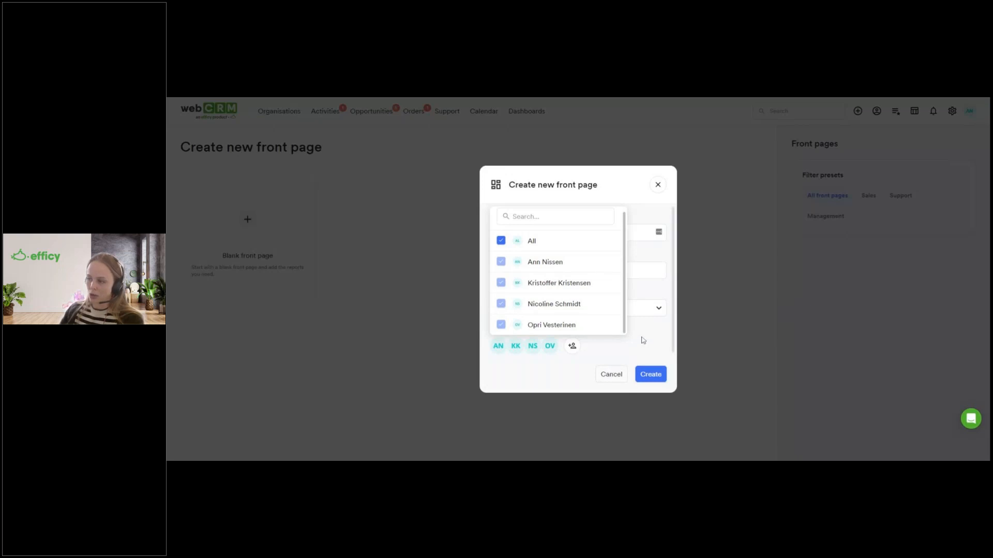
{"action": "left_click", "coordinate": [588, 356]}
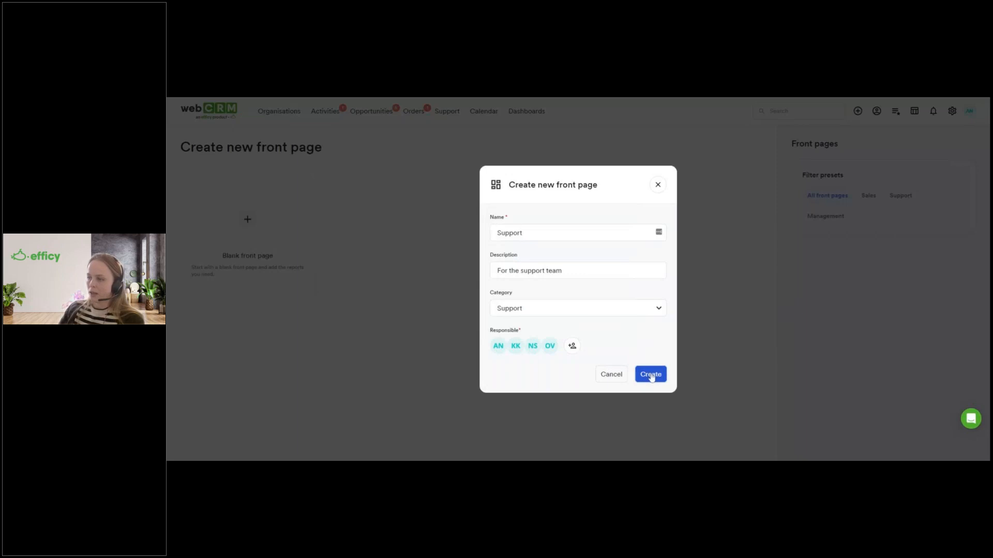
{"action": "left_click", "coordinate": [654, 376]}
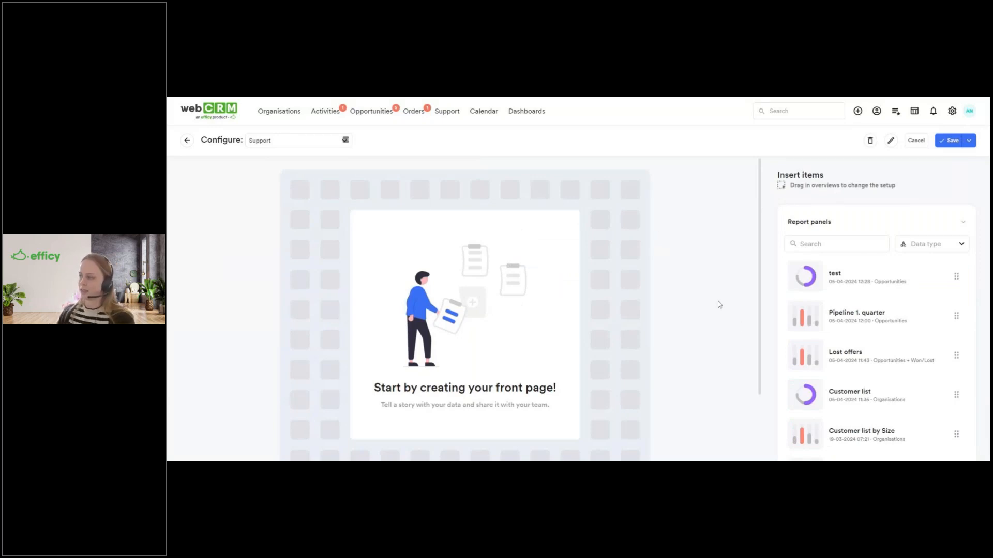
Step: Examine the entity panels and extra panels that can be inserted into the Support front page
{"action": "left_click", "coordinate": [962, 222]}
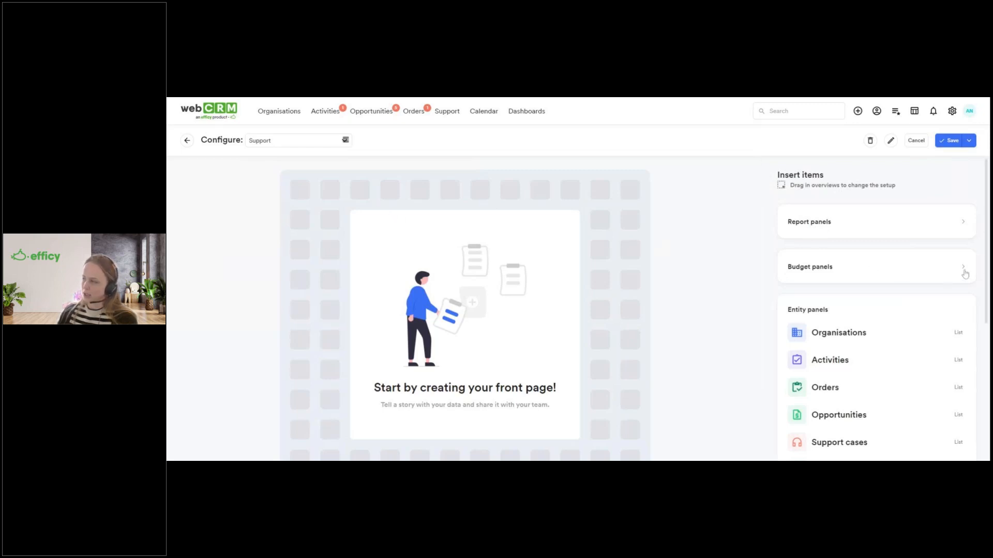
{"action": "scroll", "coordinate": [902, 261], "scroll_direction": "down", "scroll_amount": 3}
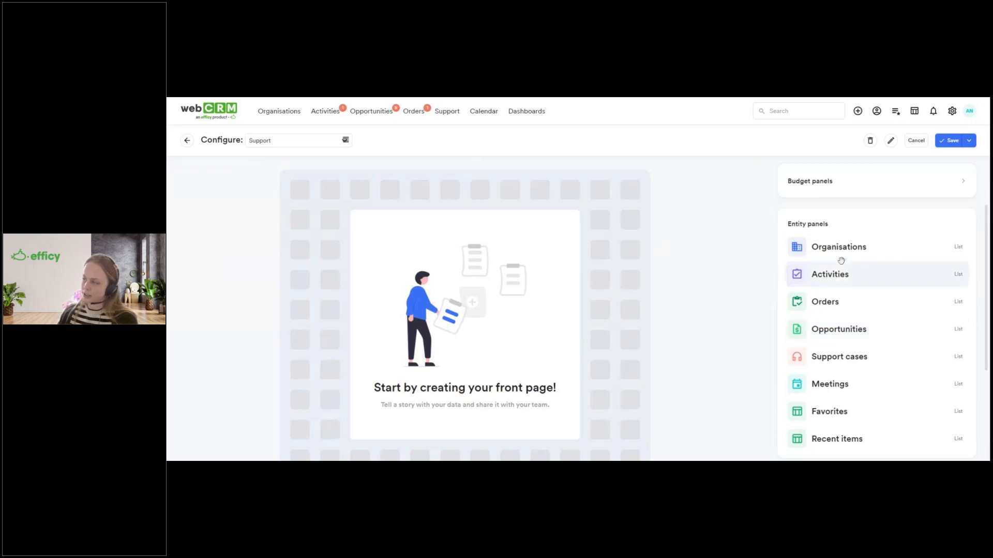
{"action": "scroll", "coordinate": [839, 274], "scroll_direction": "down", "scroll_amount": 2}
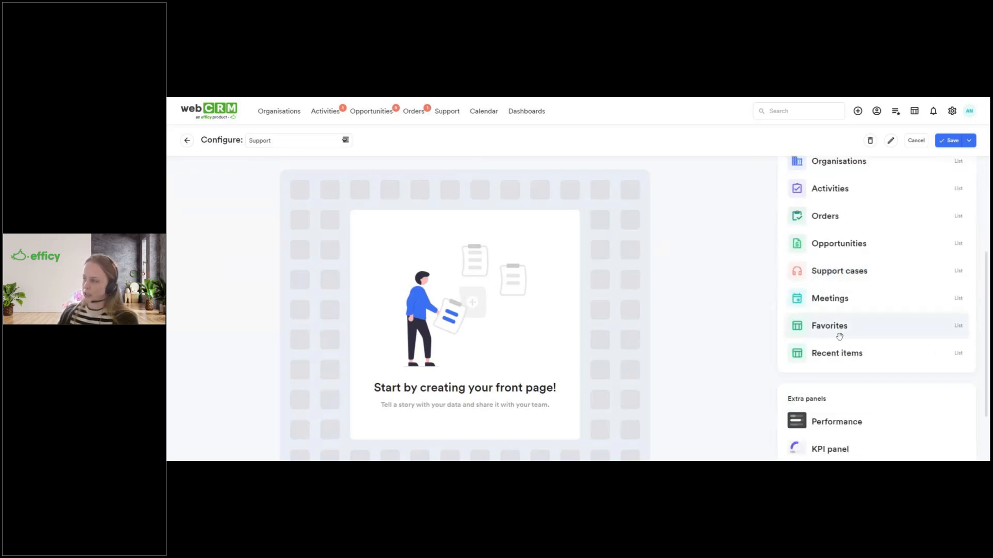
{"action": "scroll", "coordinate": [839, 337], "scroll_direction": "down", "scroll_amount": 1}
{"action": "scroll", "coordinate": [829, 309], "scroll_direction": "up", "scroll_amount": 2}
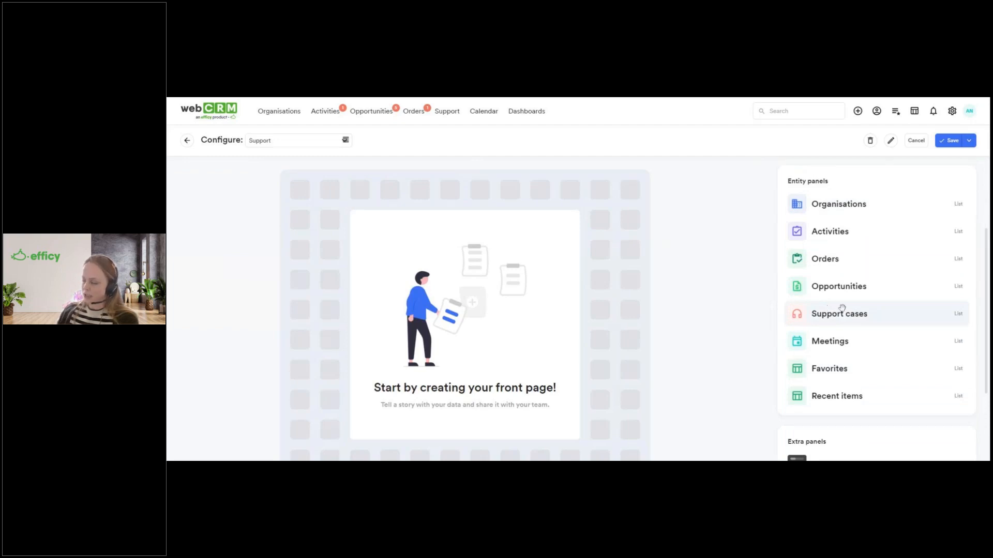
{"action": "scroll", "coordinate": [853, 308], "scroll_direction": "down", "scroll_amount": 3}
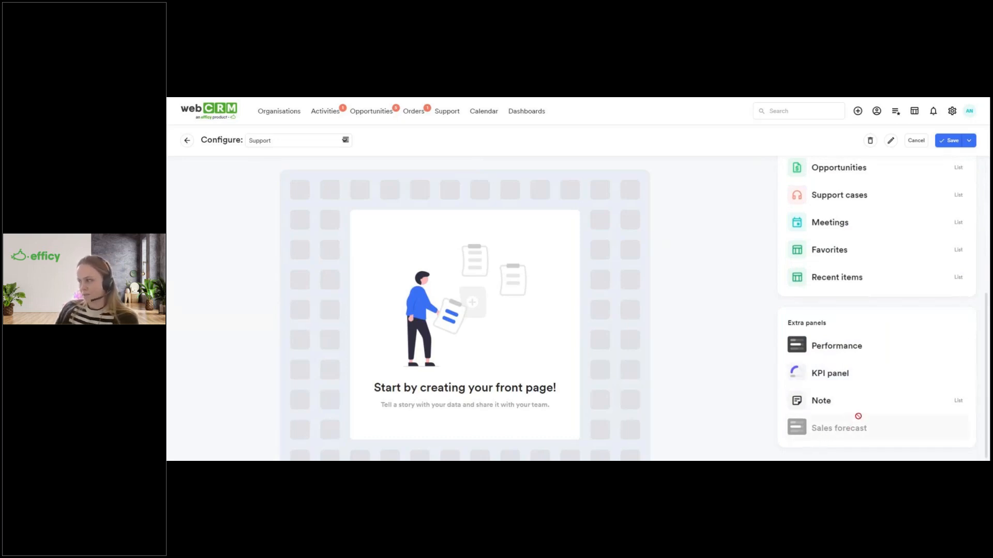
{"action": "scroll", "coordinate": [858, 416], "scroll_direction": "up", "scroll_amount": 5}
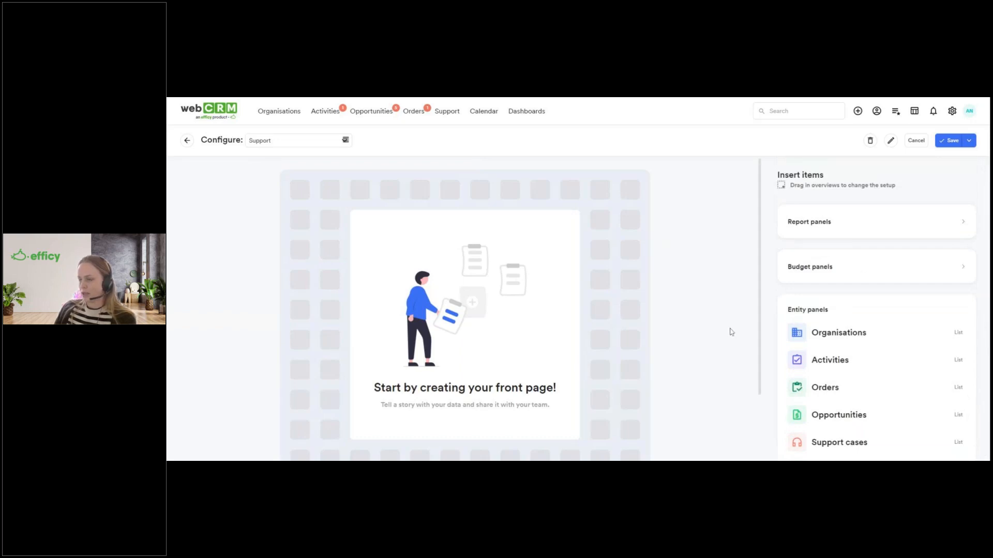
Step: Save the Support front page for all its users, without adding panels, and return to the default front page
{"action": "left_click", "coordinate": [945, 146]}
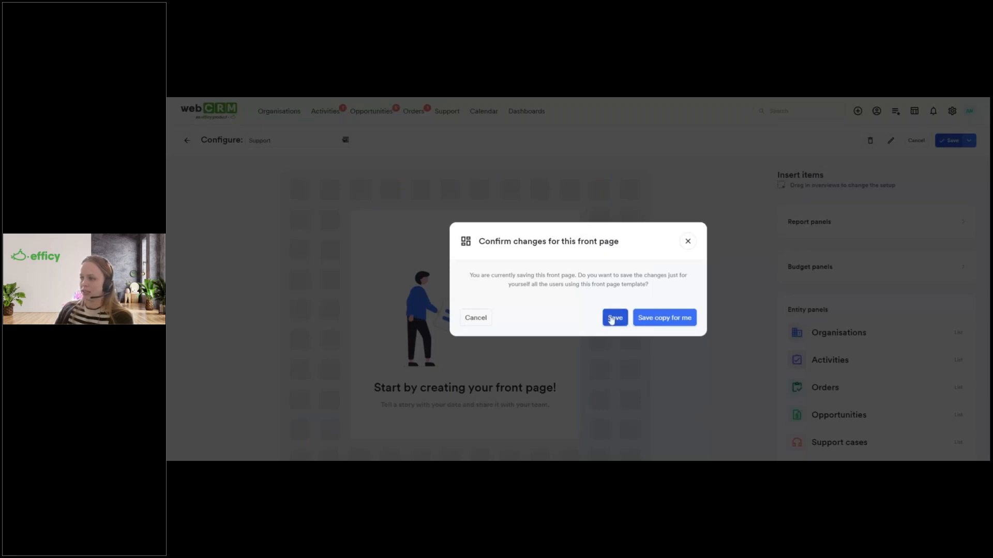
{"action": "left_click", "coordinate": [613, 317]}
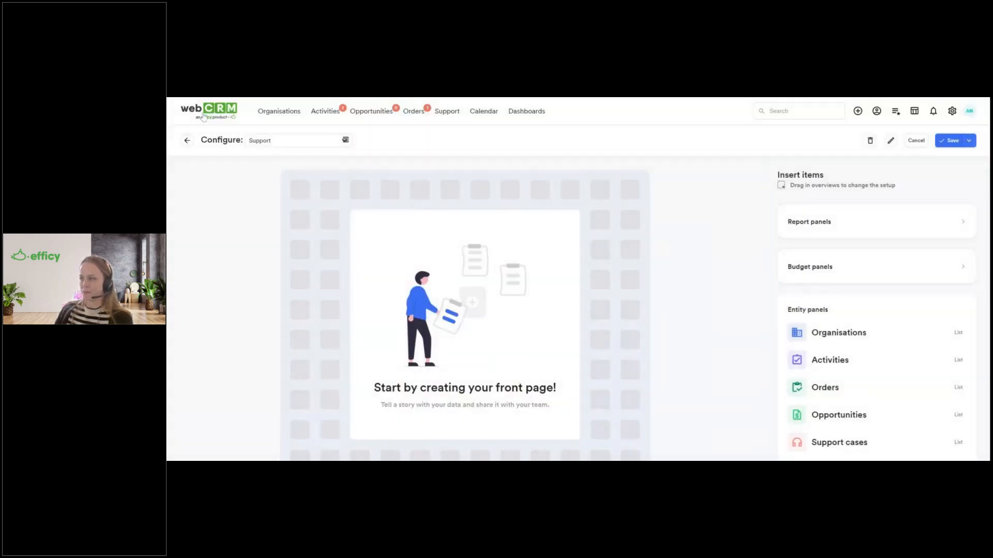
{"action": "left_click", "coordinate": [187, 140]}
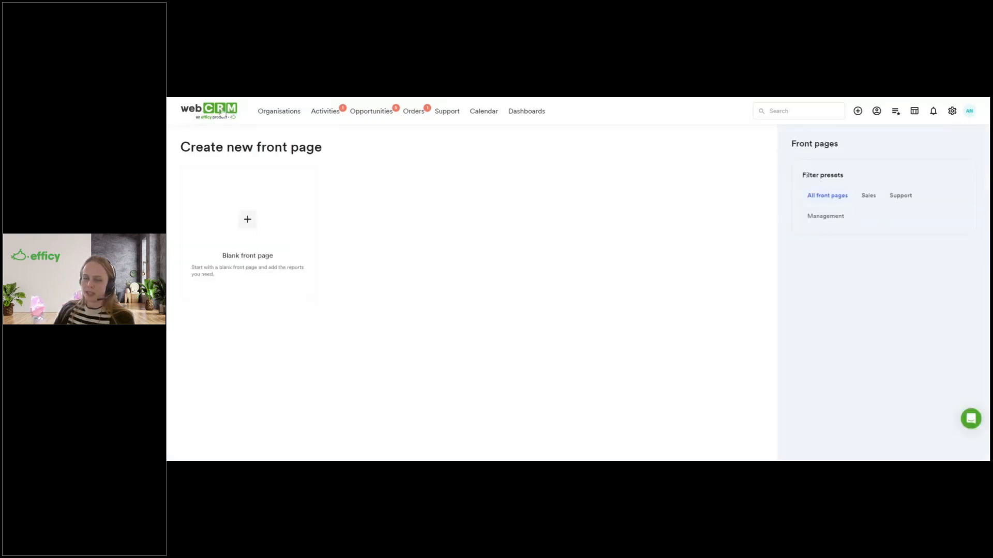
{"action": "left_click", "coordinate": [221, 111]}
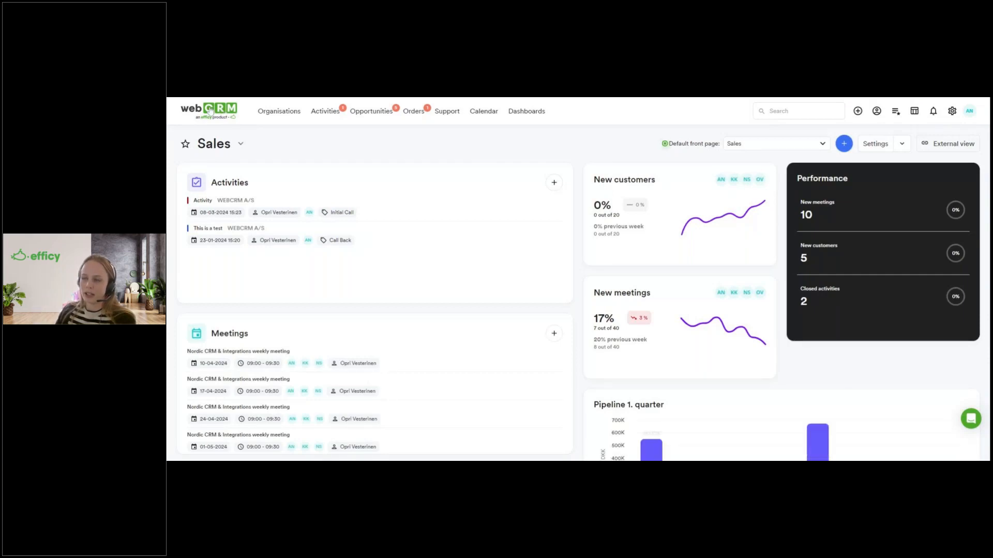
Step: View the new Support front page and switch back to the Sales front page
{"action": "left_click", "coordinate": [242, 146]}
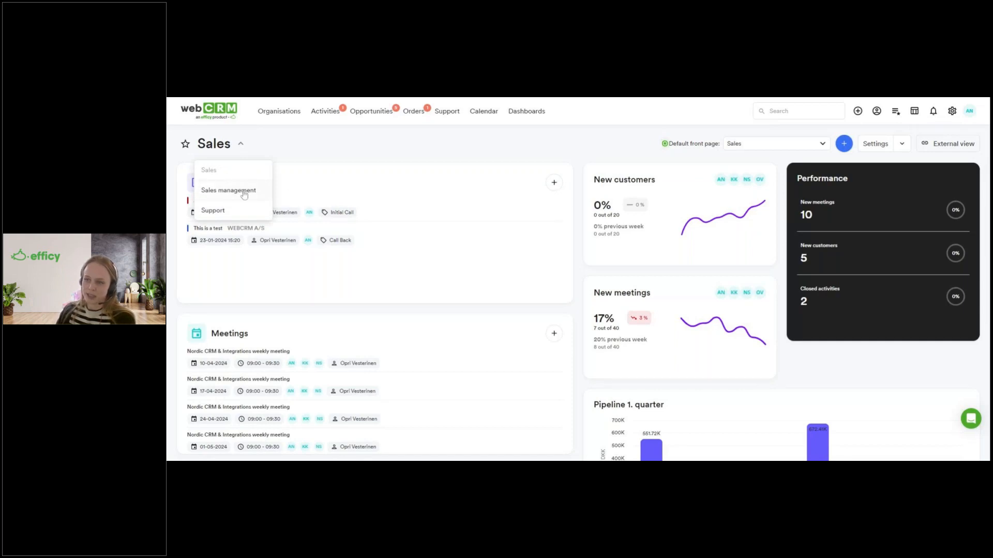
{"action": "left_click", "coordinate": [215, 215]}
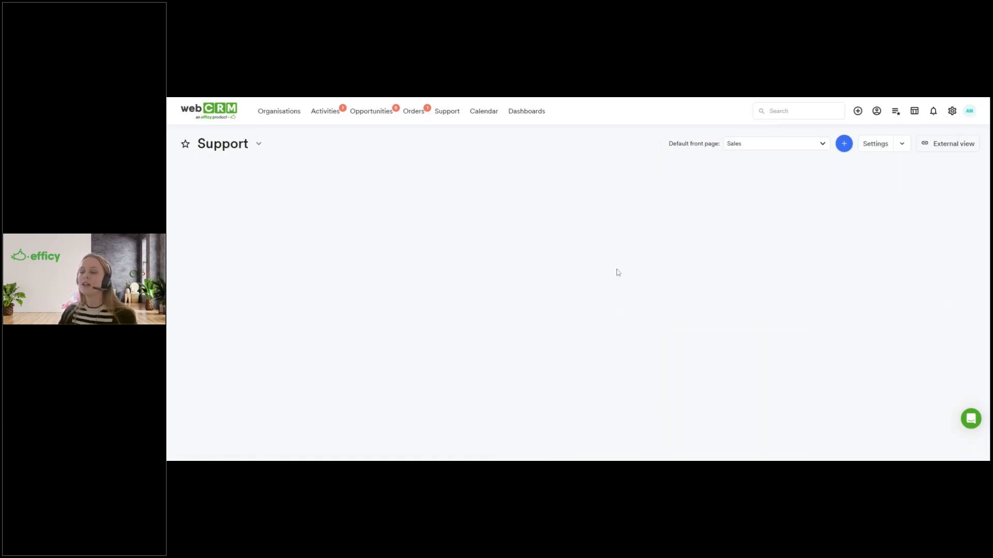
{"action": "left_click", "coordinate": [235, 144]}
{"action": "left_click", "coordinate": [217, 172]}
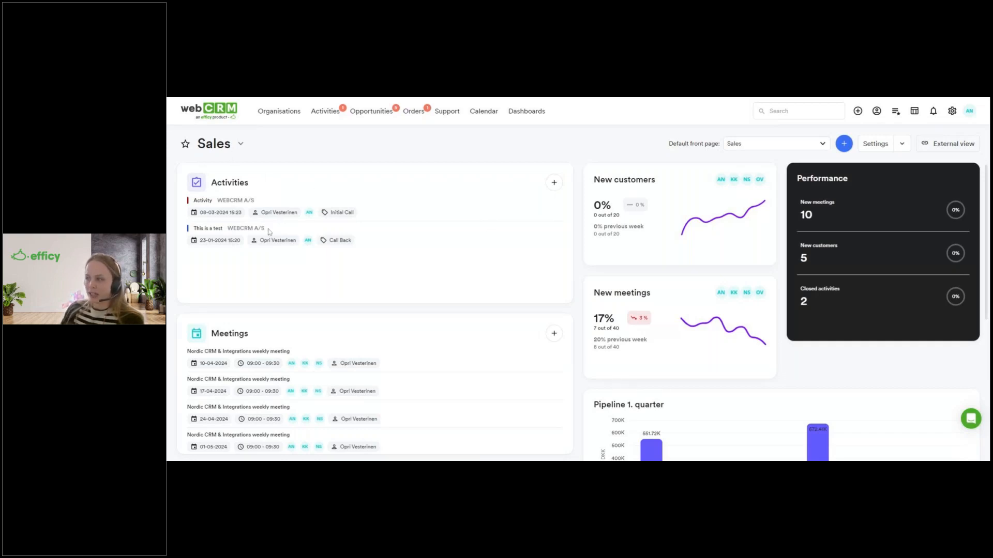
Step: Examine the activity and meeting lists, the New customers and New meetings targets and the Pipeline 1. quarter chart on the Sales front page
{"action": "scroll", "coordinate": [269, 233], "scroll_direction": "down", "scroll_amount": 1}
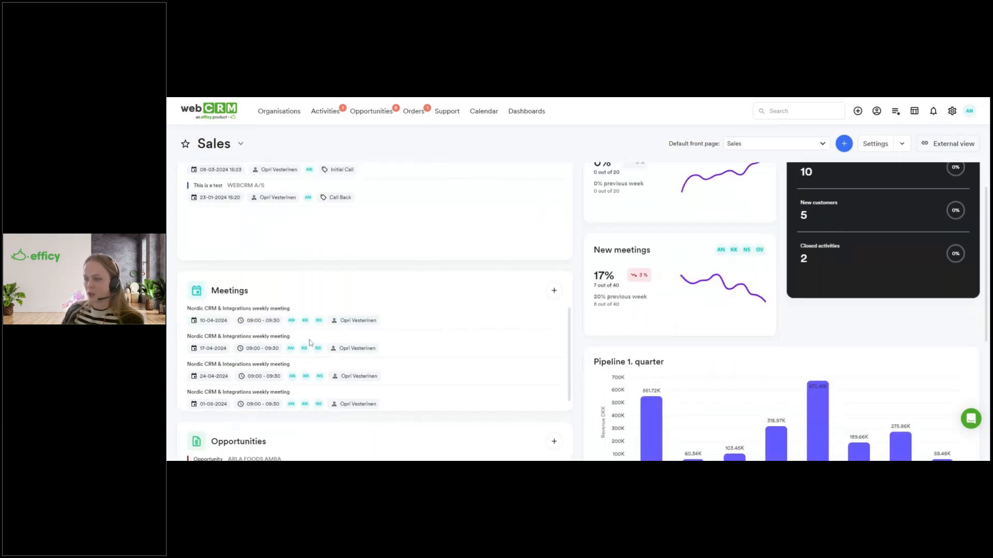
{"action": "scroll", "coordinate": [310, 336], "scroll_direction": "up", "scroll_amount": 1}
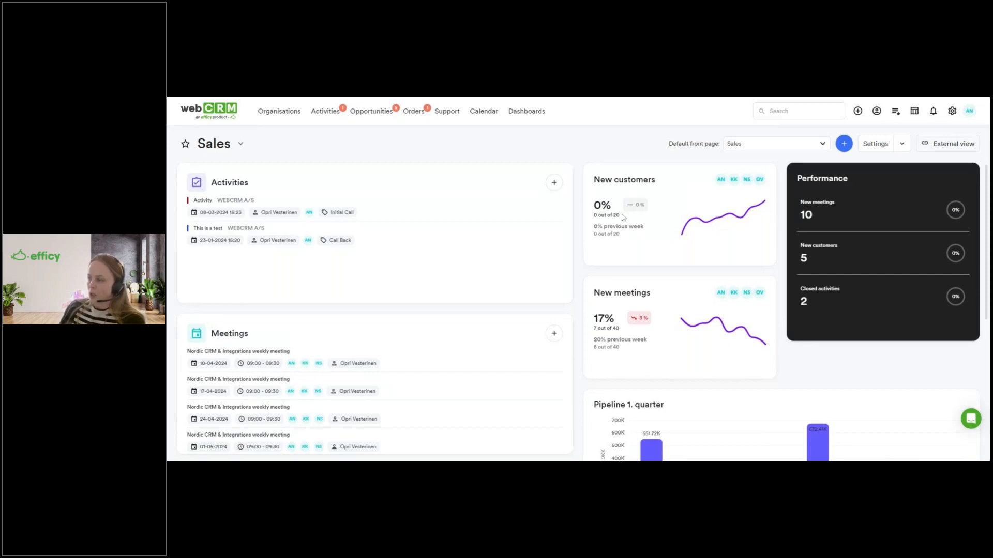
{"action": "left_click_drag", "start_coordinate": [620, 215], "coordinate": [600, 215]}
{"action": "left_click", "coordinate": [636, 225]}
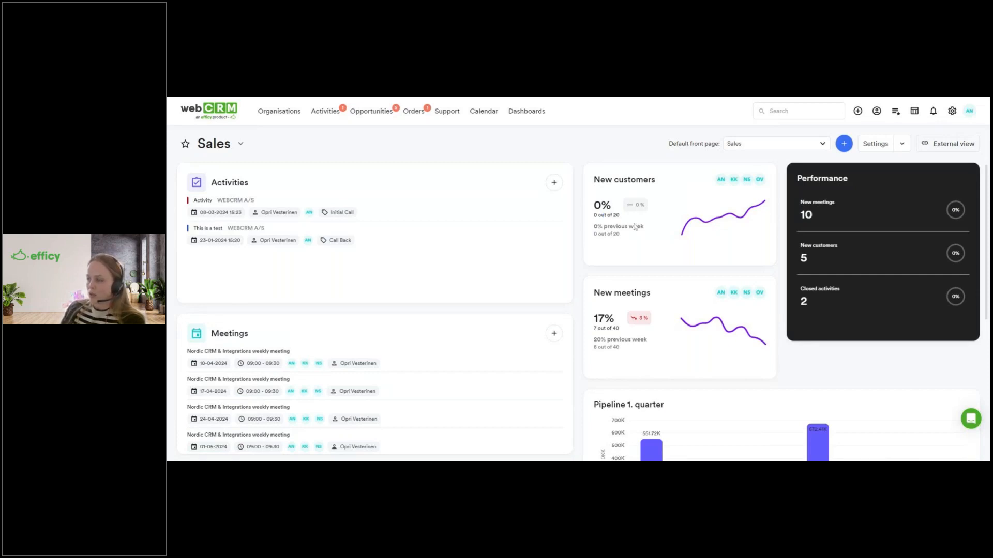
{"action": "left_click_drag", "start_coordinate": [620, 329], "coordinate": [613, 329]}
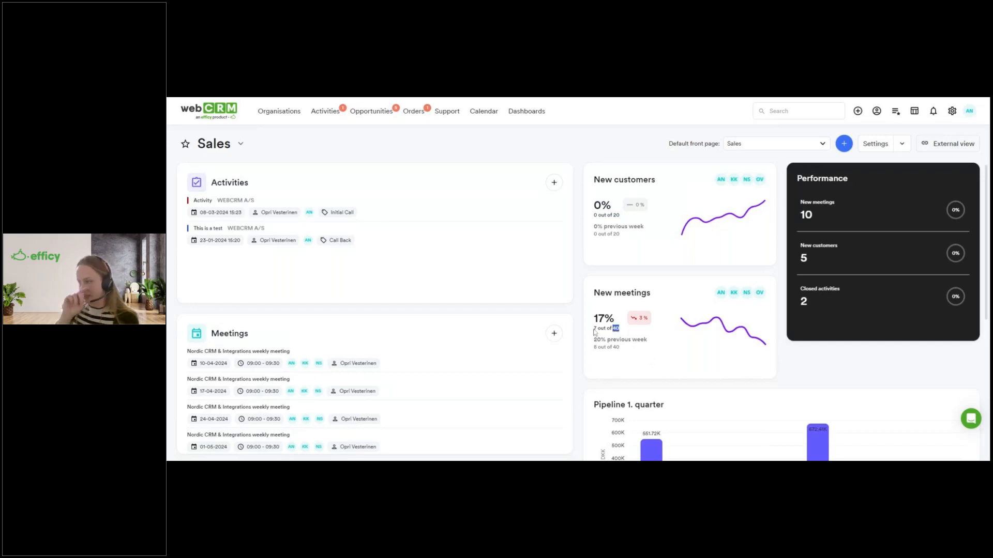
{"action": "left_click", "coordinate": [687, 375]}
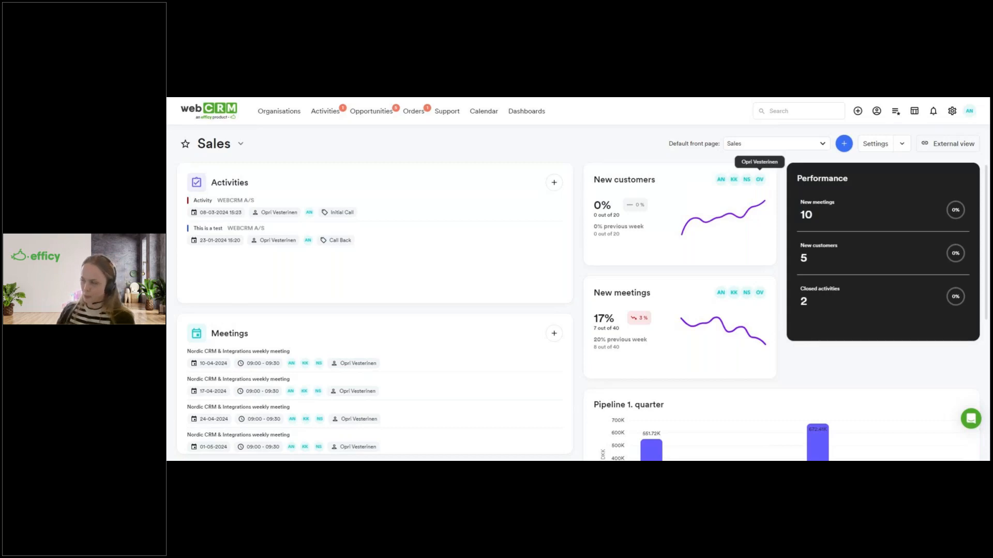
{"action": "scroll", "coordinate": [674, 195], "scroll_direction": "down", "scroll_amount": 2}
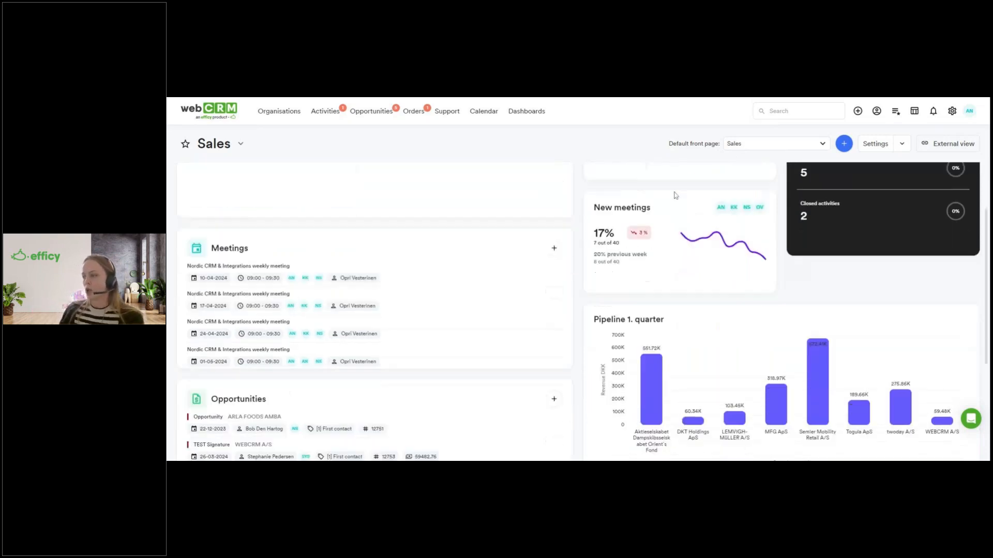
{"action": "scroll", "coordinate": [675, 195], "scroll_direction": "down", "scroll_amount": 3}
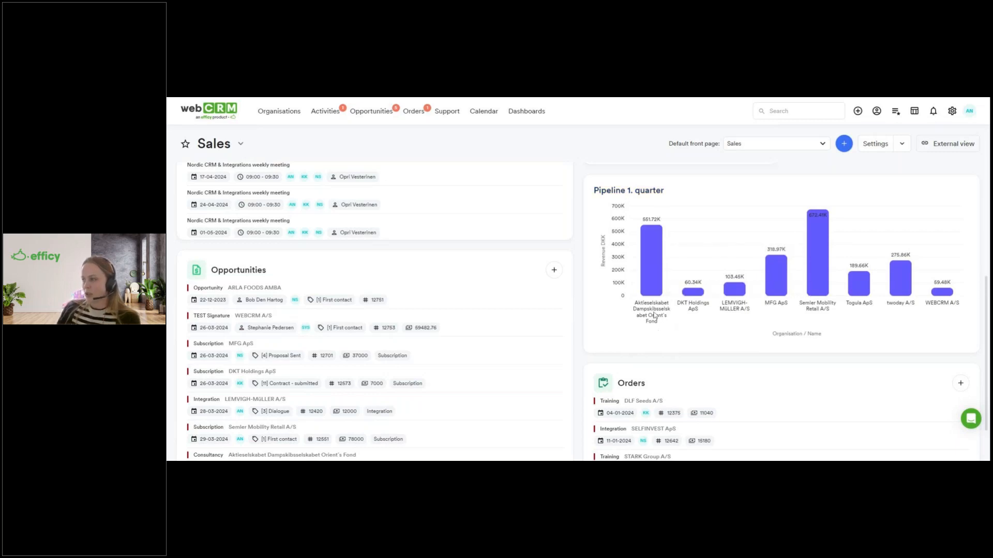
{"action": "mouse_move", "coordinate": [646, 258]}
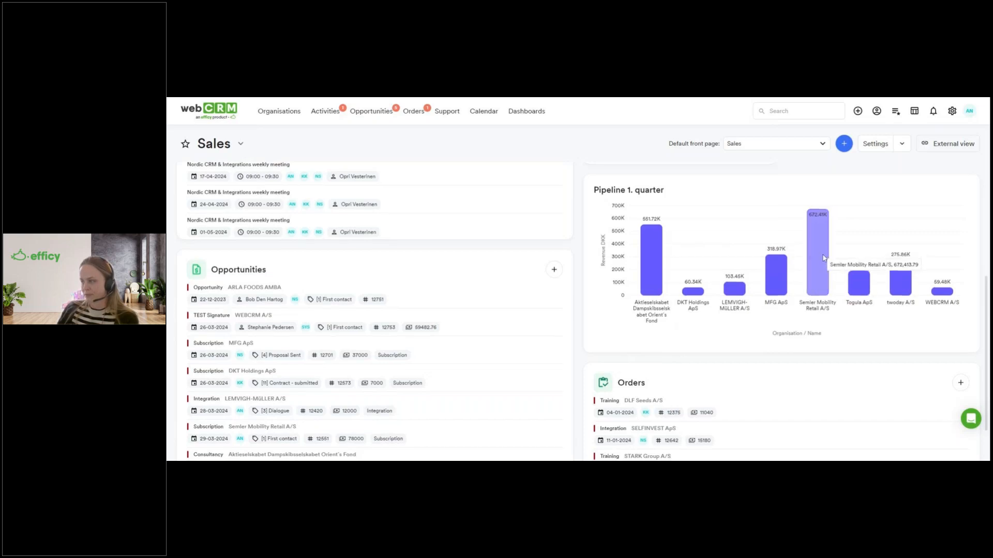
{"action": "scroll", "coordinate": [817, 274], "scroll_direction": "down", "scroll_amount": 1}
{"action": "scroll", "coordinate": [650, 356], "scroll_direction": "up", "scroll_amount": 6}
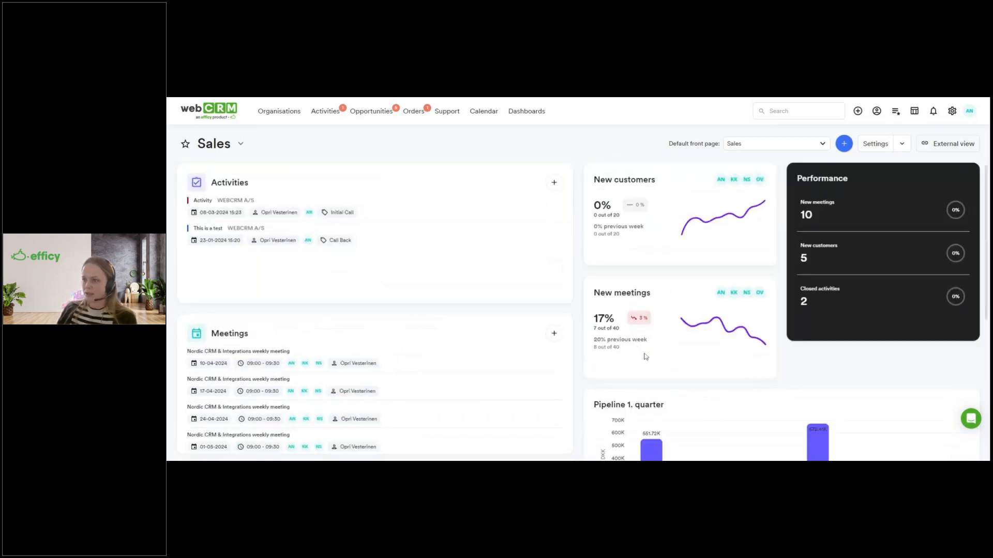
Step: Switch to the Sales management front page and examine its opportunity, order, budget and KAM charts and the tables beneath them
{"action": "left_click", "coordinate": [230, 147]}
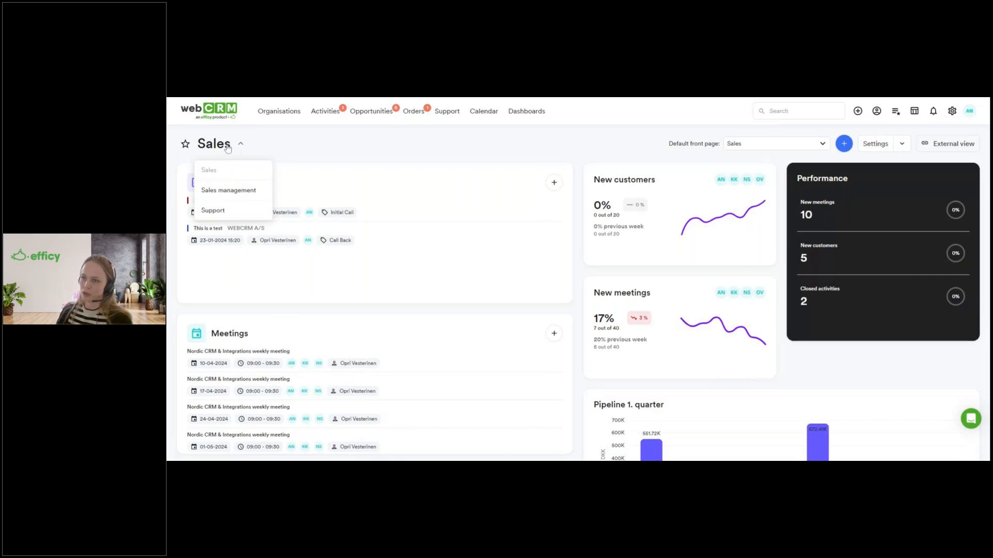
{"action": "left_click", "coordinate": [231, 198]}
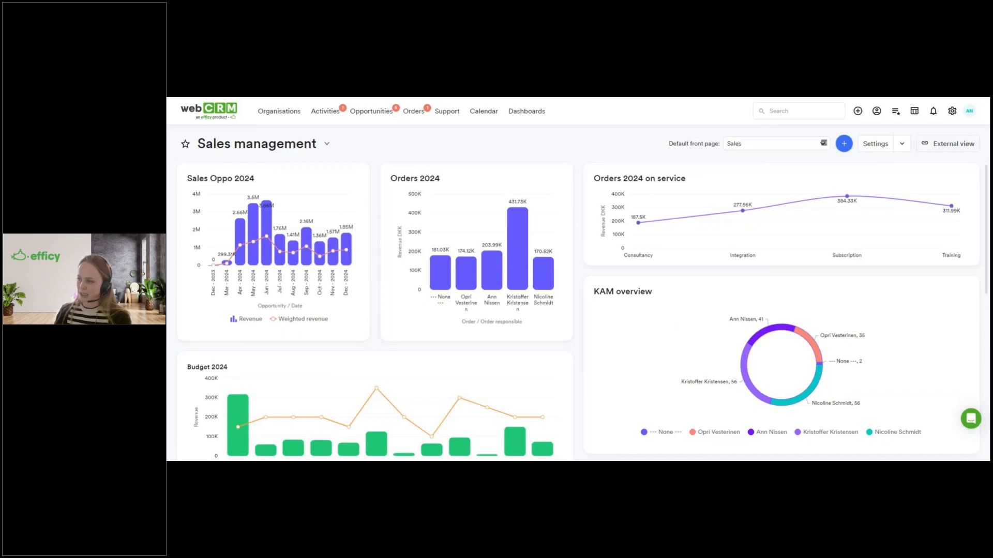
{"action": "scroll", "coordinate": [761, 290], "scroll_direction": "down", "scroll_amount": 1}
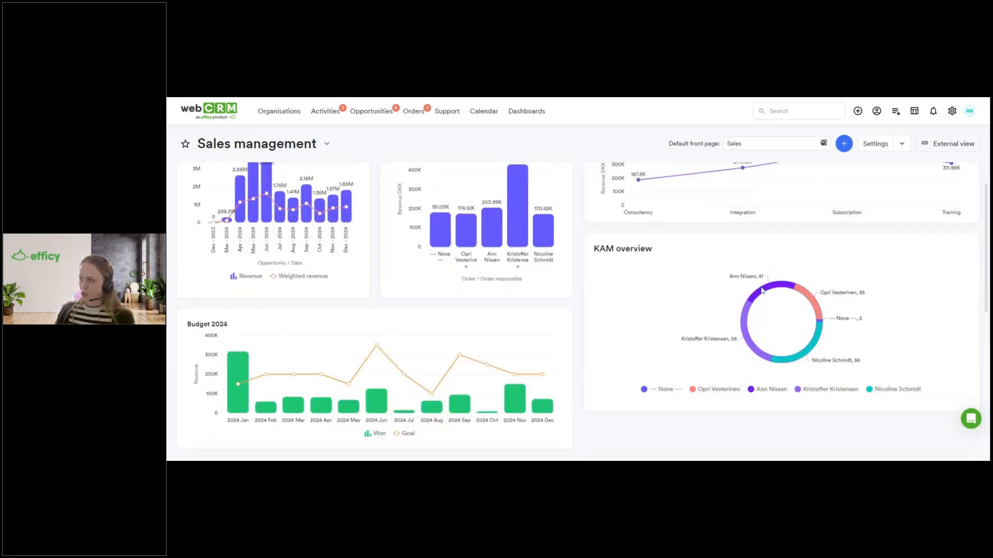
{"action": "scroll", "coordinate": [761, 289], "scroll_direction": "down", "scroll_amount": 7}
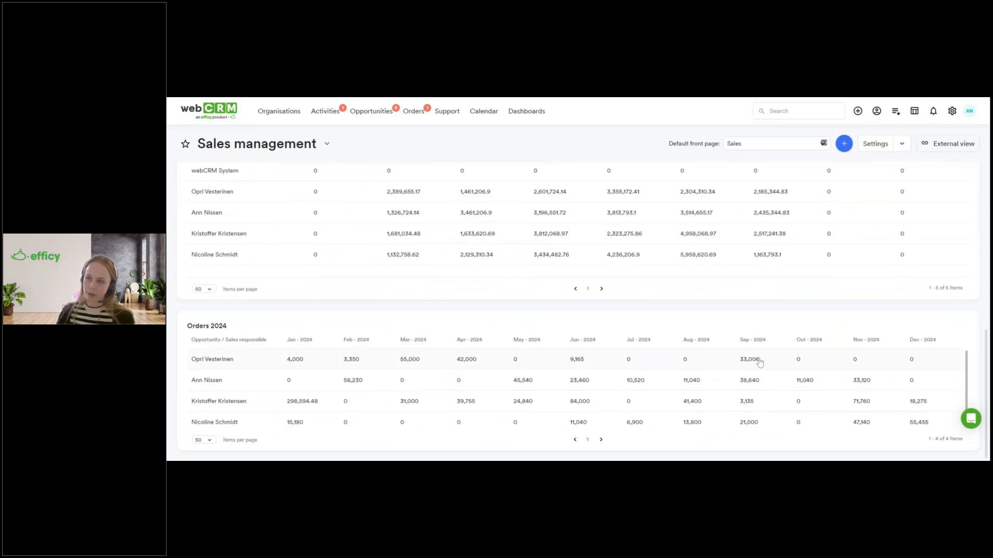
{"action": "scroll", "coordinate": [759, 363], "scroll_direction": "up", "scroll_amount": 4}
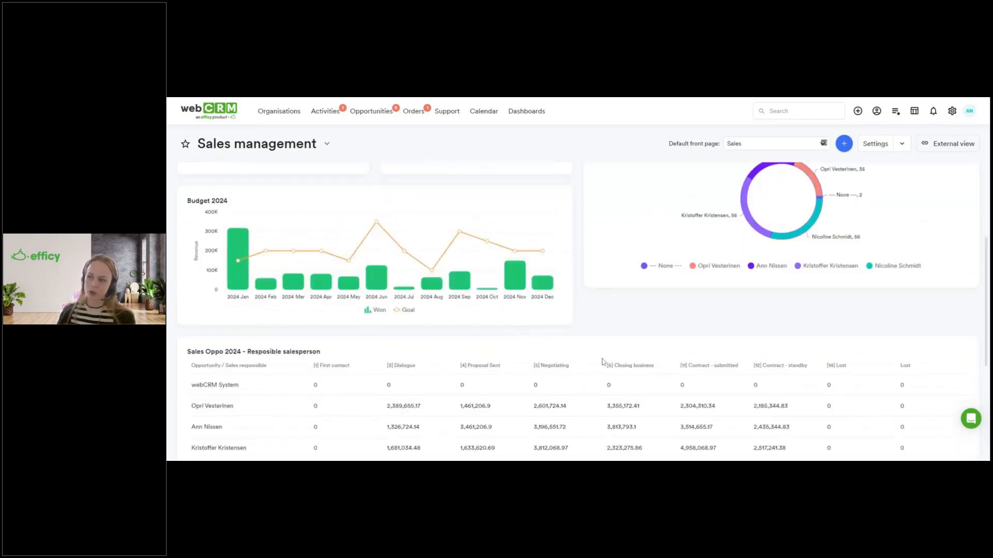
{"action": "scroll", "coordinate": [600, 365], "scroll_direction": "up", "scroll_amount": 3}
{"action": "scroll", "coordinate": [600, 366], "scroll_direction": "up", "scroll_amount": 1}
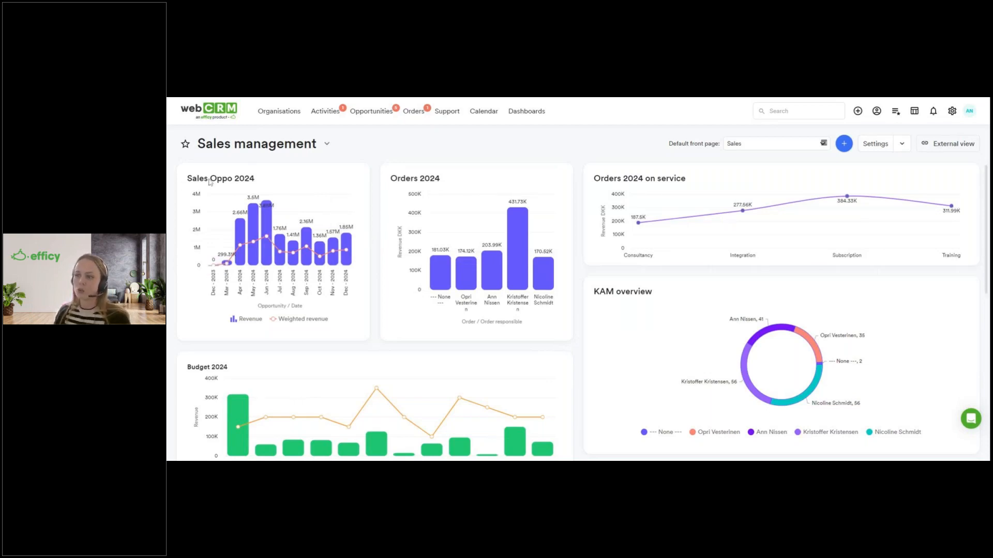
{"action": "mouse_move", "coordinate": [228, 233]}
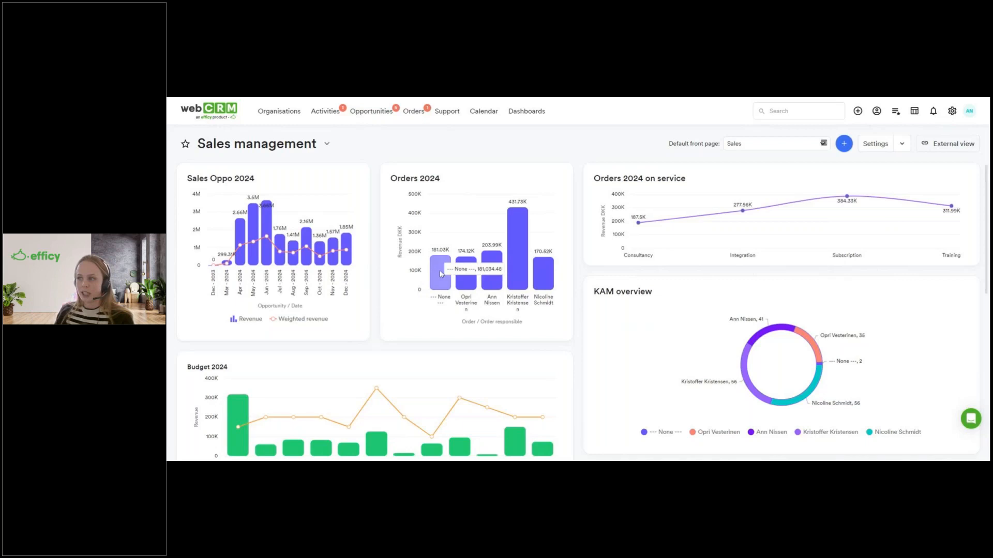
{"action": "mouse_move", "coordinate": [495, 277]}
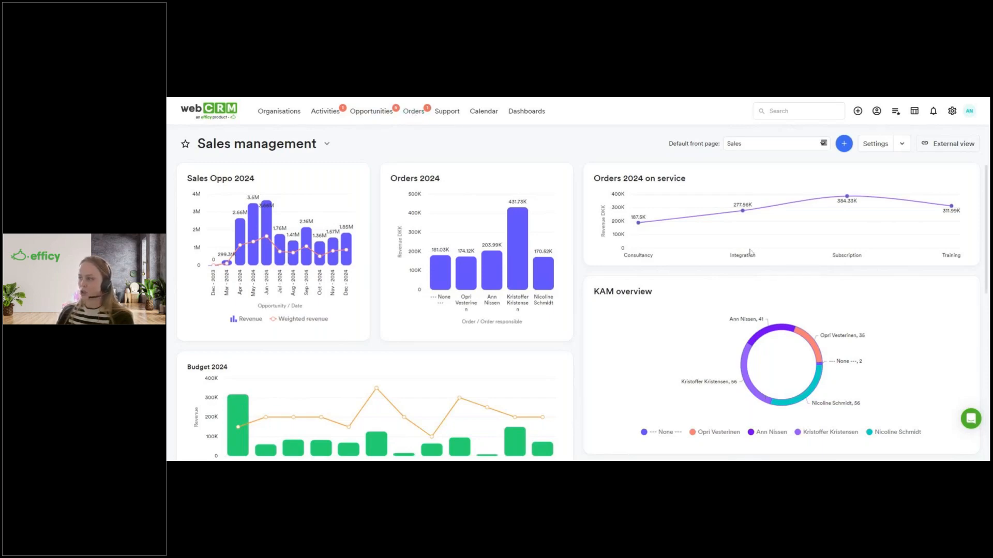
{"action": "scroll", "coordinate": [700, 240], "scroll_direction": "down", "scroll_amount": 10}
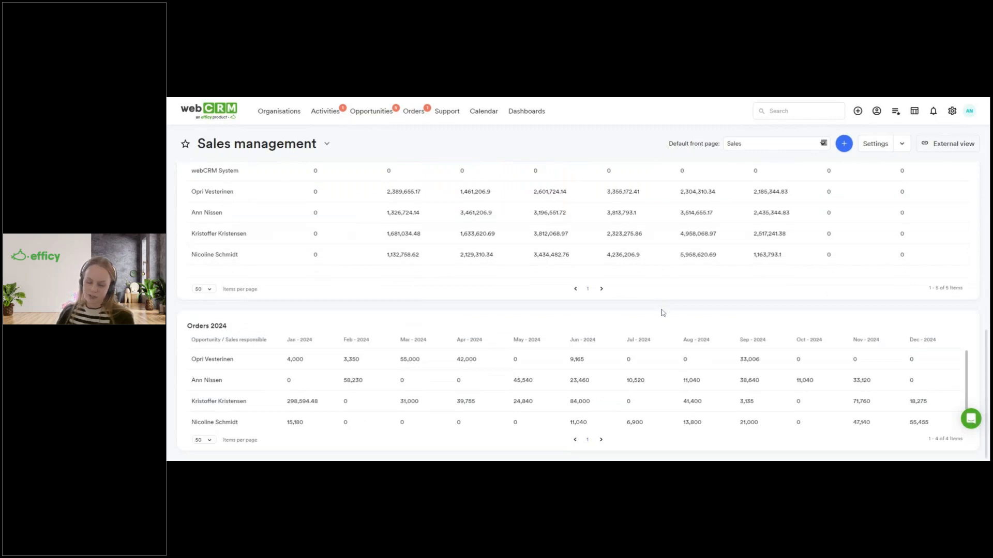
{"action": "scroll", "coordinate": [663, 313], "scroll_direction": "up", "scroll_amount": 10}
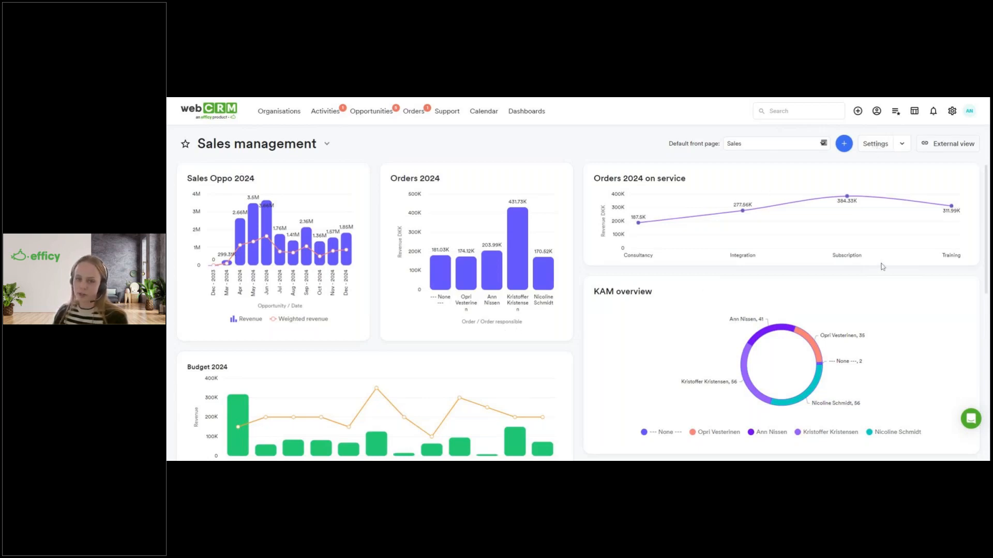
Step: Open the Sales management front page for configuration through the settings for all users' front pages
{"action": "left_click", "coordinate": [908, 145]}
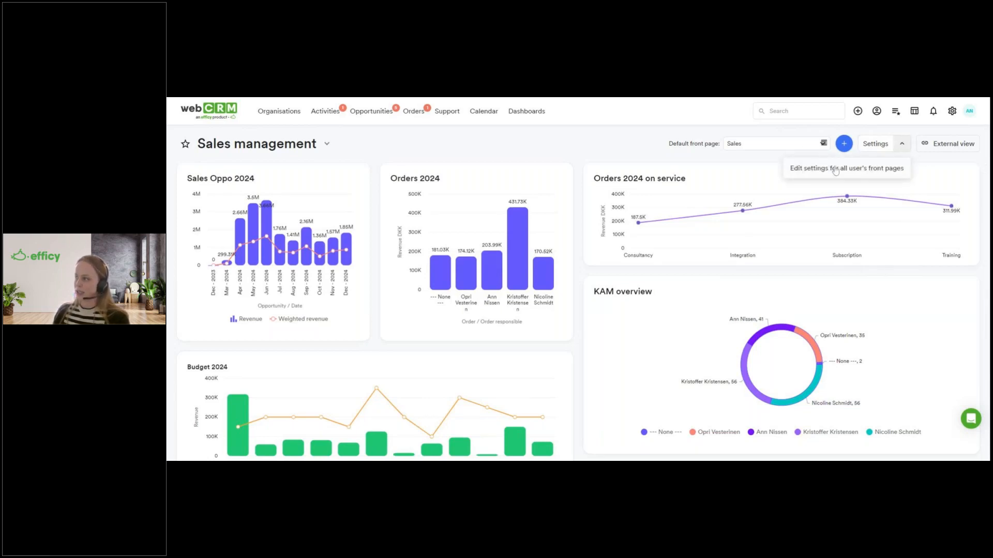
{"action": "left_click", "coordinate": [853, 171]}
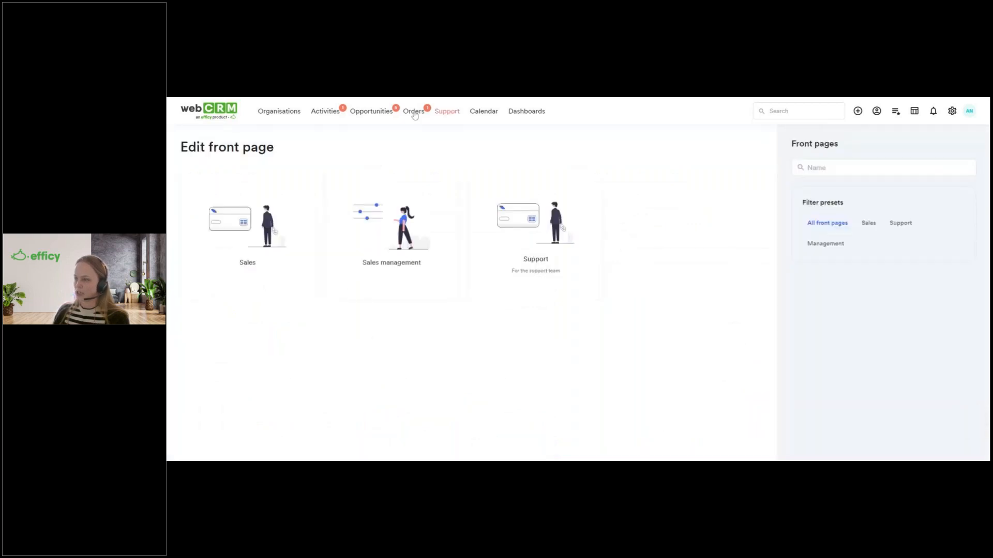
{"action": "left_click", "coordinate": [386, 218]}
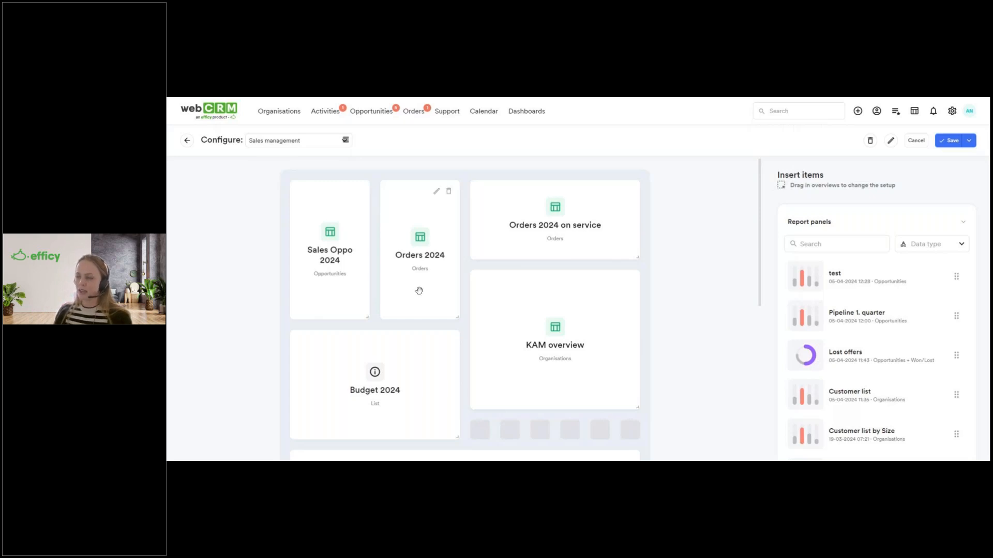
{"action": "left_click_drag", "start_coordinate": [436, 222], "coordinate": [459, 239]}
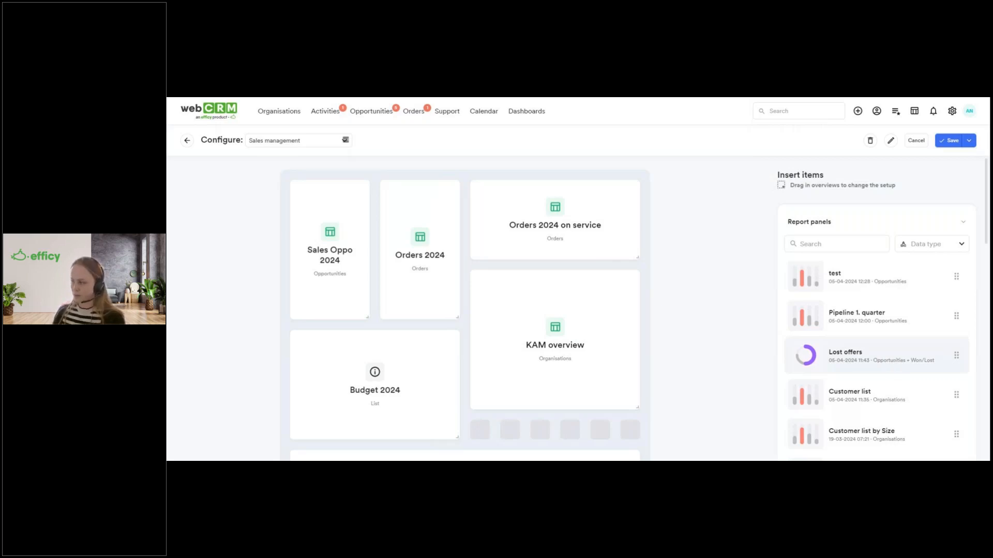
Step: Insert the Lost offers report panel above Budget 2024 and widen it to match the Budget 2024 panel
{"action": "left_click_drag", "start_coordinate": [897, 360], "coordinate": [310, 336]}
{"action": "scroll", "coordinate": [362, 372], "scroll_direction": "down", "scroll_amount": 2}
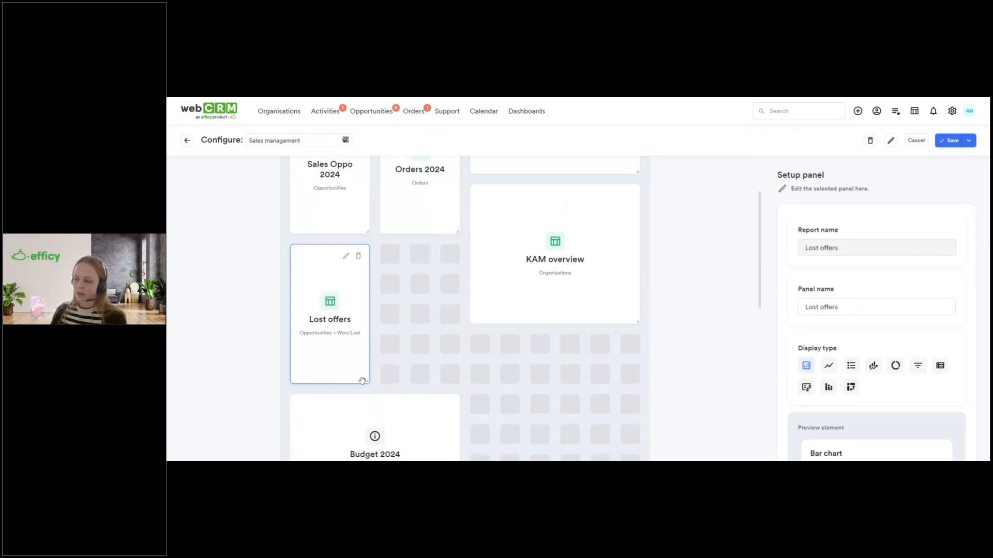
{"action": "left_click_drag", "start_coordinate": [367, 382], "coordinate": [457, 385]}
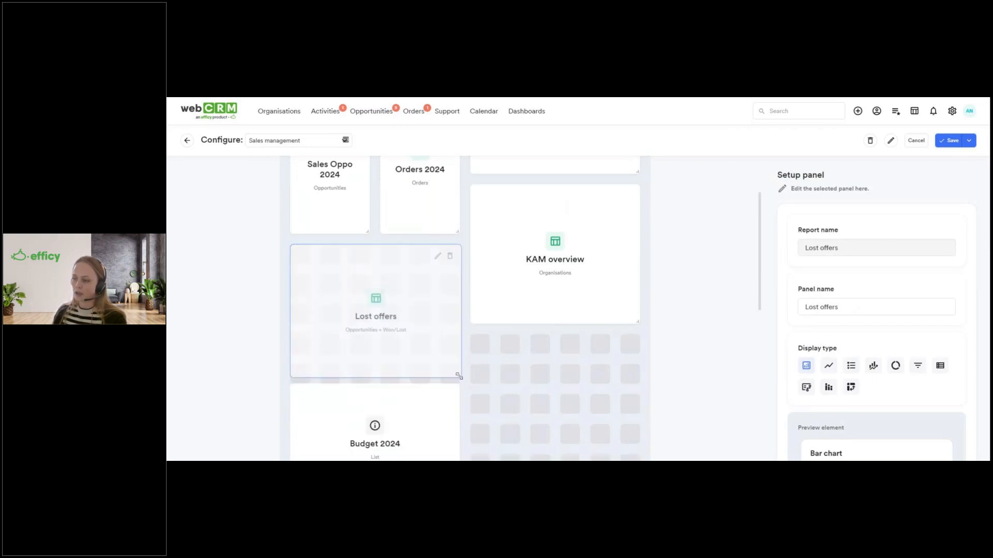
{"action": "left_click_drag", "start_coordinate": [457, 384], "coordinate": [457, 383]}
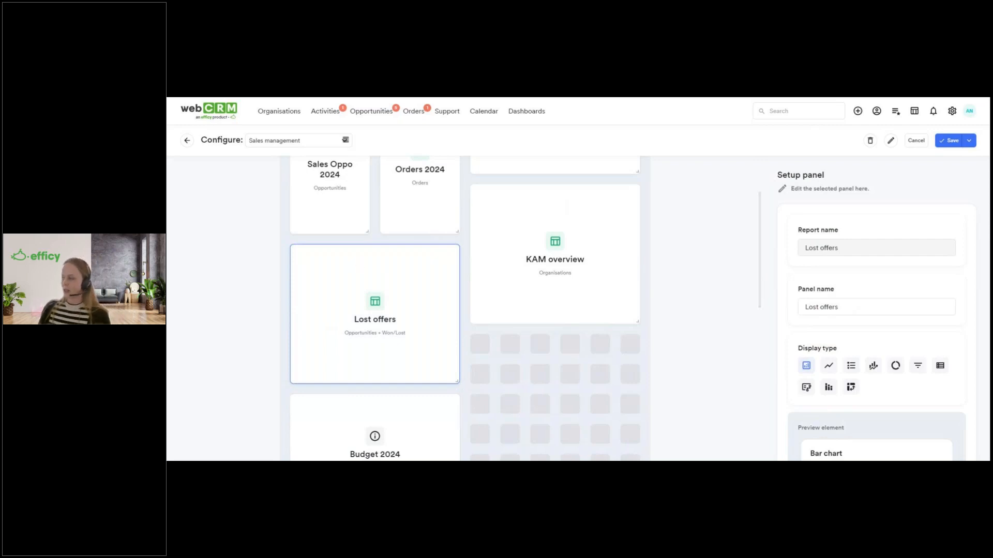
Step: Preview the list and line display types for the Lost offers panel and set it to Pie chart
{"action": "scroll", "coordinate": [925, 250], "scroll_direction": "down", "scroll_amount": 2}
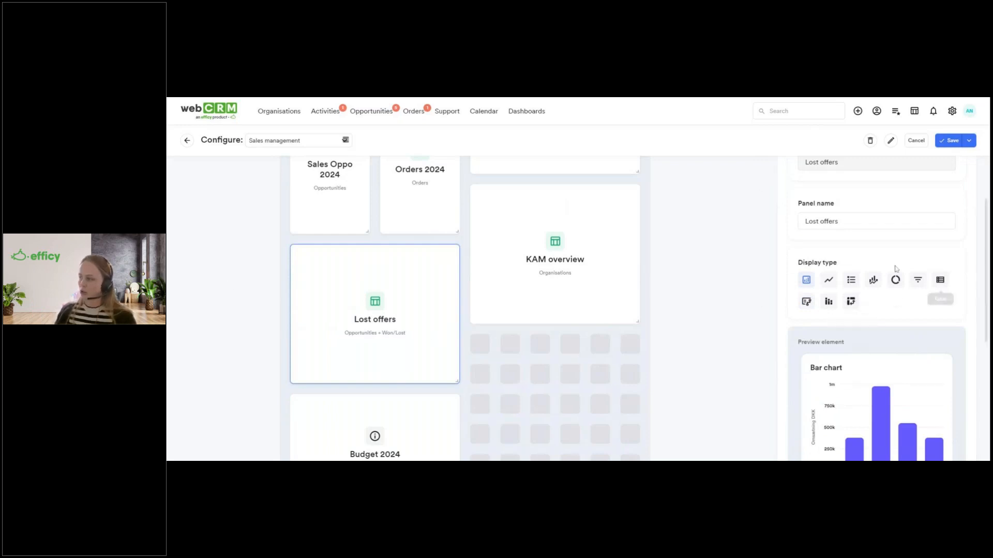
{"action": "left_click", "coordinate": [853, 282]}
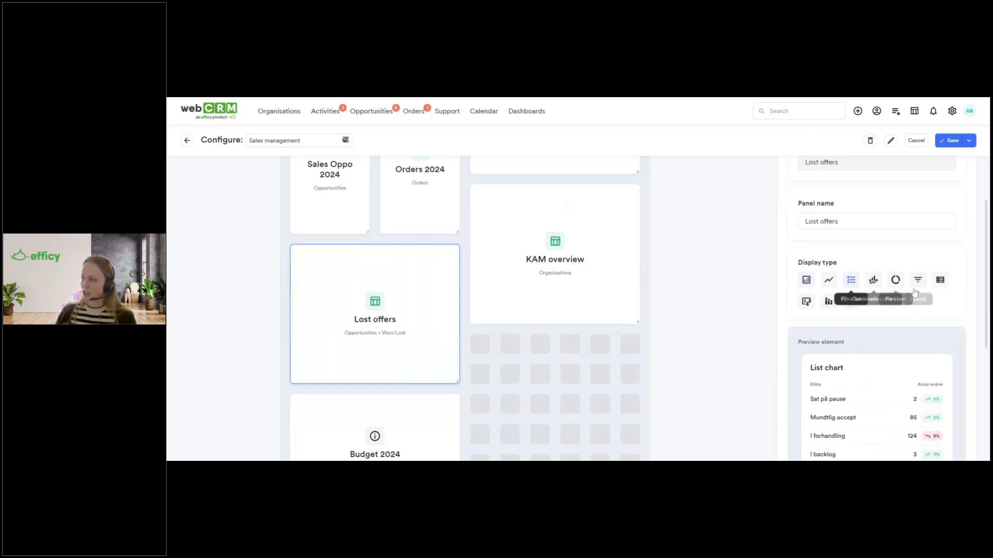
{"action": "scroll", "coordinate": [856, 284], "scroll_direction": "down", "scroll_amount": 1}
{"action": "left_click", "coordinate": [828, 237]}
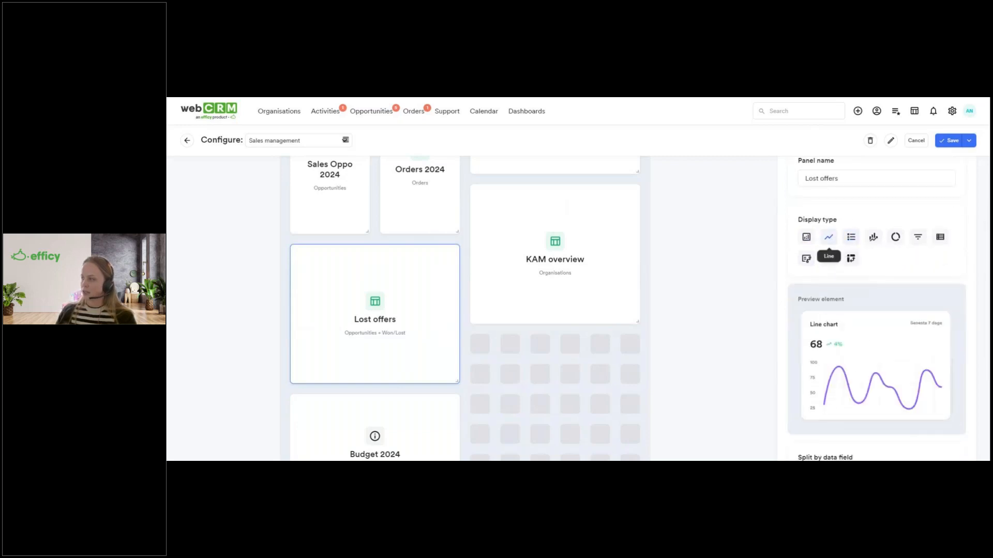
{"action": "left_click", "coordinate": [896, 239]}
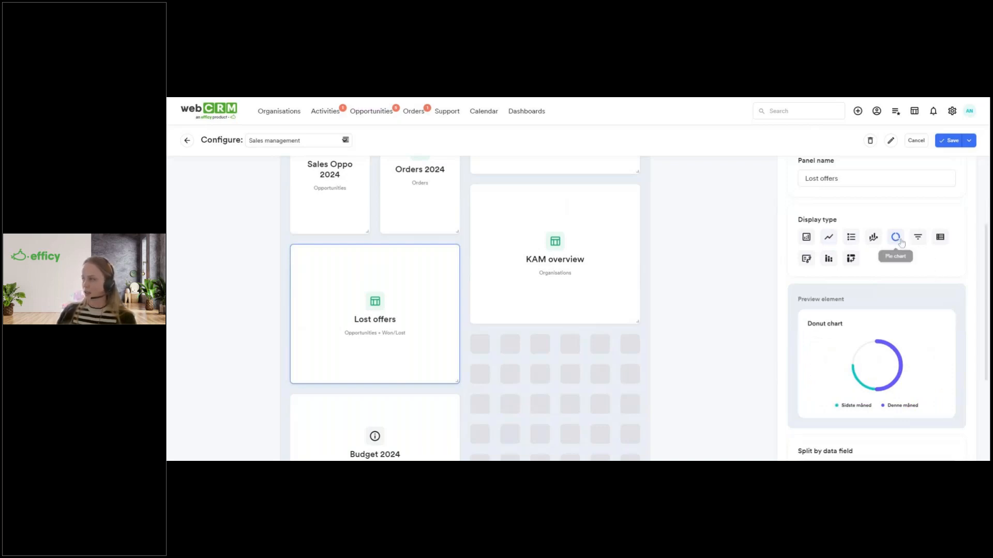
Step: Split the Lost offers pie chart by the Opportunity: Reason data field
{"action": "scroll", "coordinate": [905, 253], "scroll_direction": "down", "scroll_amount": 2}
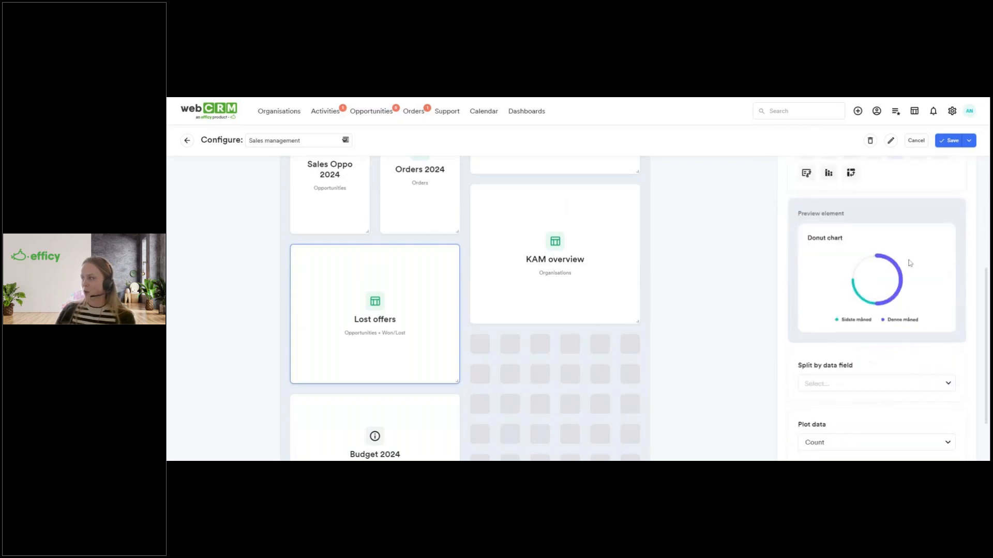
{"action": "scroll", "coordinate": [902, 266], "scroll_direction": "down", "scroll_amount": 2}
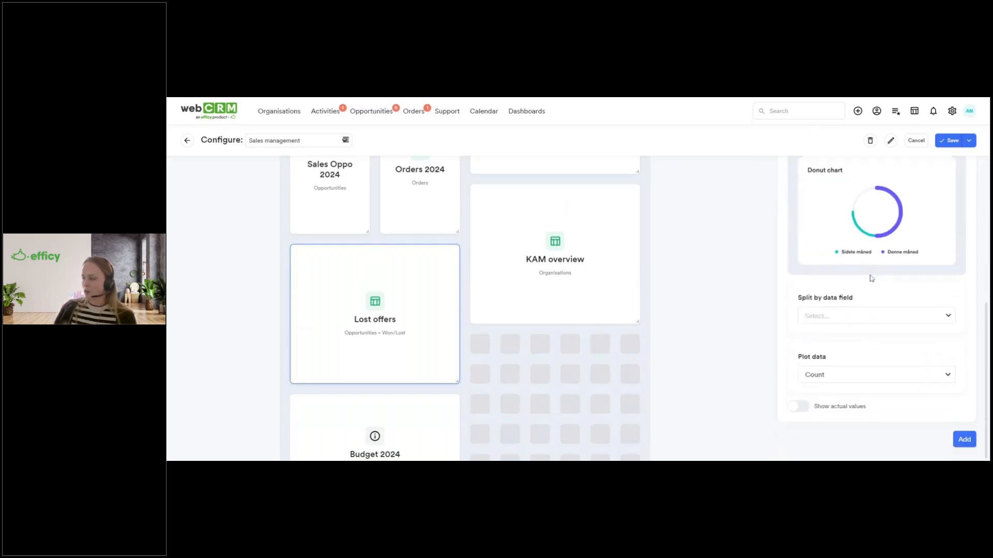
{"action": "left_click", "coordinate": [873, 316]}
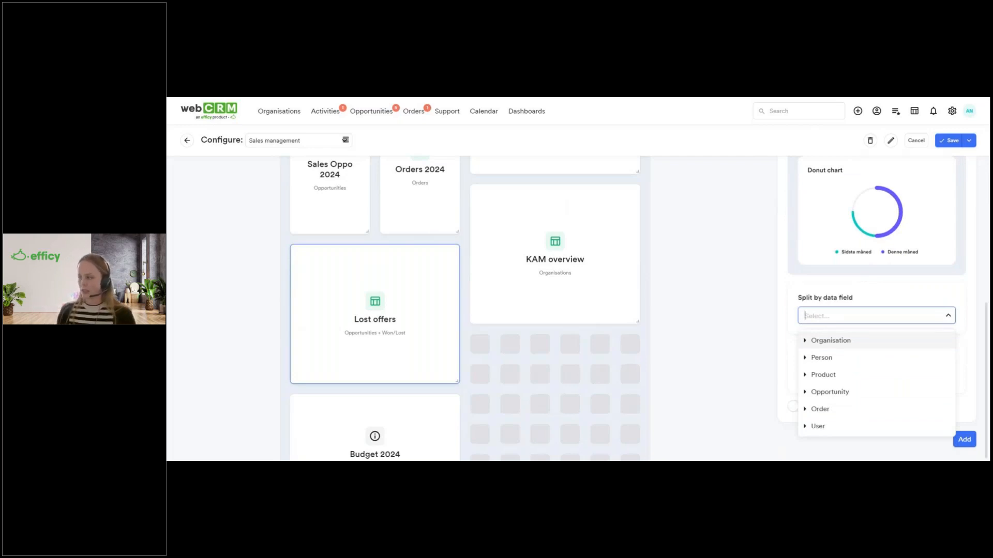
{"action": "type", "text": "rean"}
{"action": "key", "text": "BackSpace"}
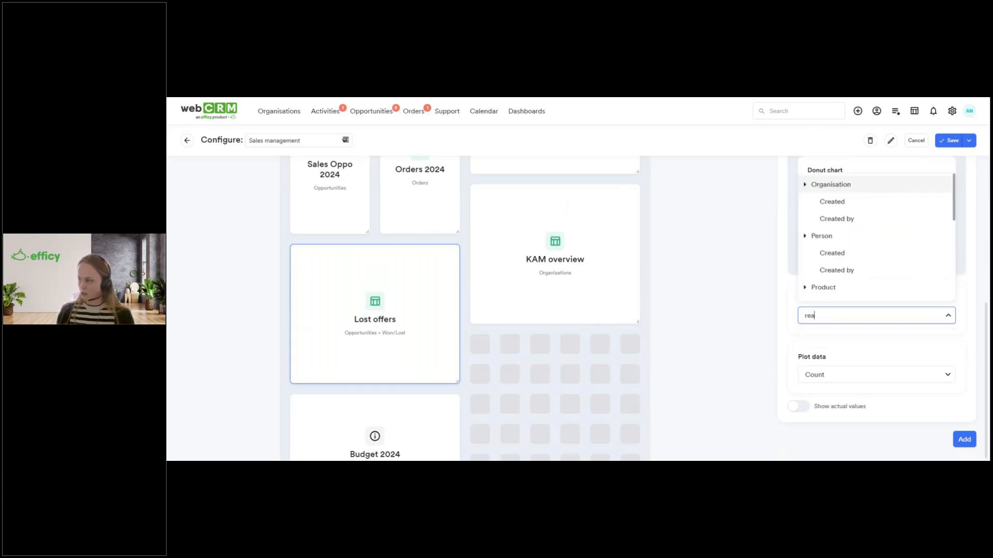
{"action": "type", "text": "s"}
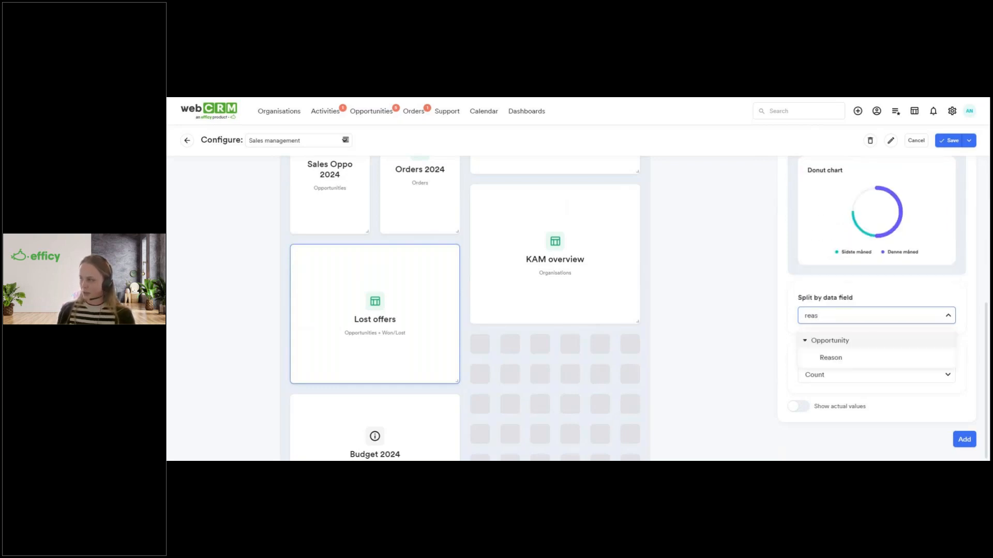
{"action": "left_click", "coordinate": [849, 358]}
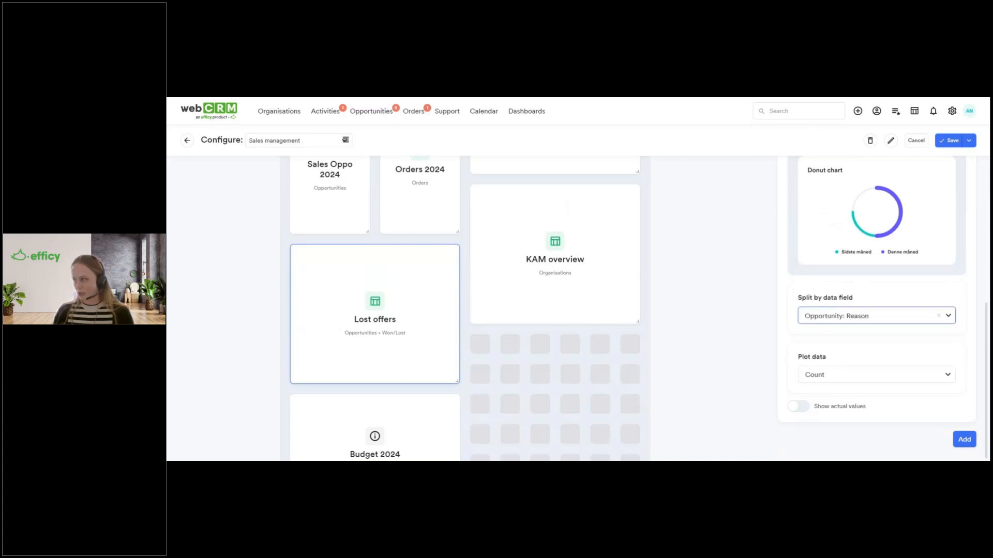
{"action": "left_click", "coordinate": [873, 316]}
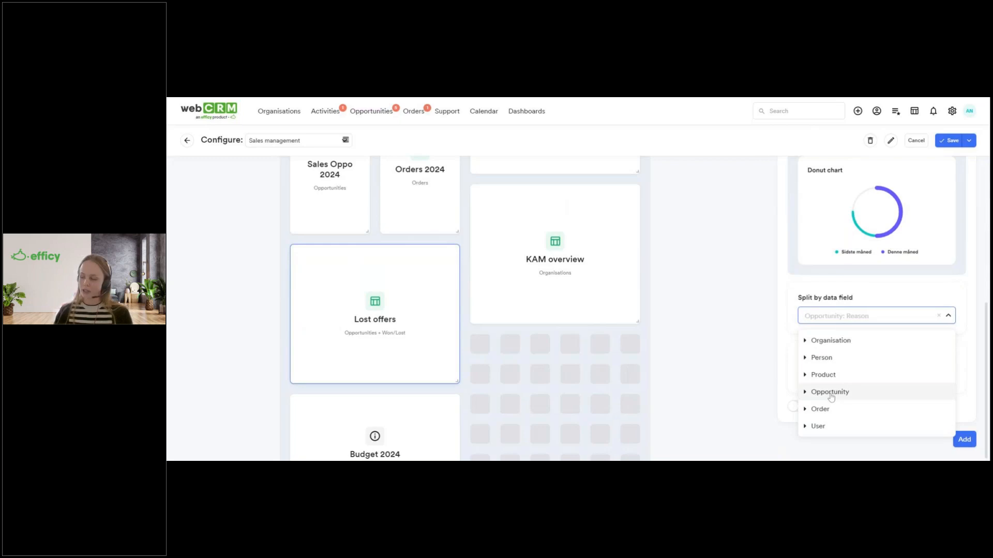
{"action": "left_click", "coordinate": [874, 303]}
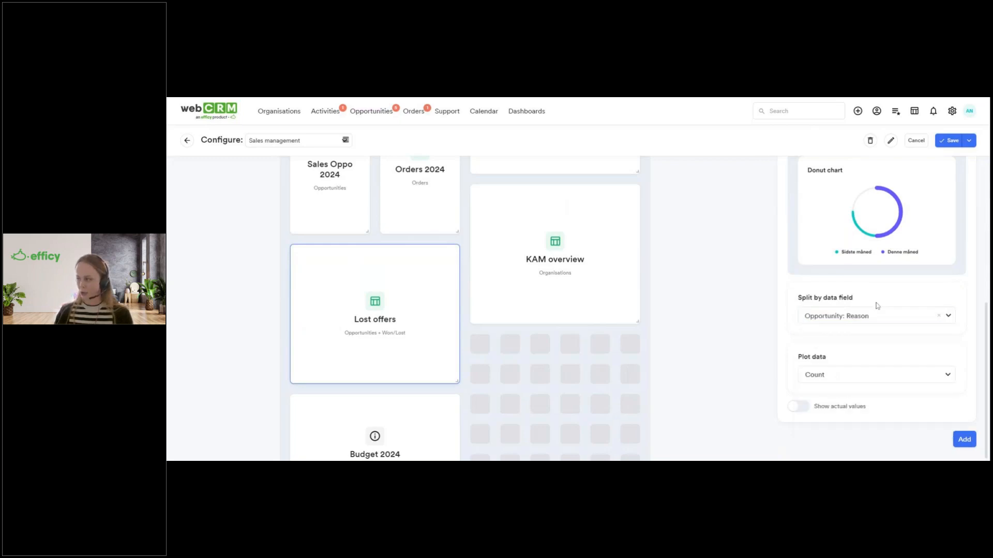
Step: Keep Count as the plot data for Lost offers, enable showing actual values and add the configured panel
{"action": "left_click_drag", "start_coordinate": [798, 357], "coordinate": [827, 358]}
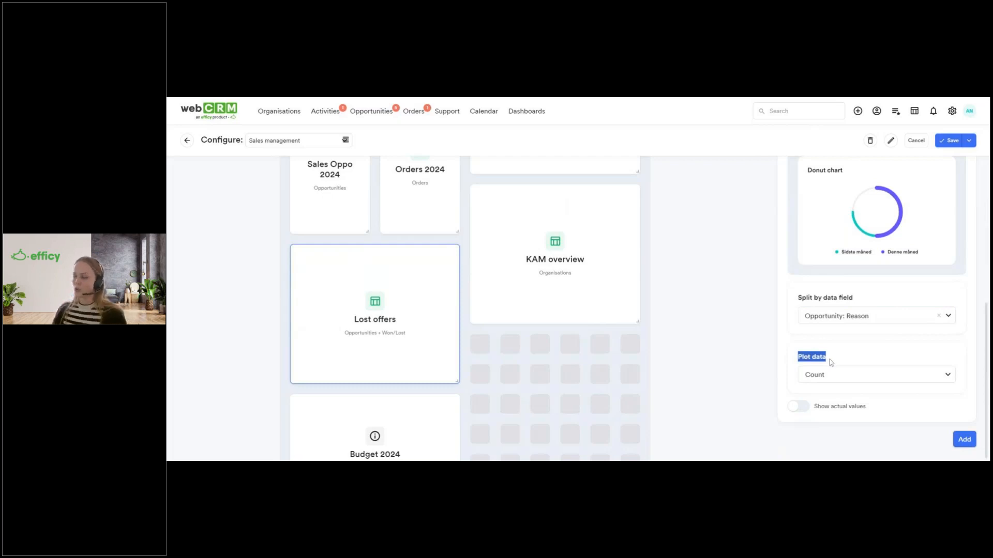
{"action": "left_click", "coordinate": [859, 373]}
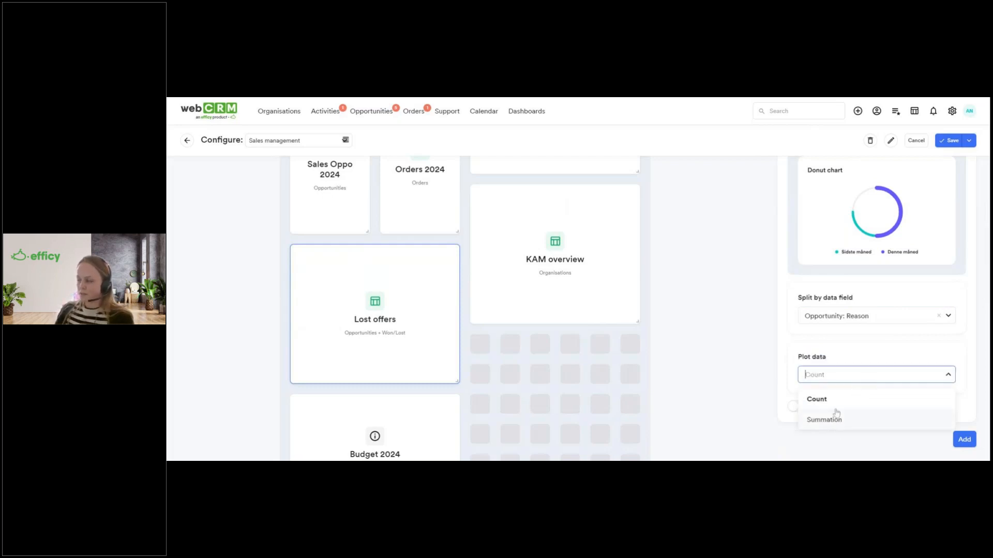
{"action": "left_click", "coordinate": [844, 355]}
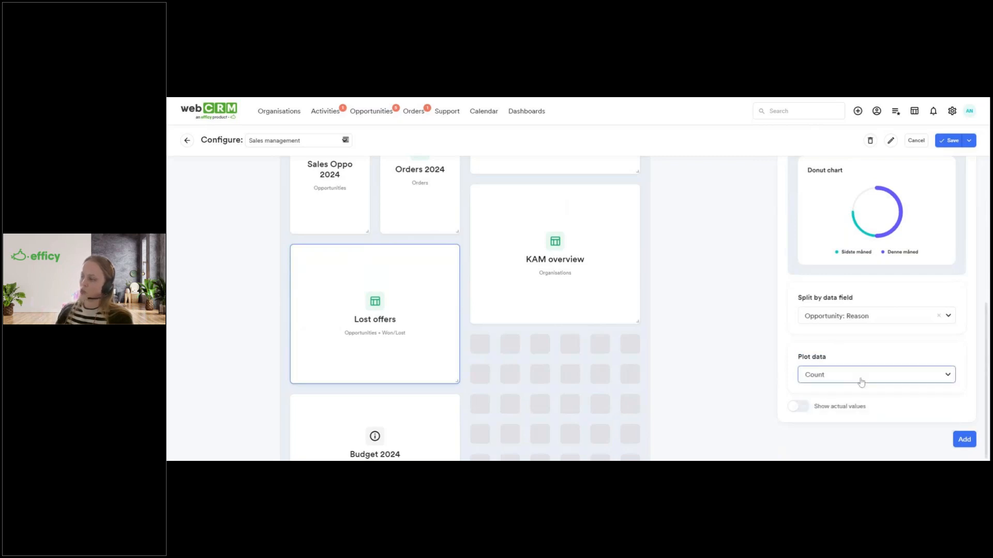
{"action": "left_click", "coordinate": [801, 408]}
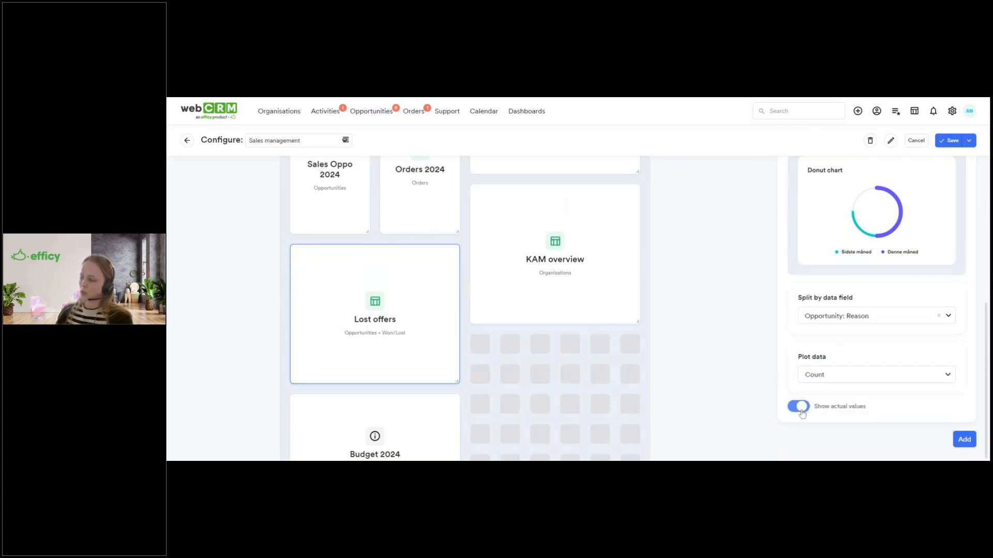
{"action": "mouse_move", "coordinate": [377, 307]}
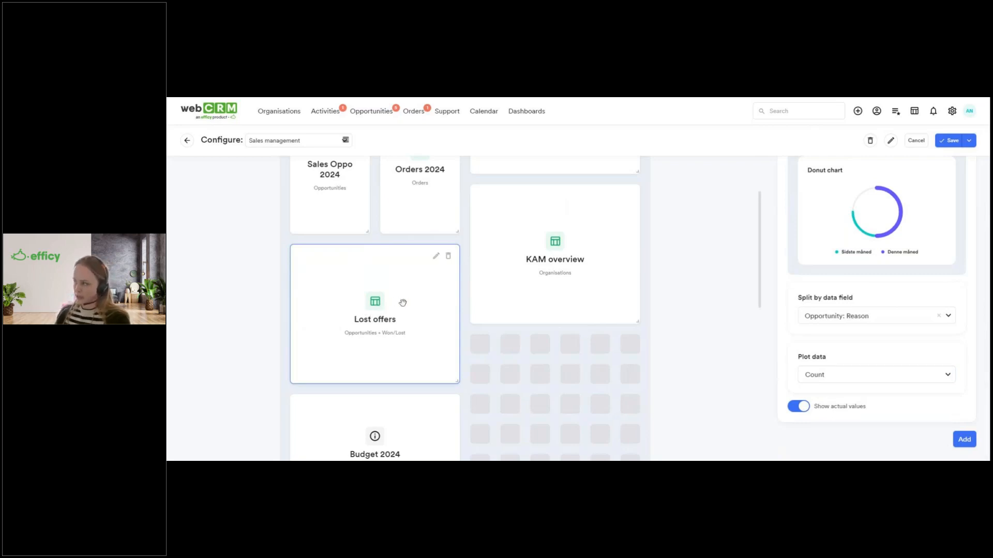
{"action": "left_click", "coordinate": [971, 446]}
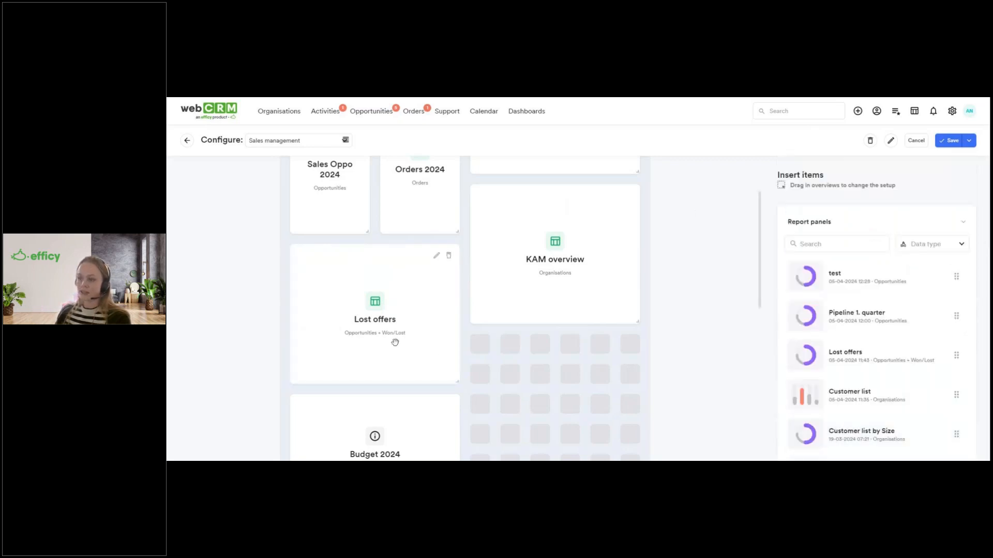
Step: Move the Budget 2024 panel beneath KAM overview, beside Lost offers, and check the rest of the page layout
{"action": "scroll", "coordinate": [395, 342], "scroll_direction": "down", "scroll_amount": 5}
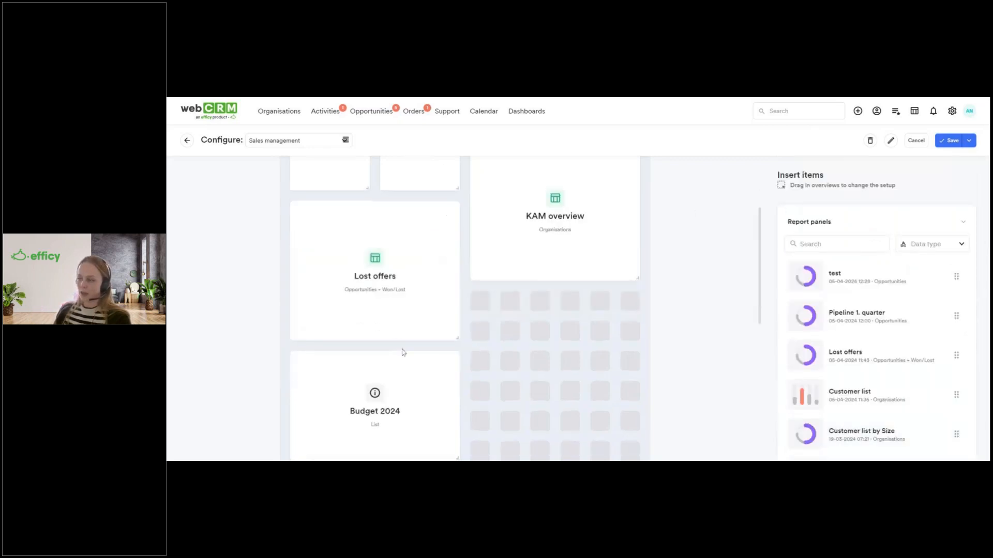
{"action": "scroll", "coordinate": [550, 344], "scroll_direction": "down", "scroll_amount": 2}
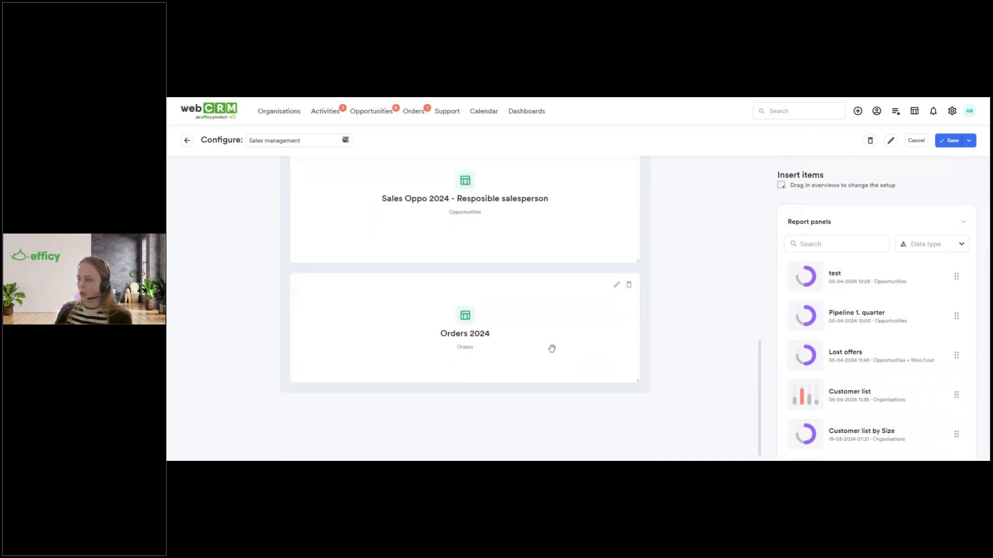
{"action": "scroll", "coordinate": [552, 348], "scroll_direction": "up", "scroll_amount": 4}
{"action": "scroll", "coordinate": [552, 349], "scroll_direction": "up", "scroll_amount": 3}
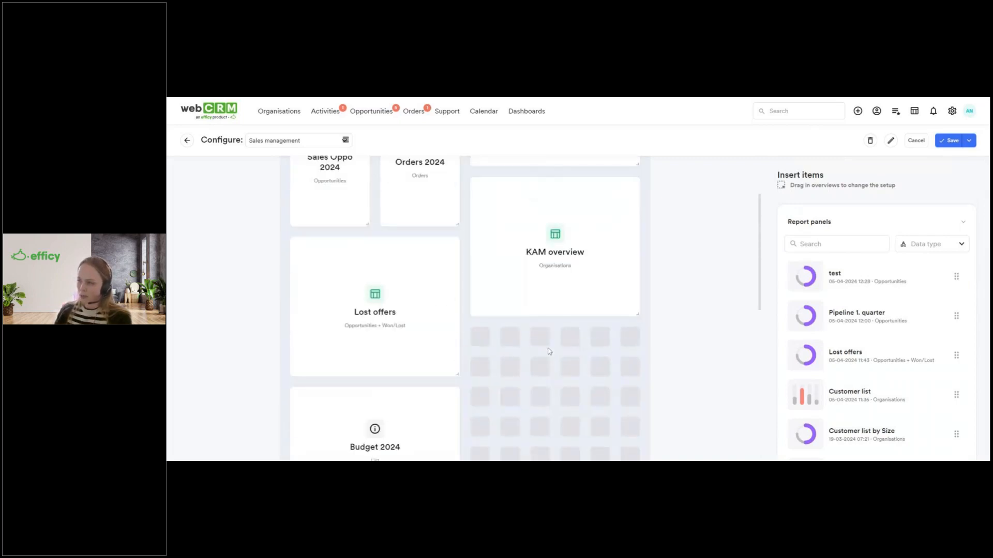
{"action": "left_click_drag", "start_coordinate": [330, 399], "coordinate": [510, 338]}
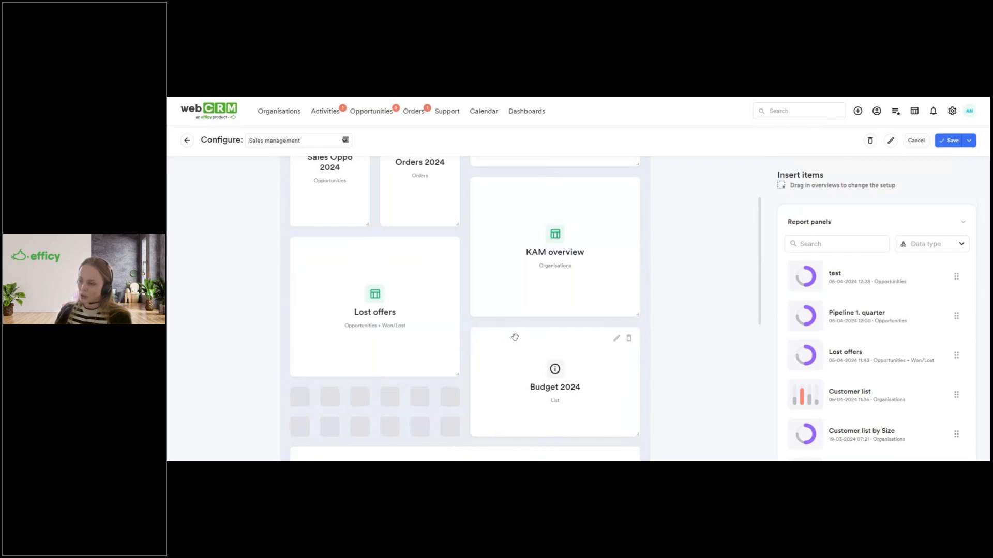
{"action": "scroll", "coordinate": [511, 338], "scroll_direction": "down", "scroll_amount": 2}
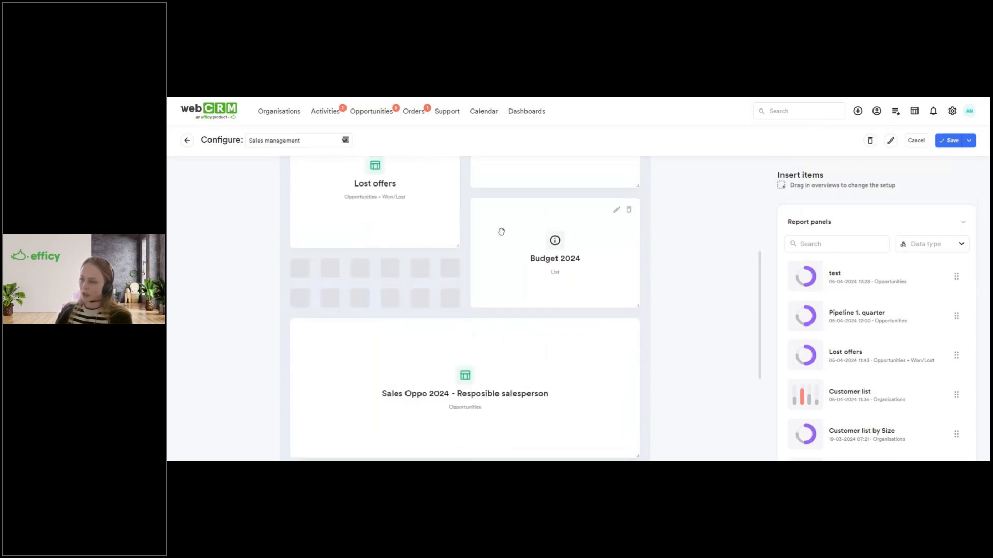
{"action": "scroll", "coordinate": [501, 235], "scroll_direction": "down", "scroll_amount": 3}
{"action": "scroll", "coordinate": [497, 279], "scroll_direction": "up", "scroll_amount": 2}
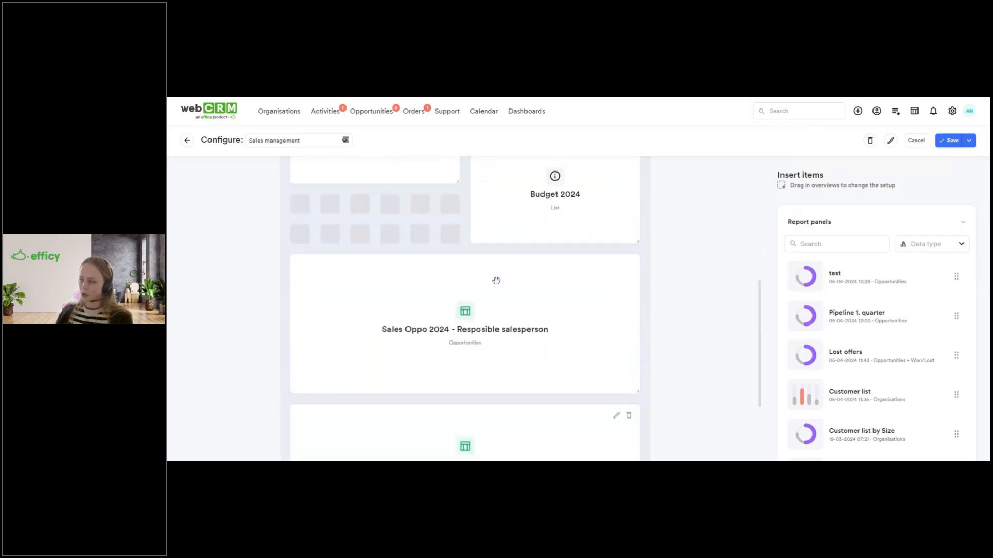
{"action": "scroll", "coordinate": [521, 270], "scroll_direction": "up", "scroll_amount": 3}
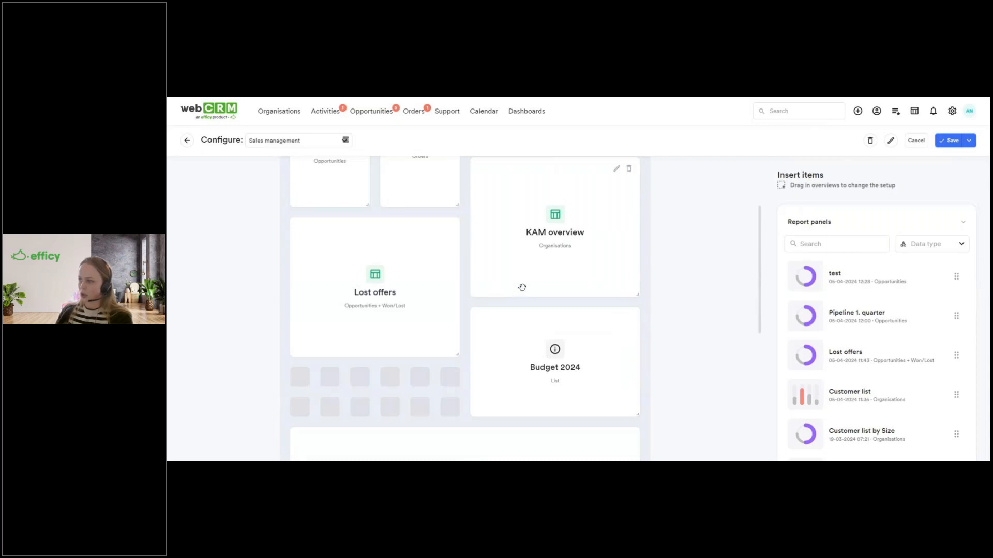
{"action": "scroll", "coordinate": [621, 279], "scroll_direction": "up", "scroll_amount": 2}
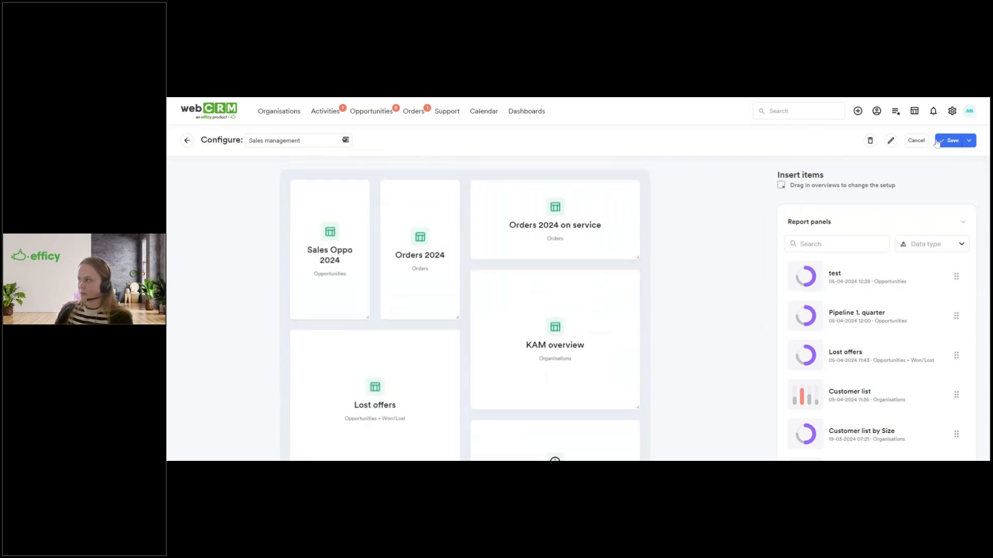
Step: Save the Sales management changes for all users of the front page template and leave its configuration
{"action": "left_click", "coordinate": [949, 140]}
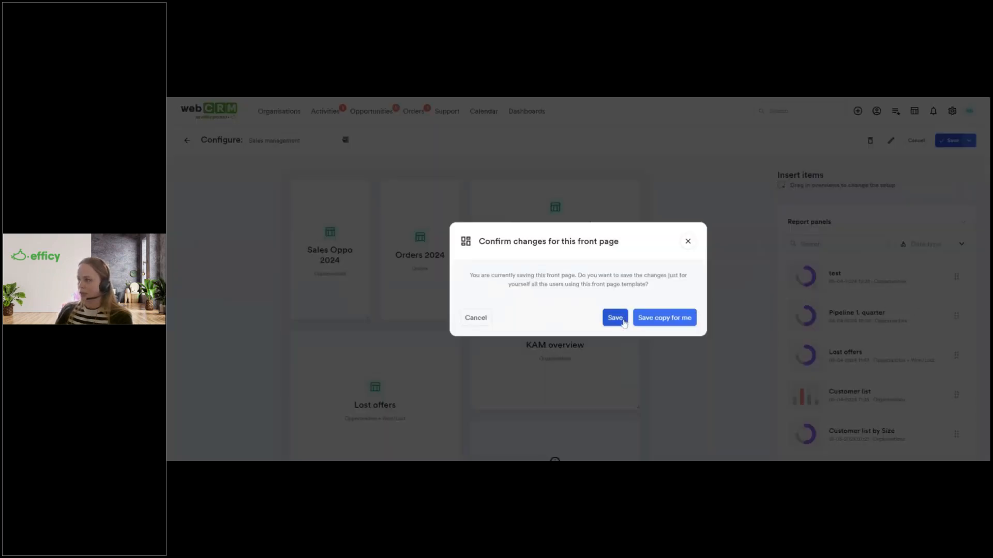
{"action": "left_click", "coordinate": [614, 318]}
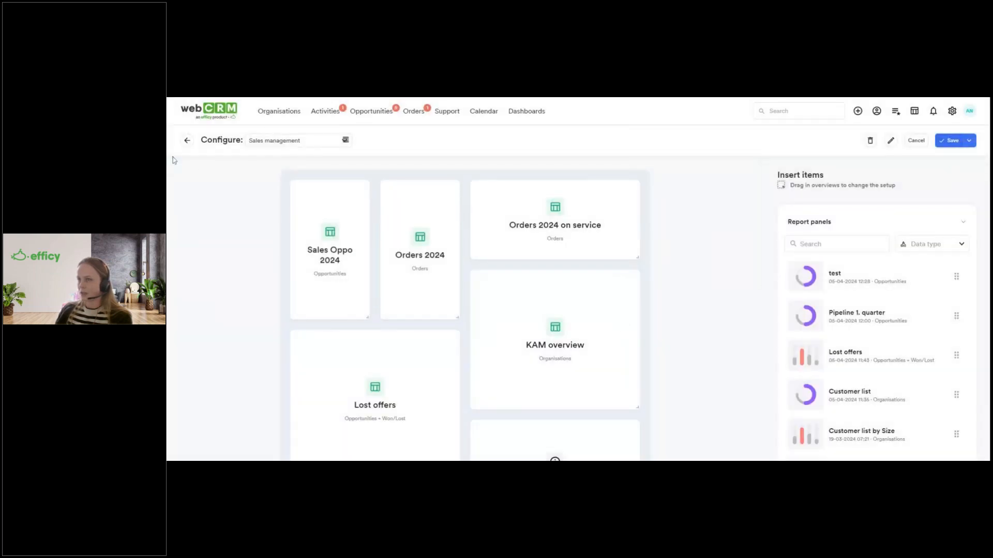
{"action": "left_click", "coordinate": [188, 141]}
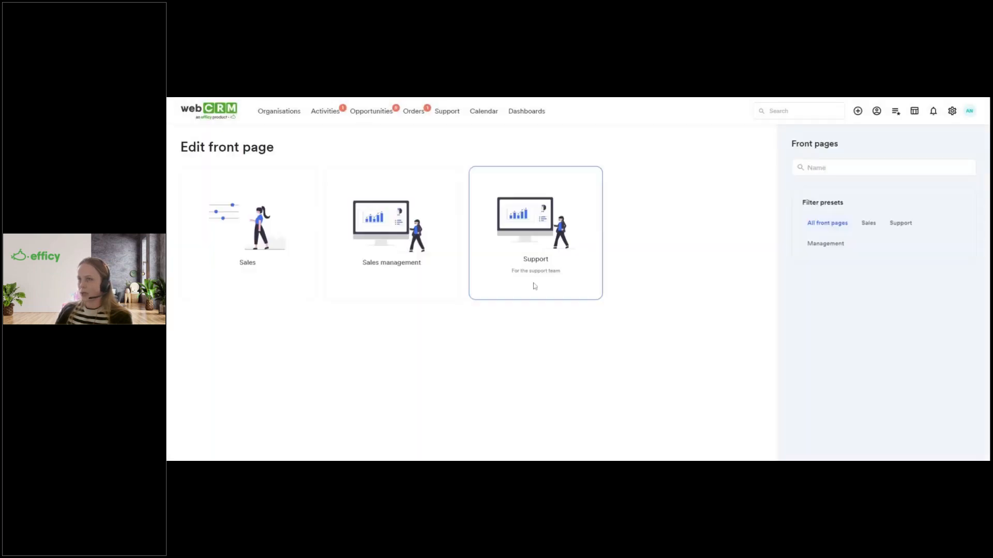
Step: Open the Sales management front page and examine the Lost offers pie chart, the Budget 2024 chart and the tables beneath them
{"action": "left_click", "coordinate": [212, 114]}
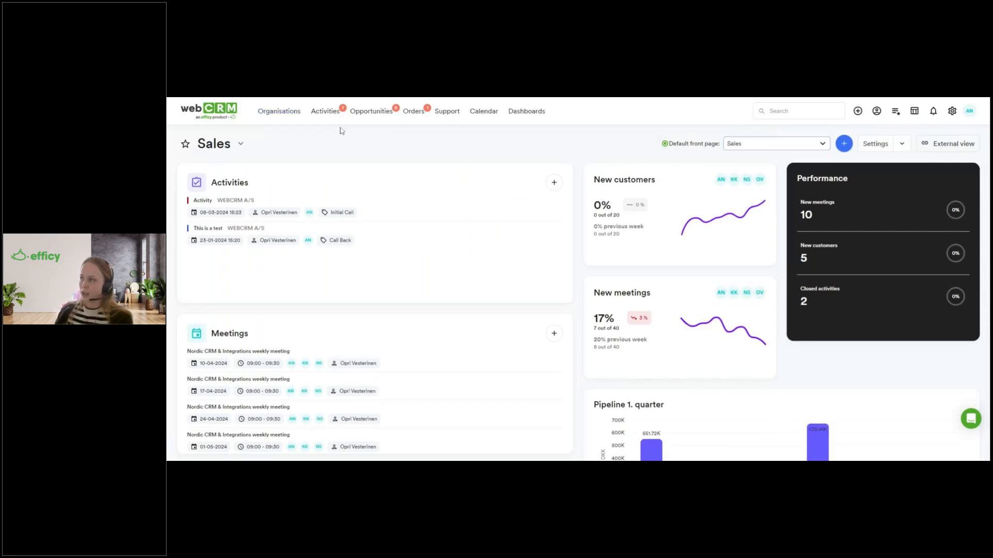
{"action": "left_click", "coordinate": [215, 142]}
{"action": "left_click", "coordinate": [230, 191]}
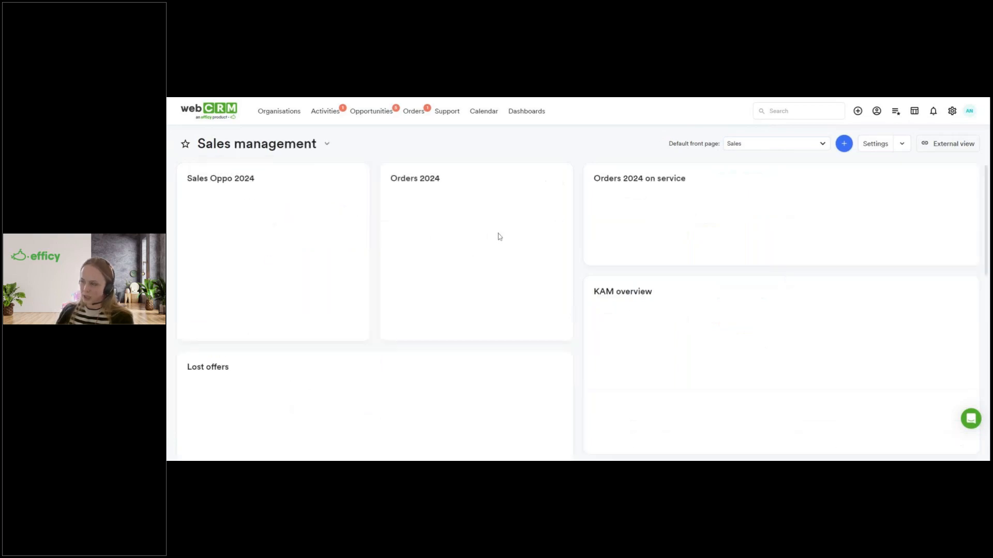
{"action": "scroll", "coordinate": [282, 268], "scroll_direction": "down", "scroll_amount": 3}
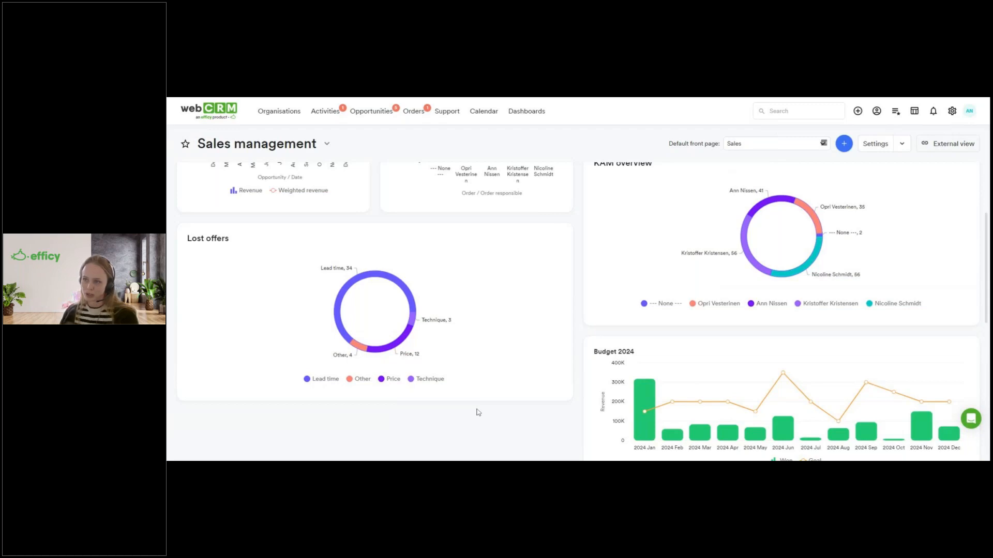
{"action": "scroll", "coordinate": [535, 299], "scroll_direction": "down", "scroll_amount": 2}
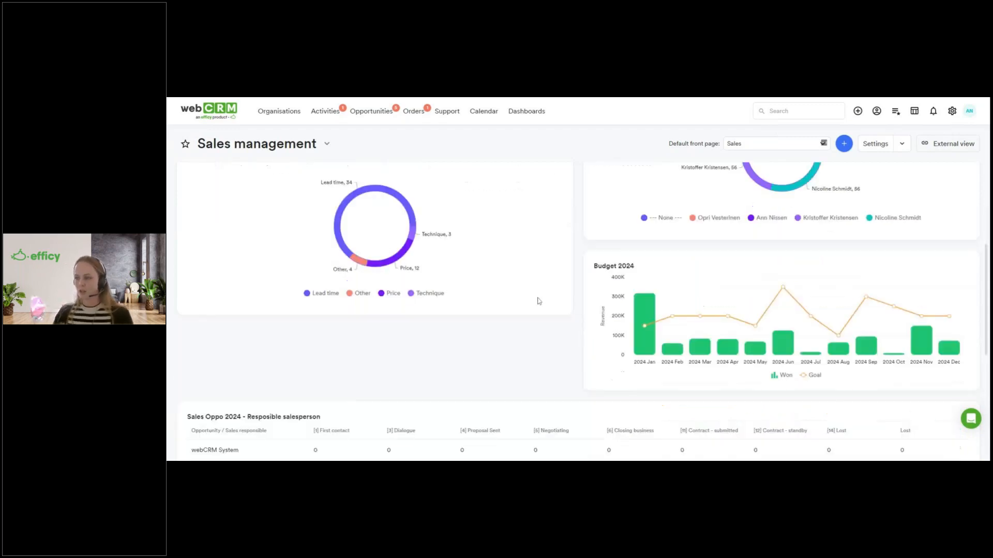
{"action": "scroll", "coordinate": [611, 307], "scroll_direction": "down", "scroll_amount": 6}
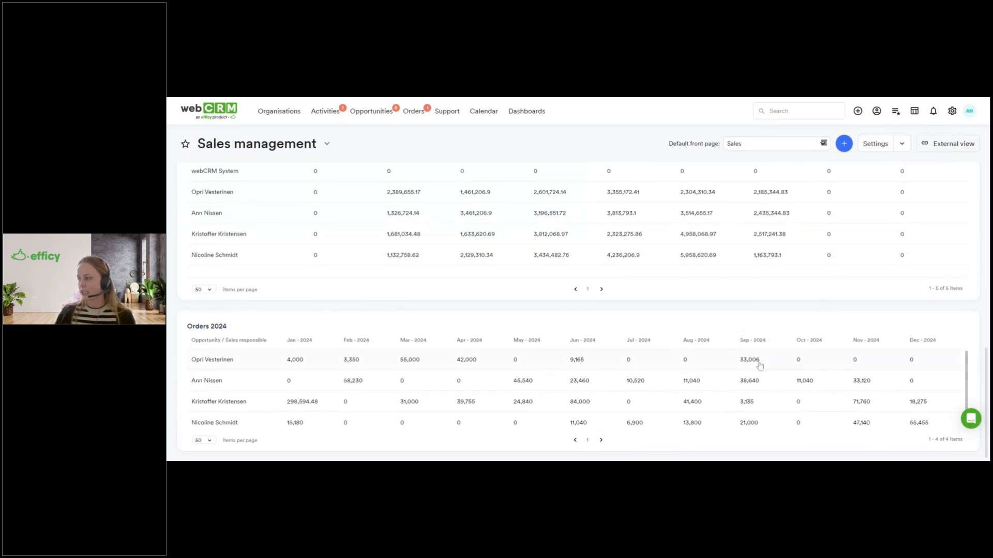
{"action": "scroll", "coordinate": [750, 362], "scroll_direction": "up", "scroll_amount": 2}
{"action": "scroll", "coordinate": [759, 366], "scroll_direction": "up", "scroll_amount": 10}
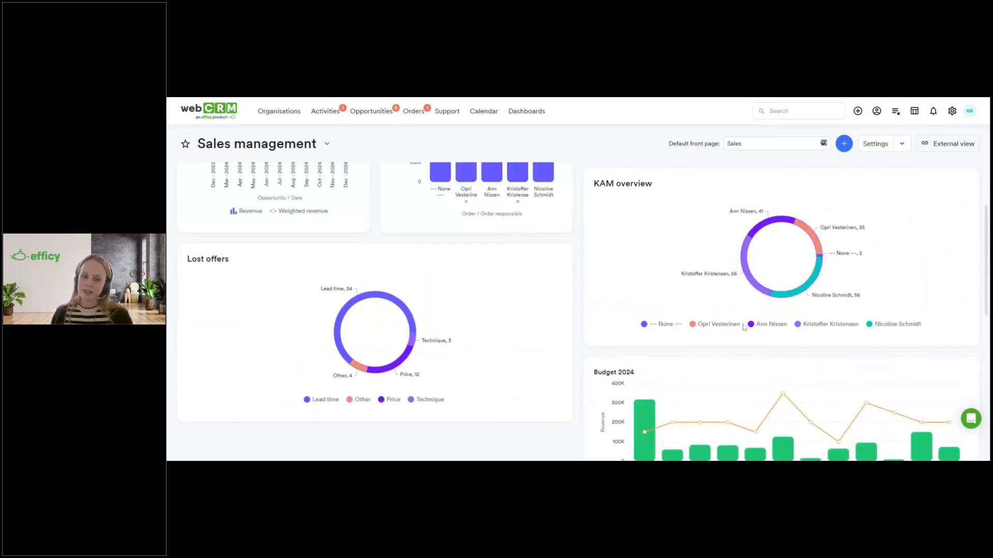
{"action": "scroll", "coordinate": [672, 336], "scroll_direction": "up", "scroll_amount": 2}
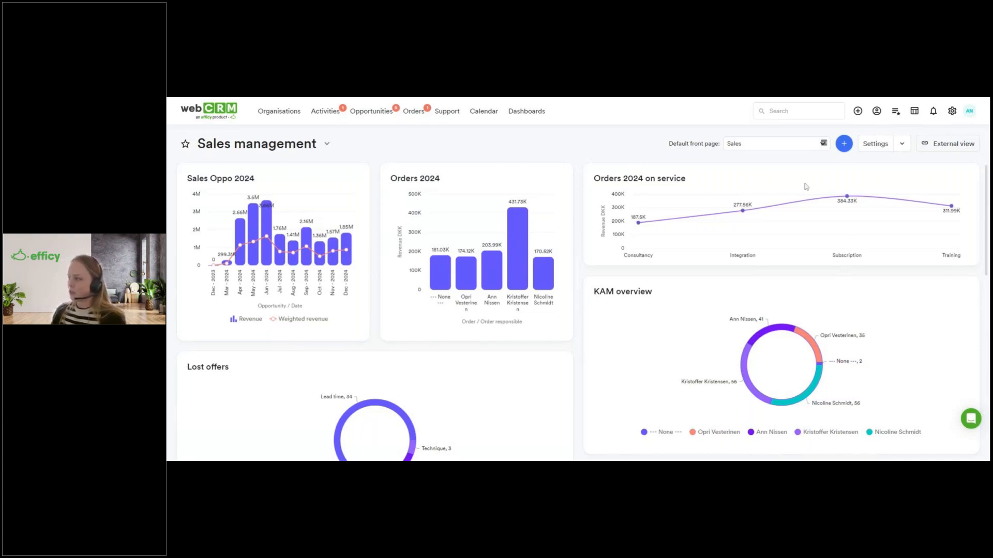
Step: Reopen the Sales management front page for configuration and collapse the report panels among the insertable items
{"action": "left_click", "coordinate": [902, 144]}
{"action": "left_click", "coordinate": [856, 170]}
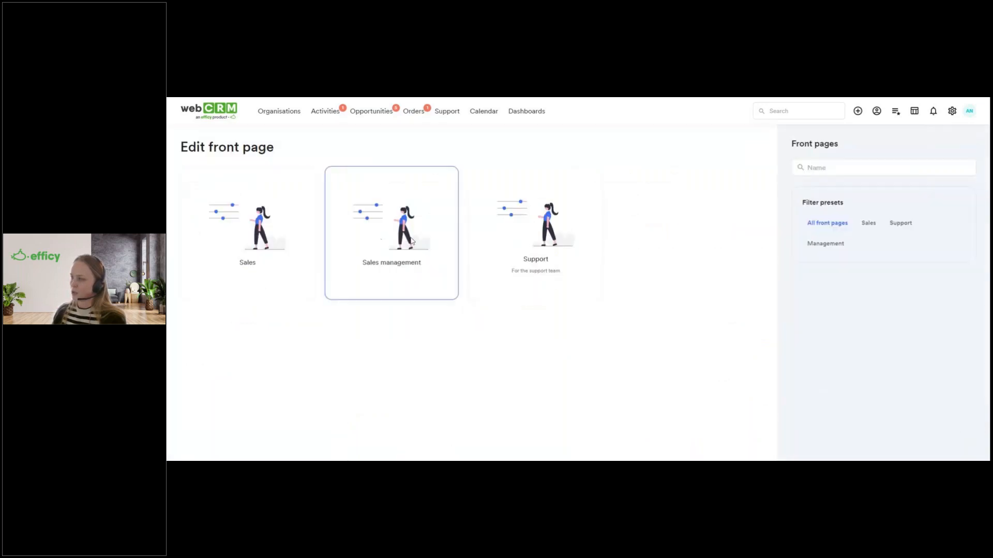
{"action": "left_click", "coordinate": [402, 220]}
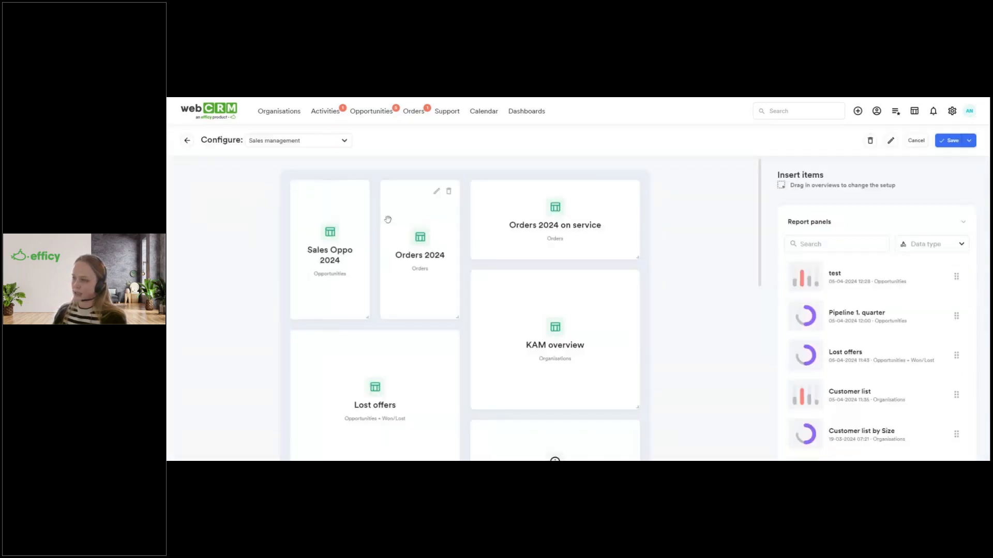
{"action": "left_click", "coordinate": [964, 224]}
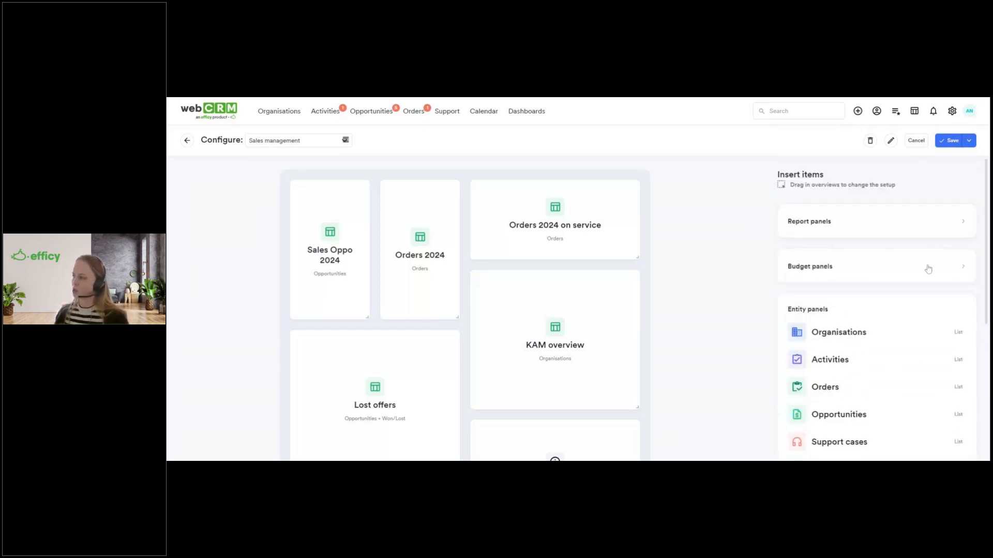
Step: Expand the report panels among the insertable items, review the data type filter options and collapse the panels again
{"action": "left_click", "coordinate": [844, 222]}
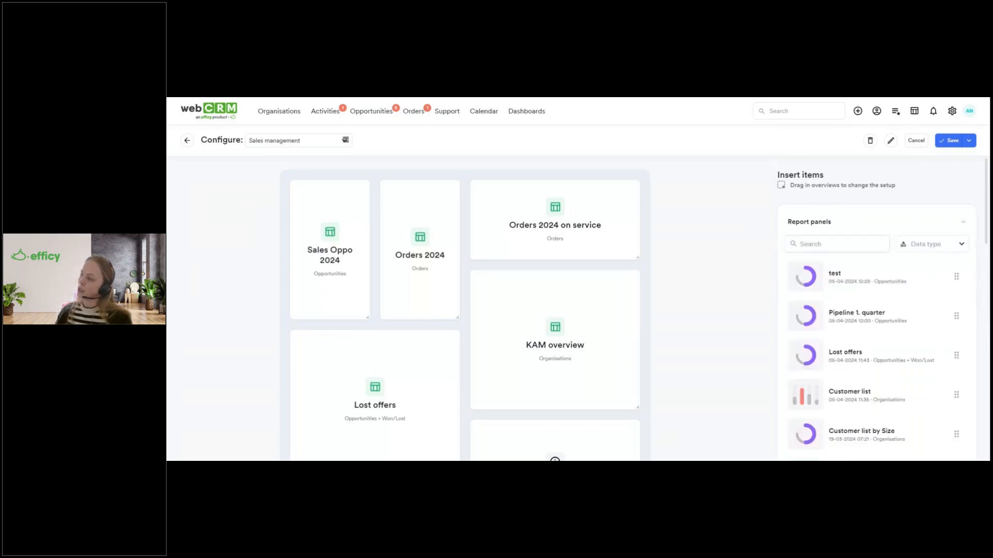
{"action": "scroll", "coordinate": [863, 301], "scroll_direction": "down", "scroll_amount": 1}
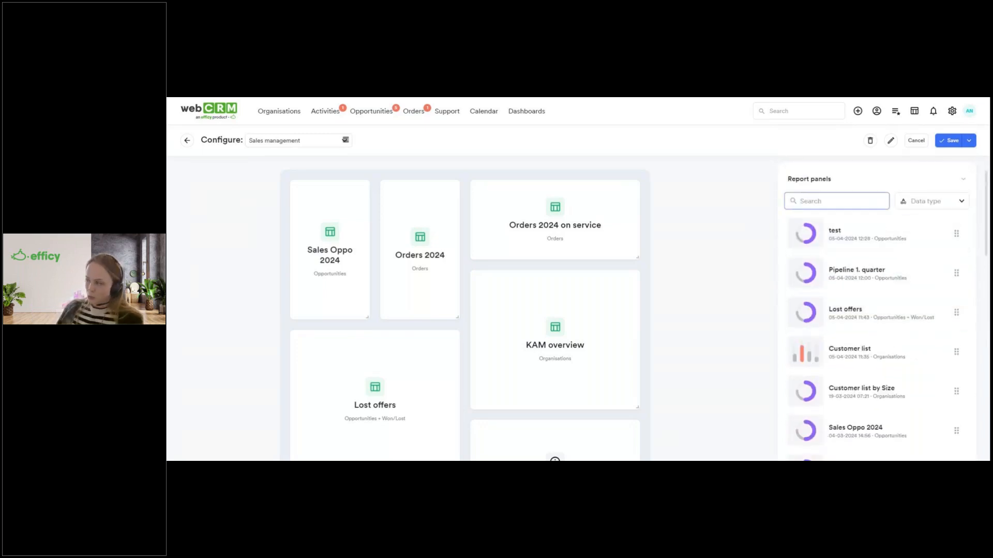
{"action": "left_click", "coordinate": [941, 205]}
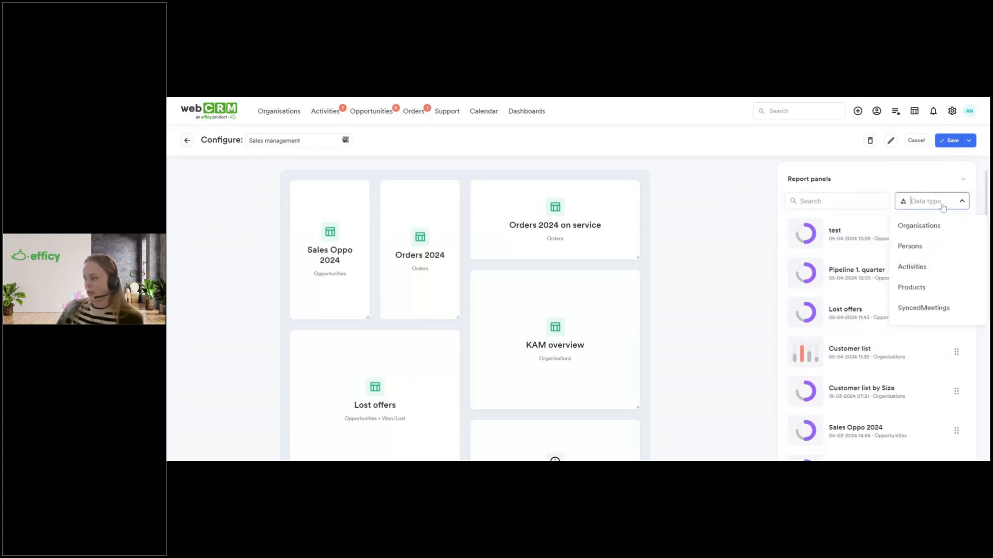
{"action": "left_click", "coordinate": [937, 201]}
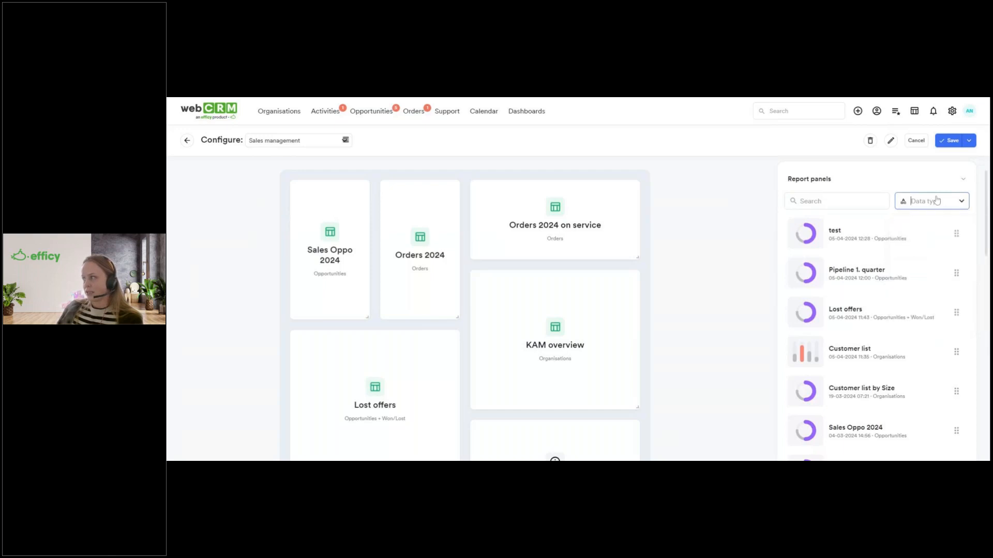
{"action": "left_click", "coordinate": [962, 179]}
Step: Expand the budget panels to view the insertable budgets and collapse them again
{"action": "scroll", "coordinate": [941, 308], "scroll_direction": "down", "scroll_amount": 2}
{"action": "scroll", "coordinate": [879, 259], "scroll_direction": "up", "scroll_amount": 3}
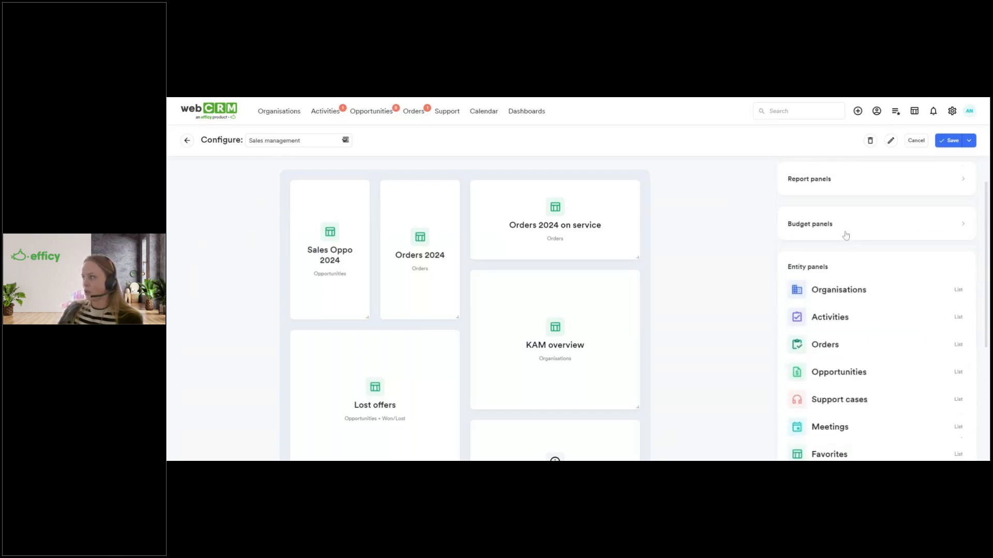
{"action": "left_click", "coordinate": [963, 225]}
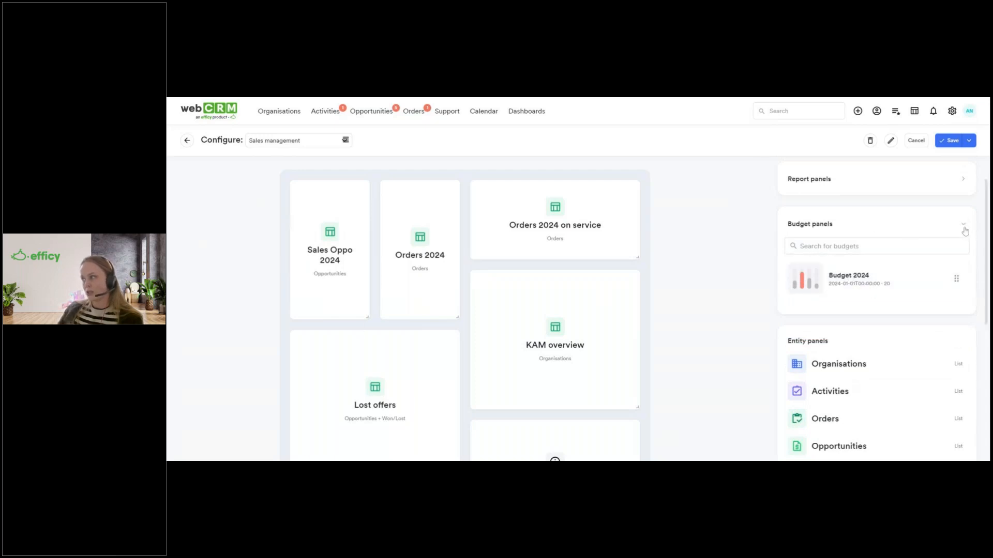
{"action": "left_click", "coordinate": [964, 227]}
{"action": "scroll", "coordinate": [931, 288], "scroll_direction": "down", "scroll_amount": 2}
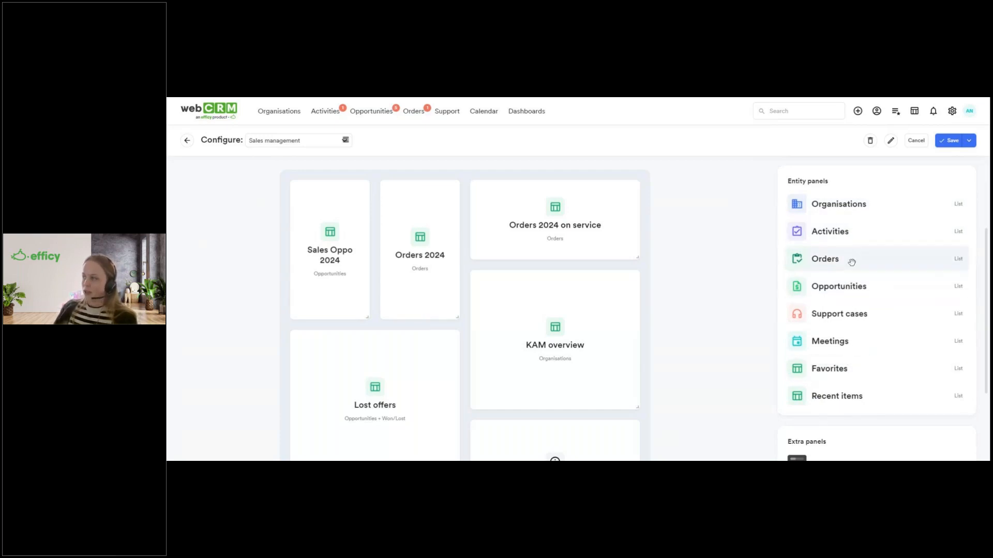
Step: Try an Organisations list panel above KAM overview, review its sort order, type and status options, and remove it
{"action": "scroll", "coordinate": [851, 253], "scroll_direction": "down", "scroll_amount": 2}
{"action": "left_click_drag", "start_coordinate": [840, 164], "coordinate": [481, 287]}
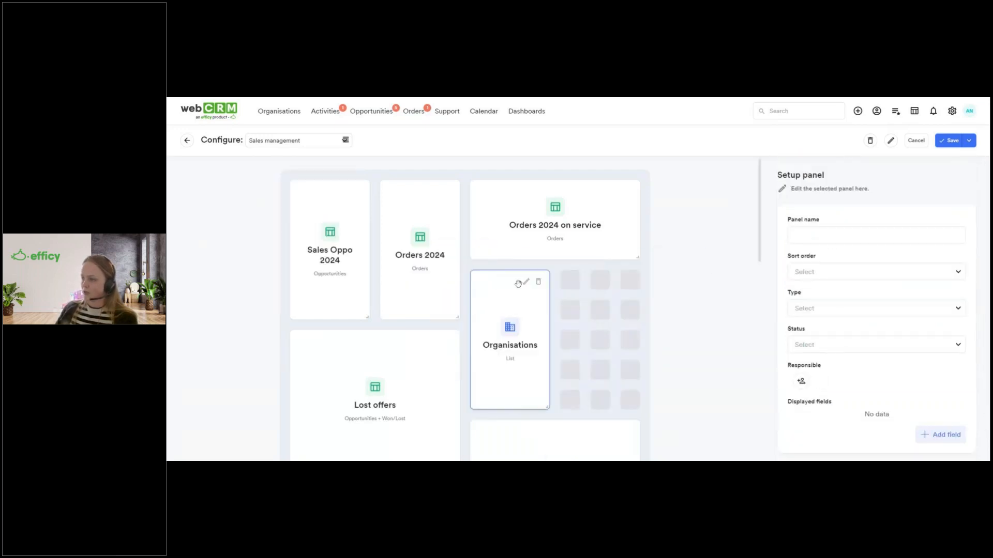
{"action": "left_click", "coordinate": [910, 235]}
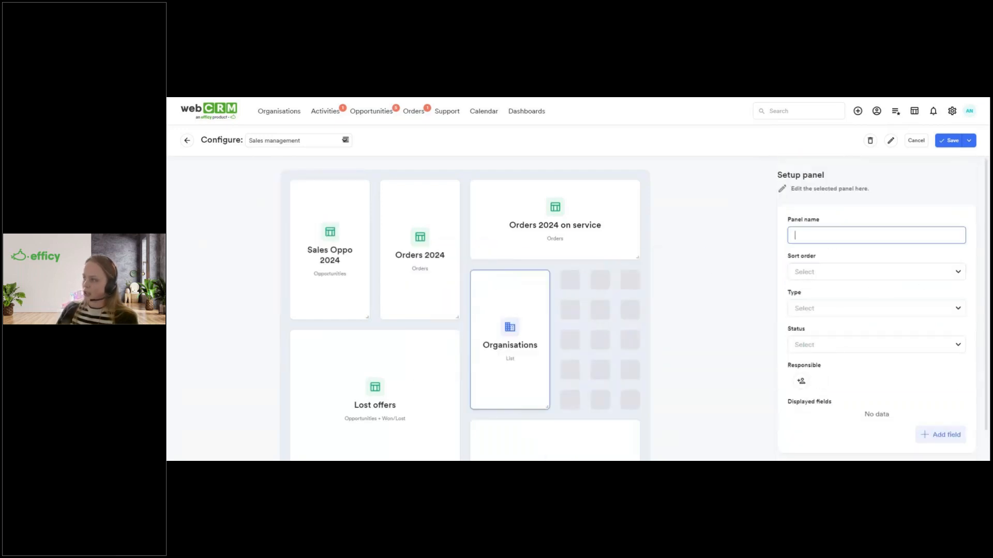
{"action": "left_click", "coordinate": [829, 271]}
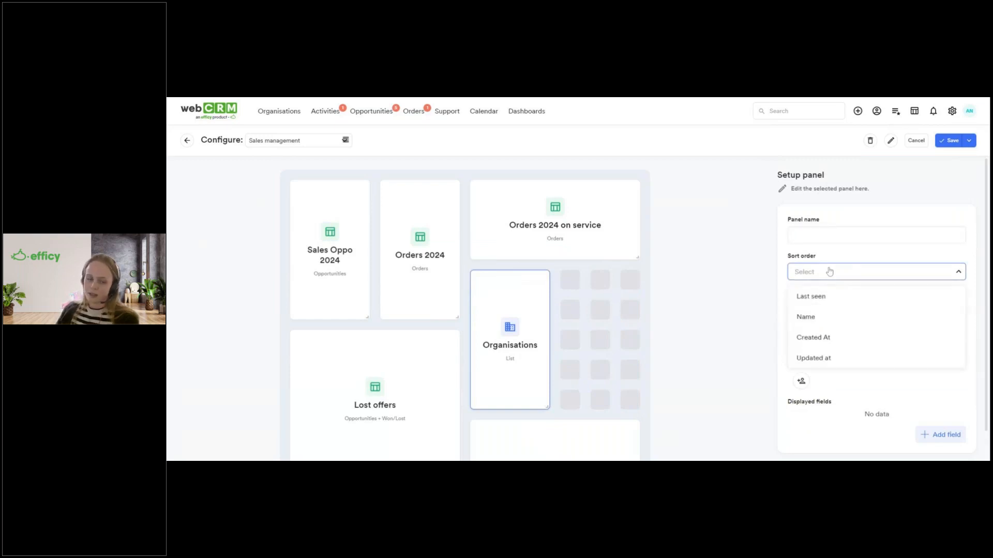
{"action": "left_click", "coordinate": [831, 279]}
{"action": "left_click", "coordinate": [837, 312]}
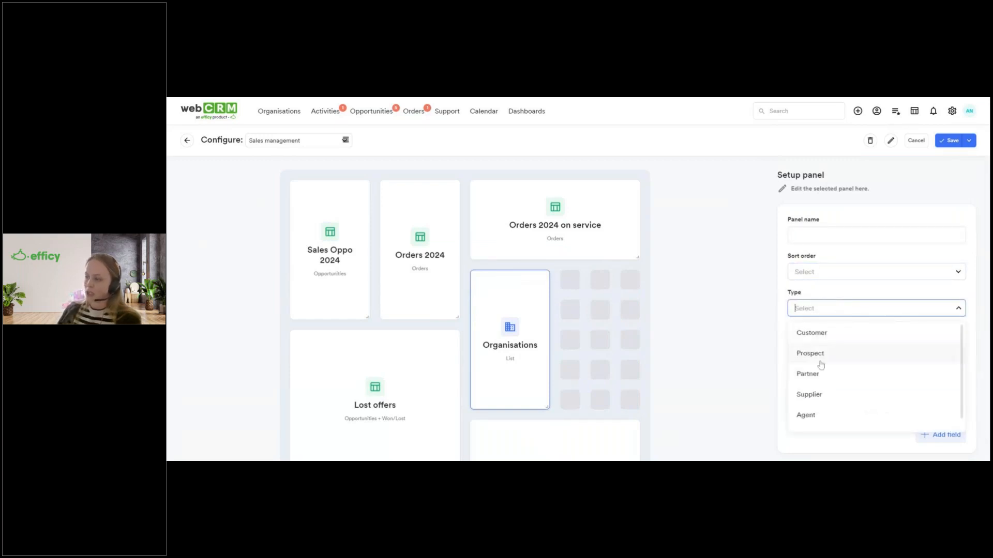
{"action": "left_click", "coordinate": [822, 306]}
{"action": "left_click", "coordinate": [848, 346]}
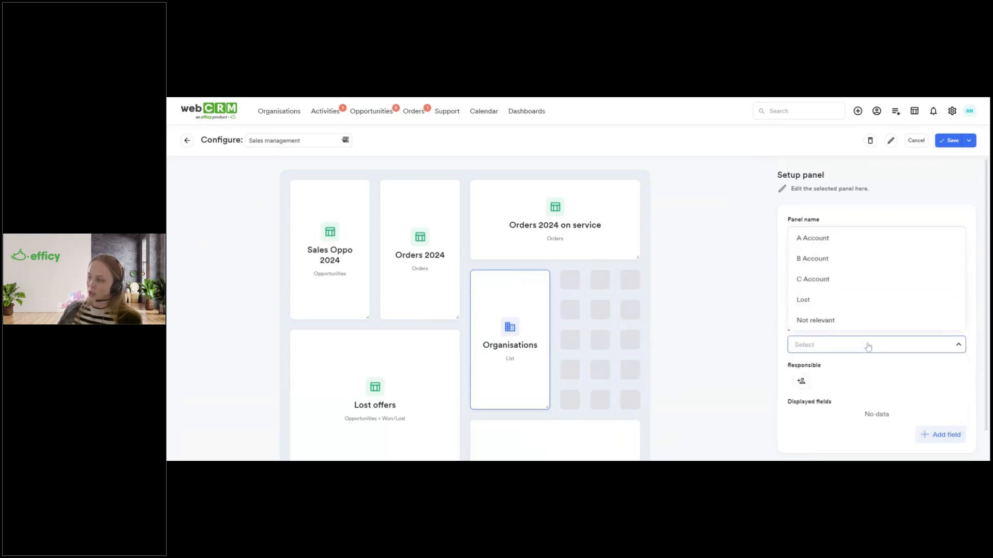
{"action": "left_click", "coordinate": [868, 346]}
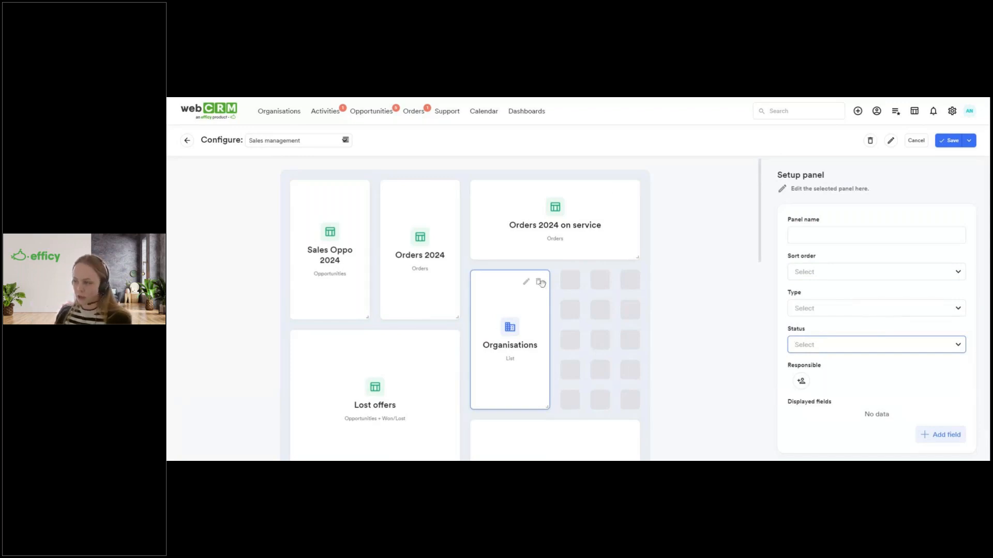
{"action": "left_click", "coordinate": [538, 282]}
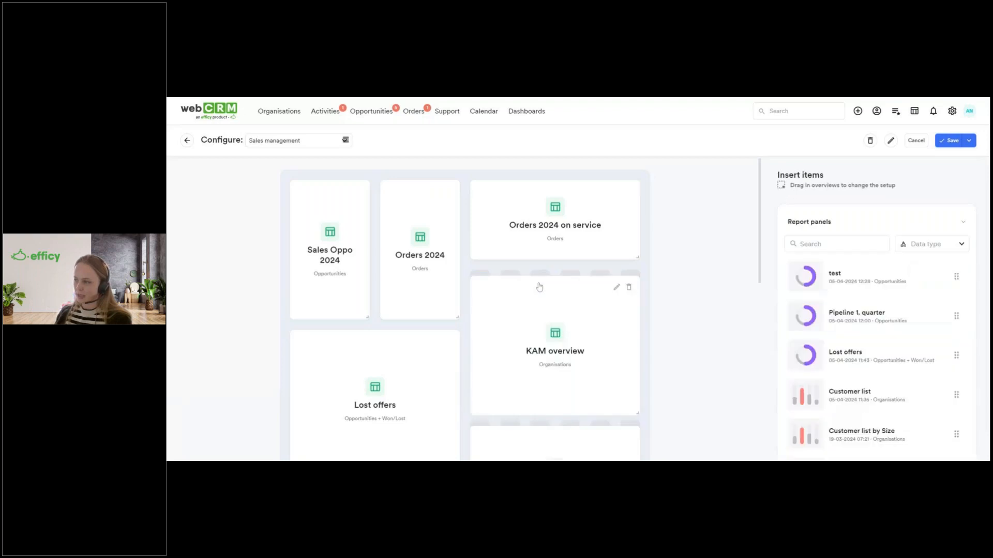
Step: Collapse the report panels and examine the insertable entity panels and extra panels
{"action": "left_click", "coordinate": [963, 224]}
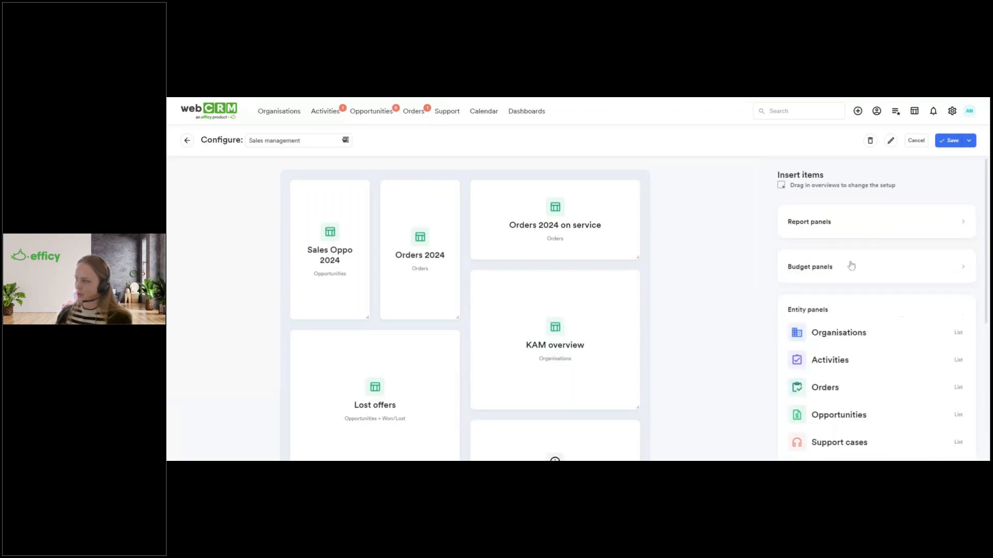
{"action": "scroll", "coordinate": [873, 289], "scroll_direction": "down", "scroll_amount": 1}
{"action": "scroll", "coordinate": [873, 288], "scroll_direction": "down", "scroll_amount": 4}
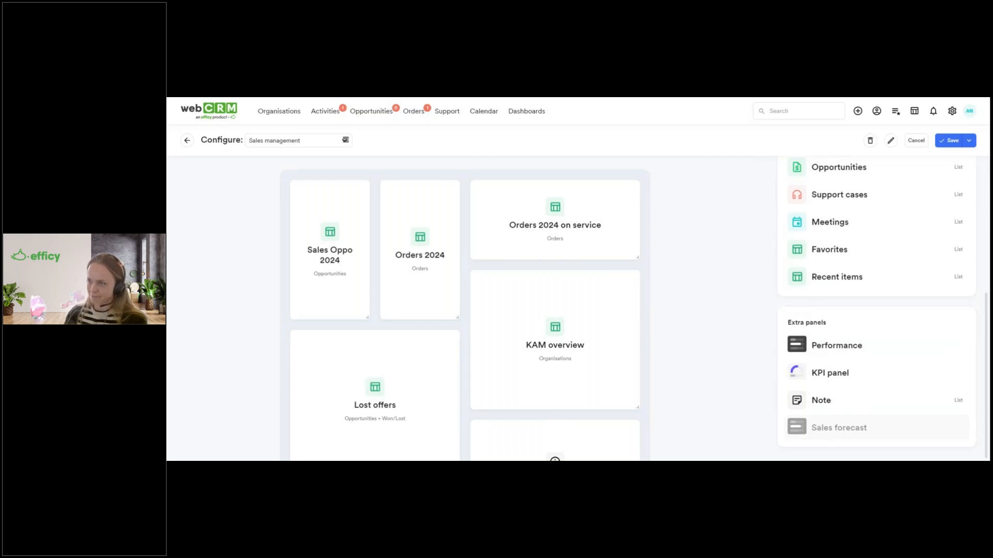
{"action": "scroll", "coordinate": [876, 310], "scroll_direction": "up", "scroll_amount": 5}
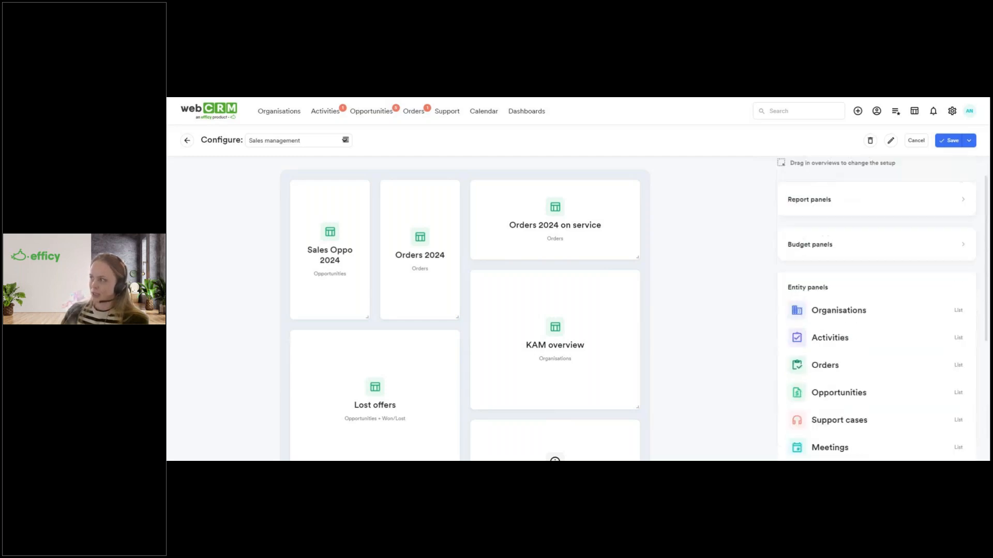
{"action": "scroll", "coordinate": [813, 321], "scroll_direction": "up", "scroll_amount": 1}
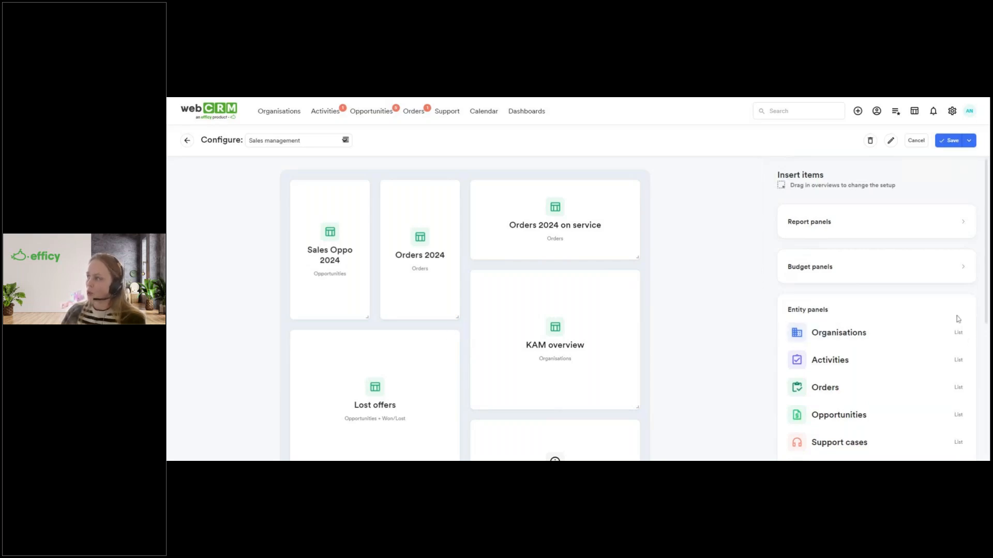
Step: Review the responsible users in the Sales management front page's details and save the details
{"action": "left_click", "coordinate": [894, 144]}
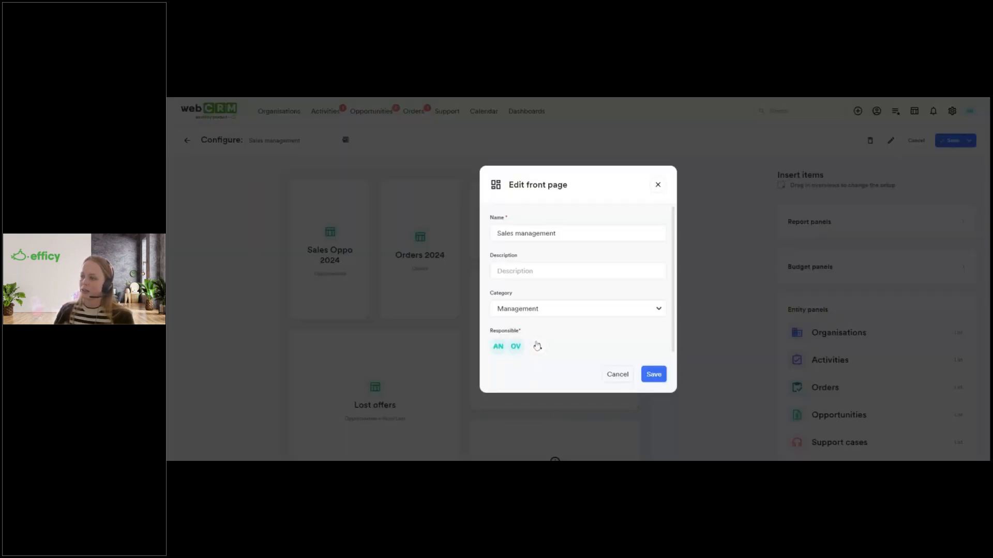
{"action": "left_click", "coordinate": [538, 346]}
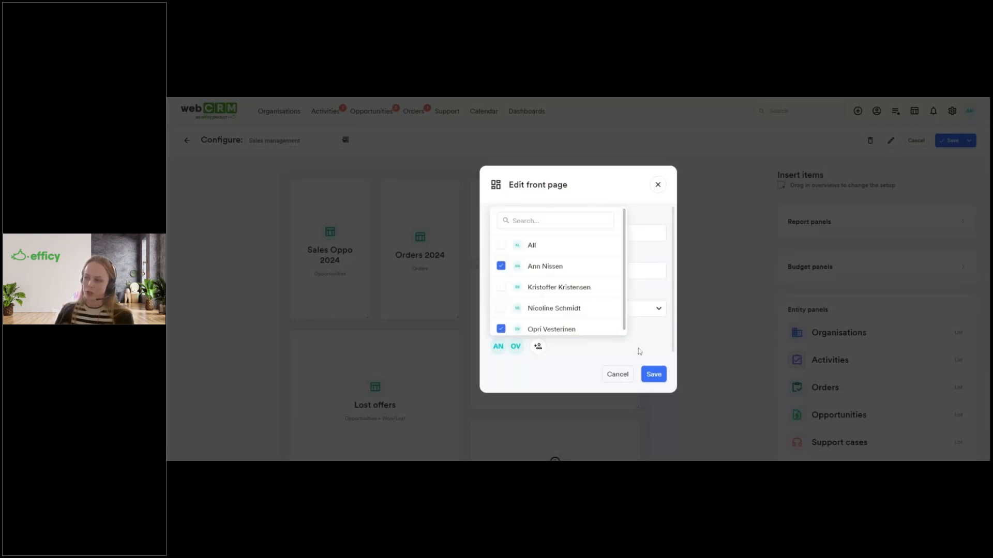
{"action": "left_click", "coordinate": [657, 377]}
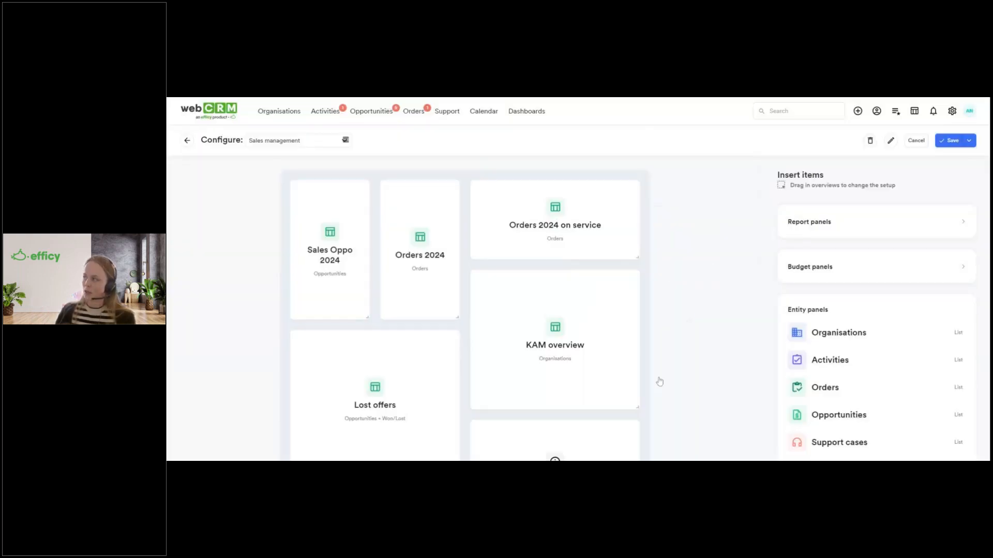
Step: Check the save options for the Sales management configuration and leave it without saving
{"action": "mouse_move", "coordinate": [445, 345]}
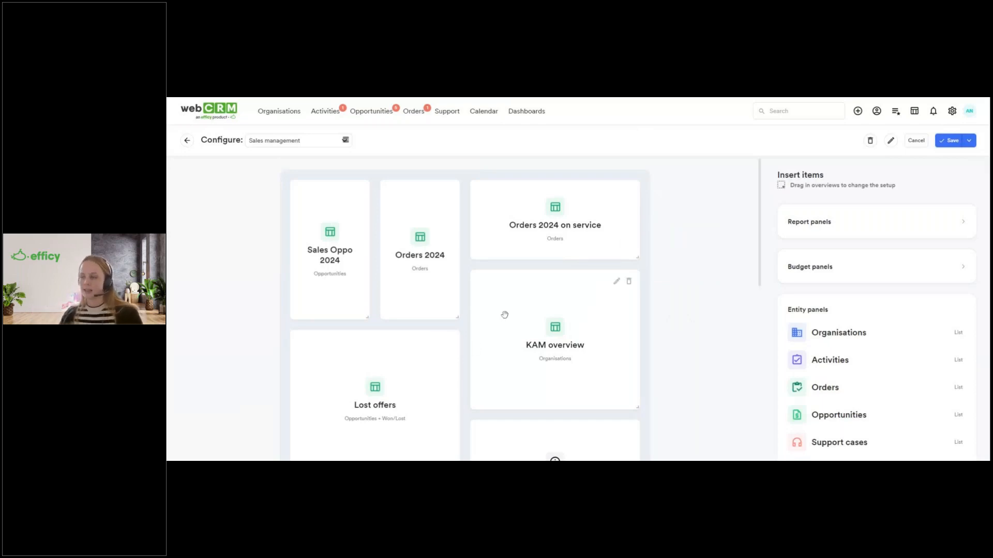
{"action": "left_click", "coordinate": [969, 141]}
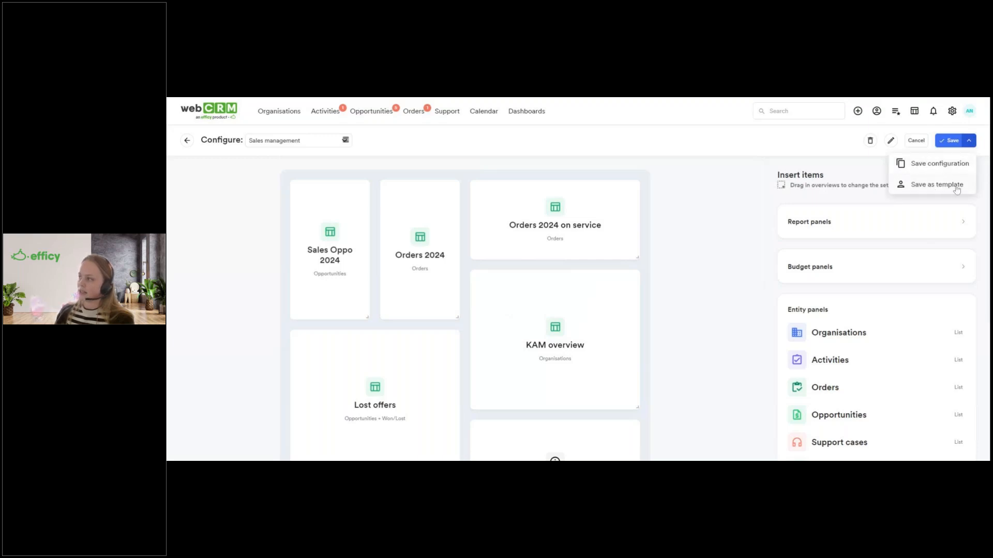
{"action": "left_click", "coordinate": [795, 143]}
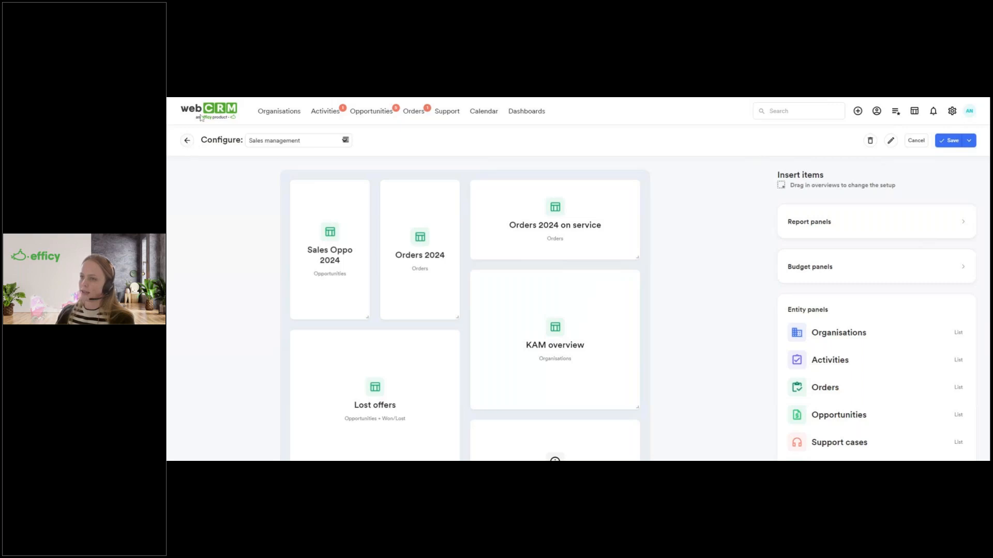
{"action": "left_click", "coordinate": [188, 140]}
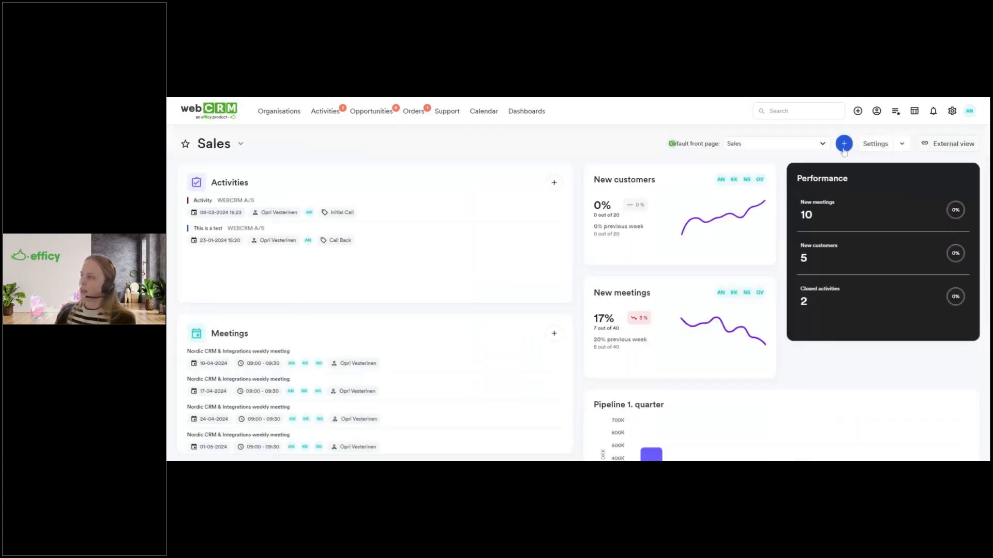
Step: Open the Sales front page for configuration, save it as a template and return to the front page
{"action": "left_click", "coordinate": [221, 148]}
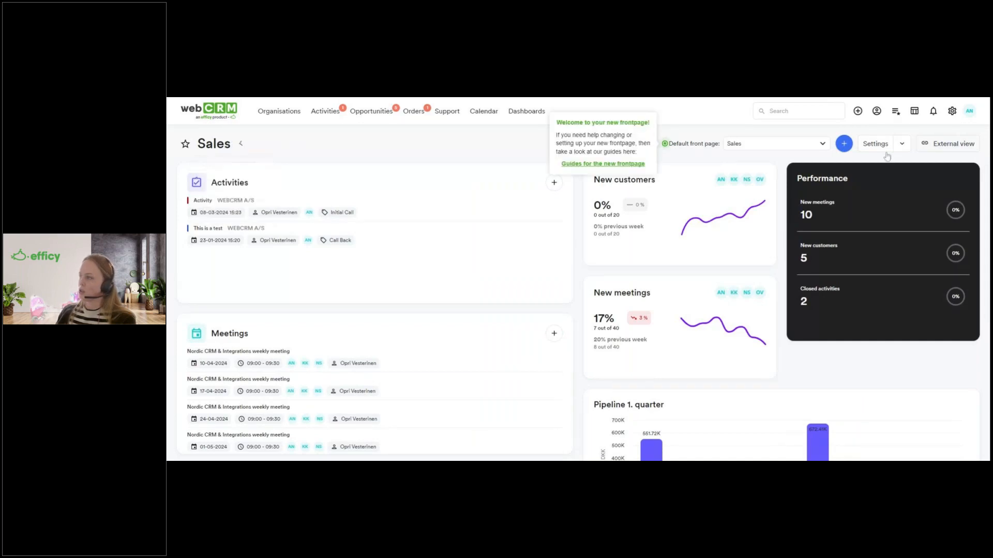
{"action": "left_click", "coordinate": [885, 152]}
{"action": "left_click", "coordinate": [969, 141]}
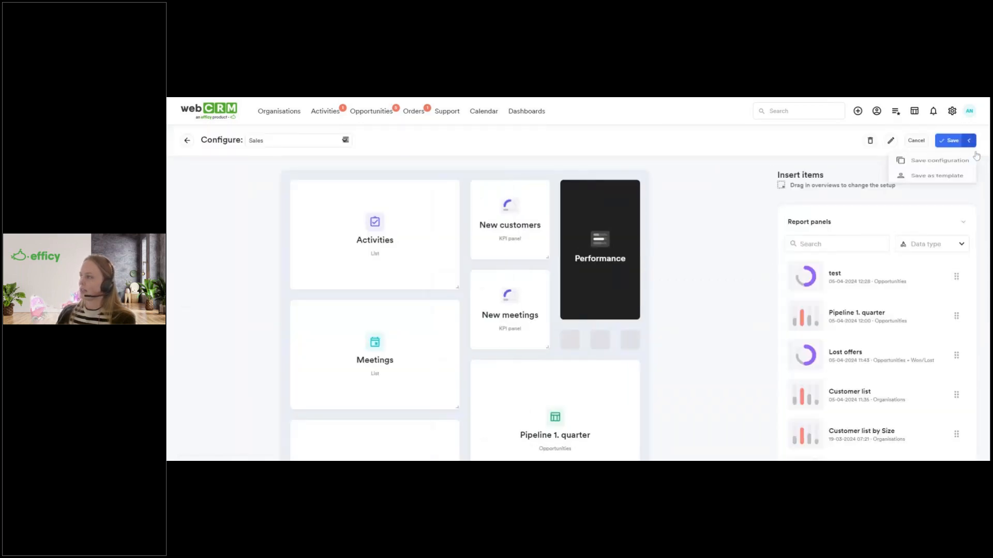
{"action": "left_click", "coordinate": [935, 185]}
{"action": "left_click", "coordinate": [209, 108]}
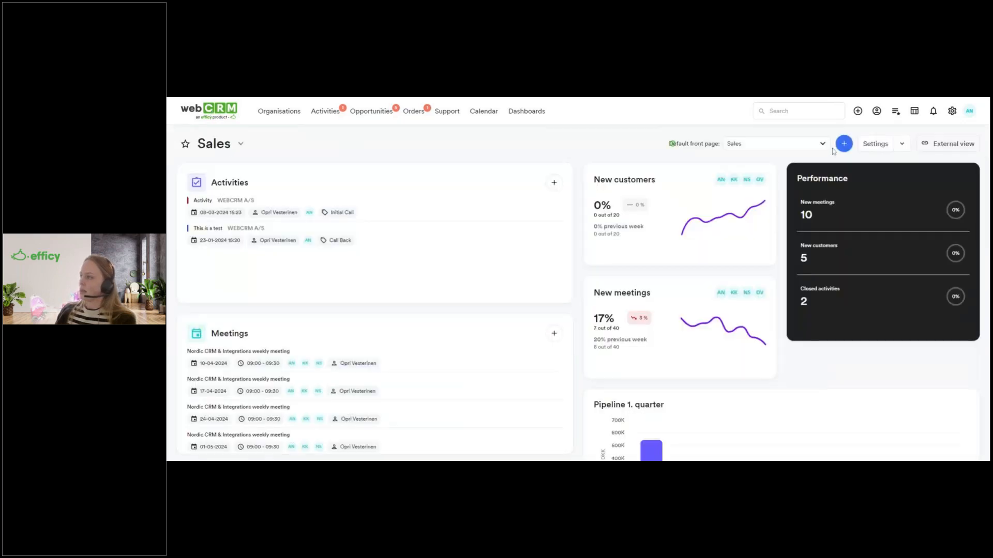
Step: View the form for creating a front page from the Sales template, close it and return to the Sales front page
{"action": "left_click", "coordinate": [843, 144]}
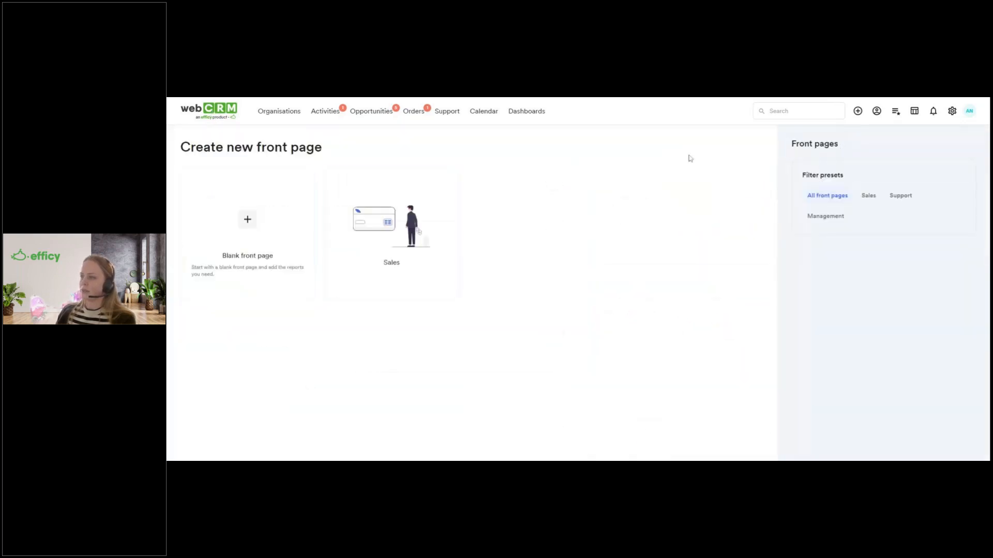
{"action": "left_click", "coordinate": [415, 257]}
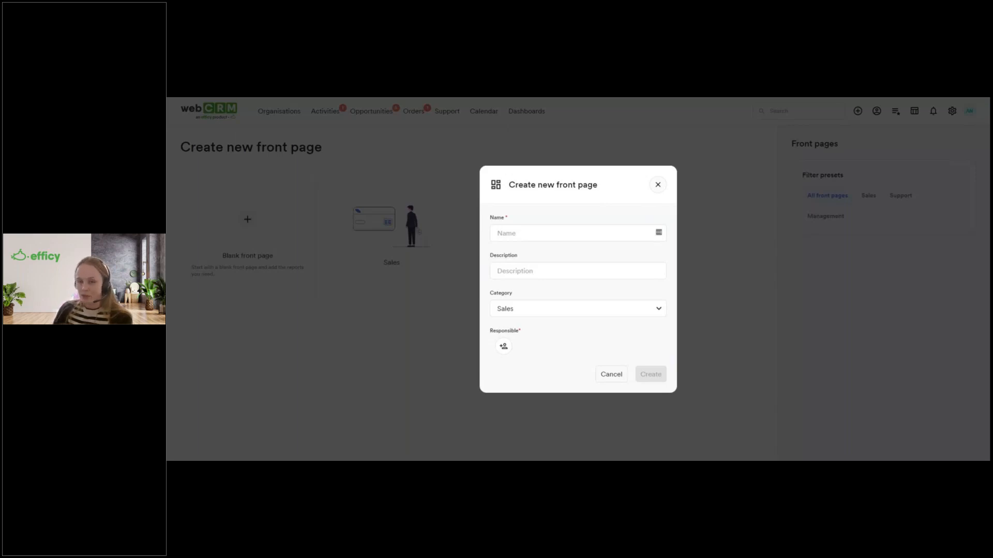
{"action": "left_click", "coordinate": [658, 185]}
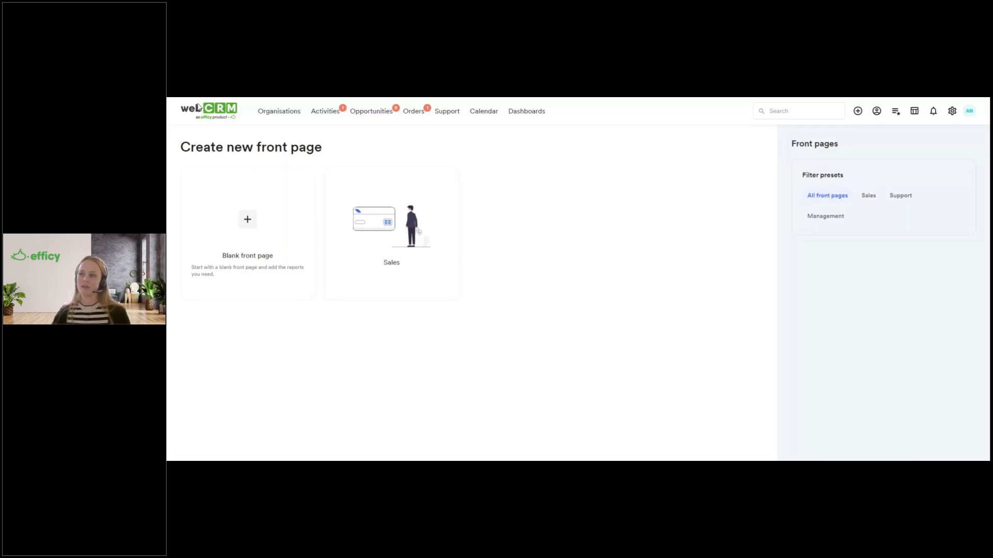
{"action": "left_click", "coordinate": [197, 119]}
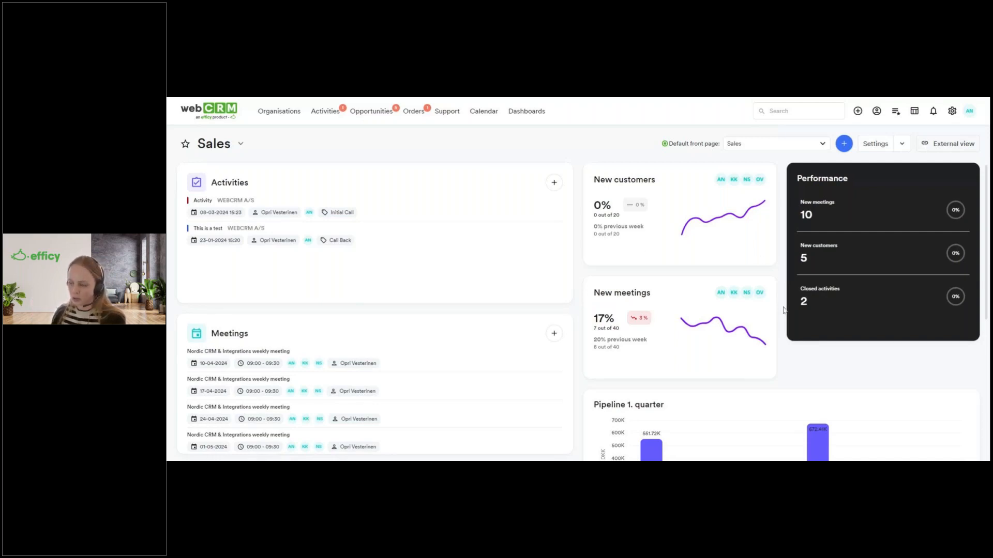
Step: Open the NOVO NORDISK FONDEN organisation and edit its layout setup
{"action": "left_click", "coordinate": [277, 114]}
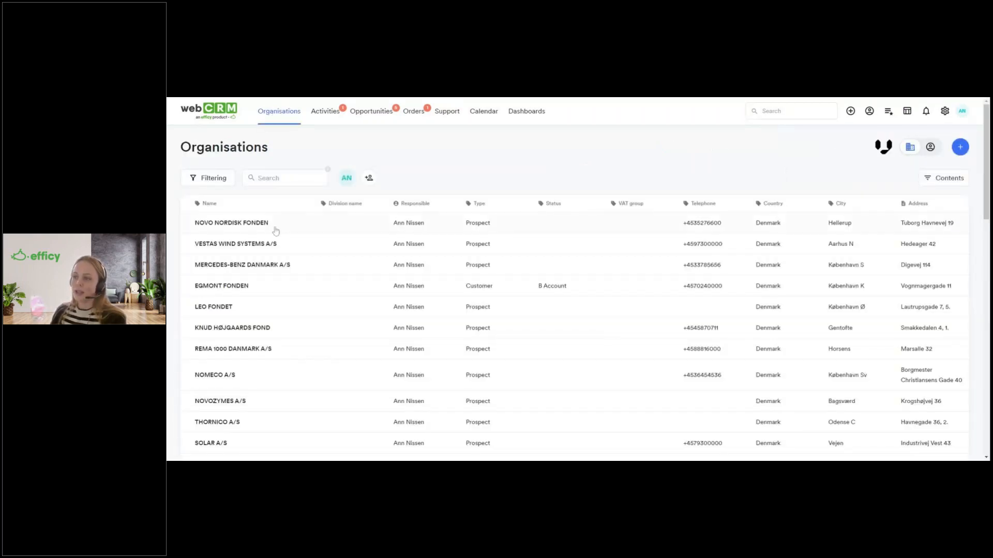
{"action": "left_click", "coordinate": [231, 224]}
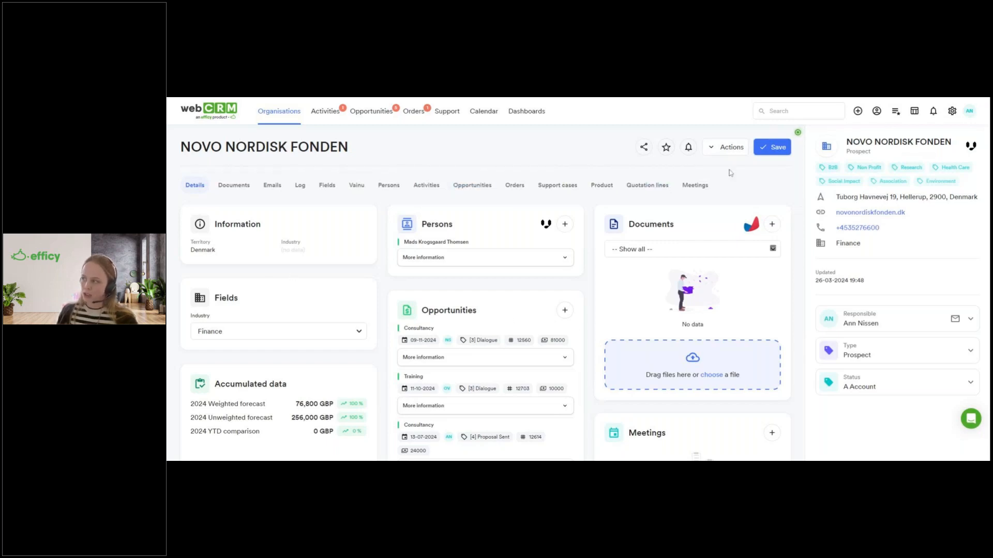
{"action": "left_click", "coordinate": [731, 150]}
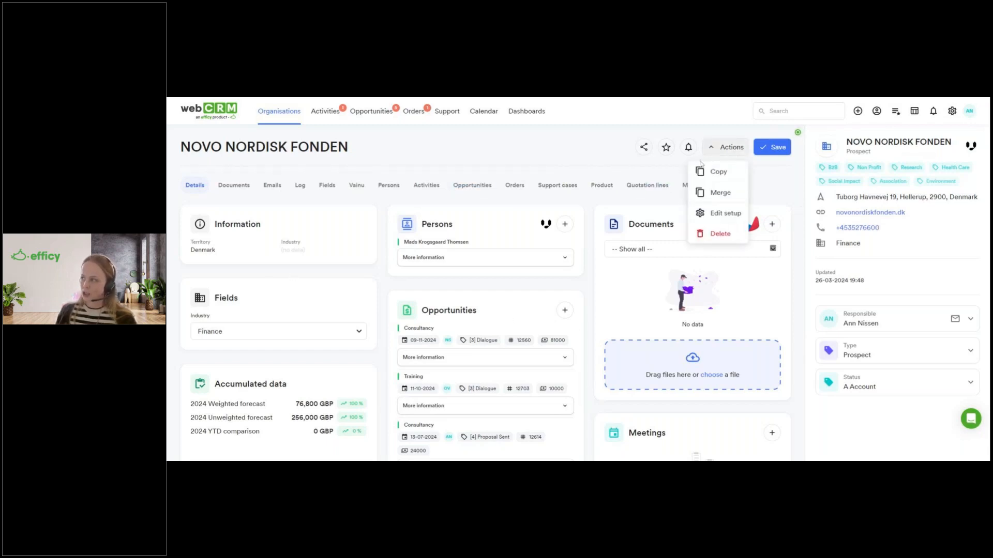
{"action": "left_click", "coordinate": [725, 214]}
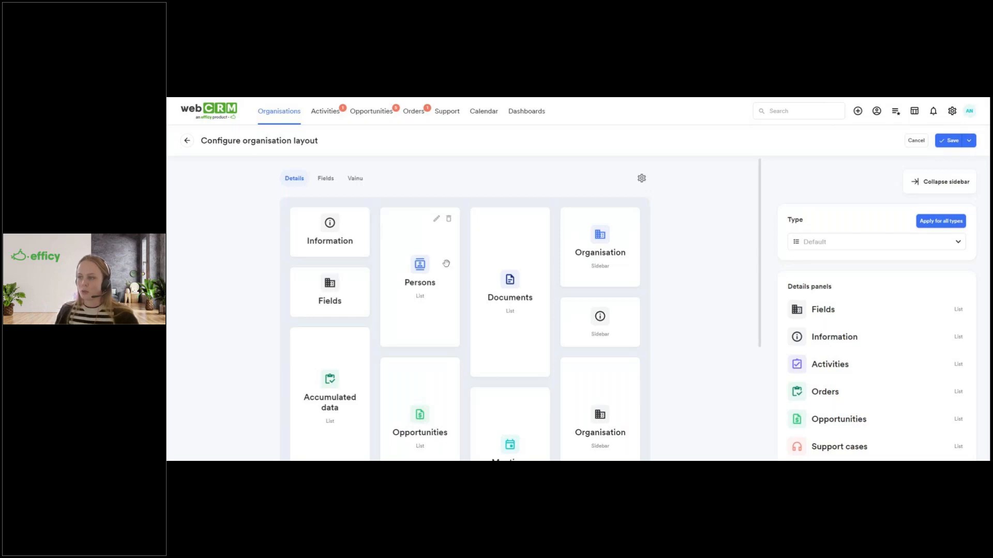
{"action": "mouse_move", "coordinate": [345, 233]}
{"action": "left_mouse_down"}
{"action": "mouse_move", "coordinate": [455, 253]}
{"action": "mouse_move", "coordinate": [427, 230]}
{"action": "mouse_move", "coordinate": [352, 227]}
{"action": "left_mouse_up"}
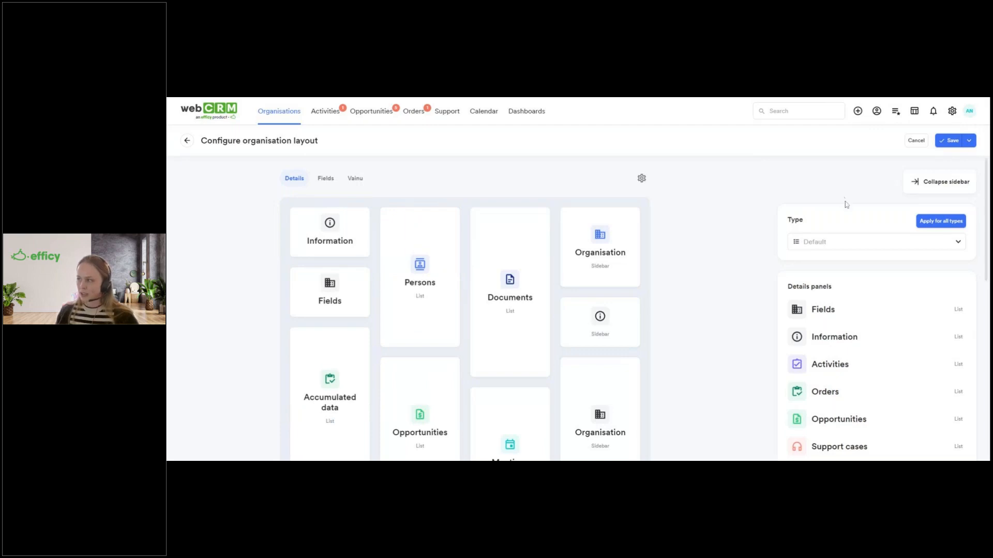
Step: Add an Activities panel to the Details layout, directly above the Persons panel
{"action": "scroll", "coordinate": [845, 207], "scroll_direction": "down", "scroll_amount": 2}
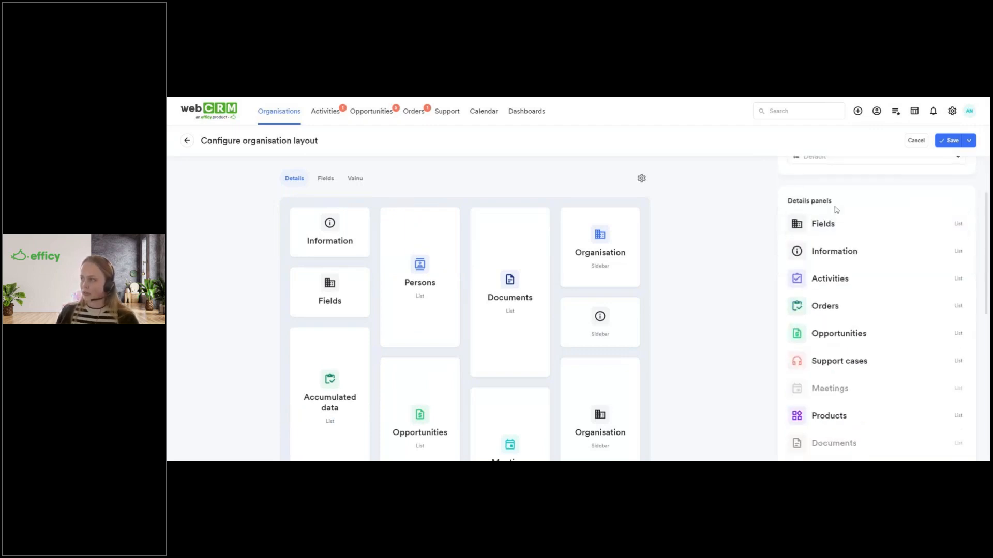
{"action": "scroll", "coordinate": [848, 237], "scroll_direction": "down", "scroll_amount": 2}
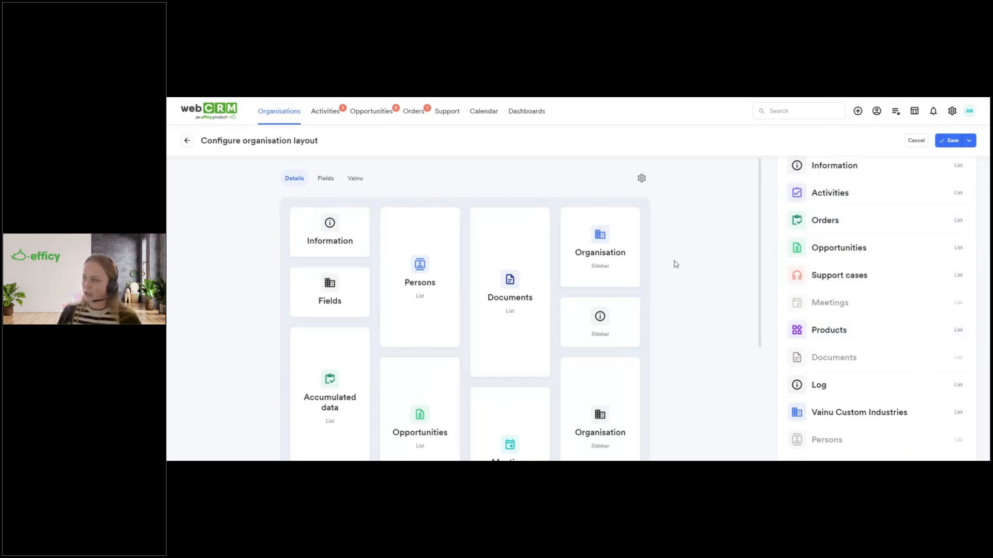
{"action": "left_click_drag", "start_coordinate": [832, 195], "coordinate": [433, 301]}
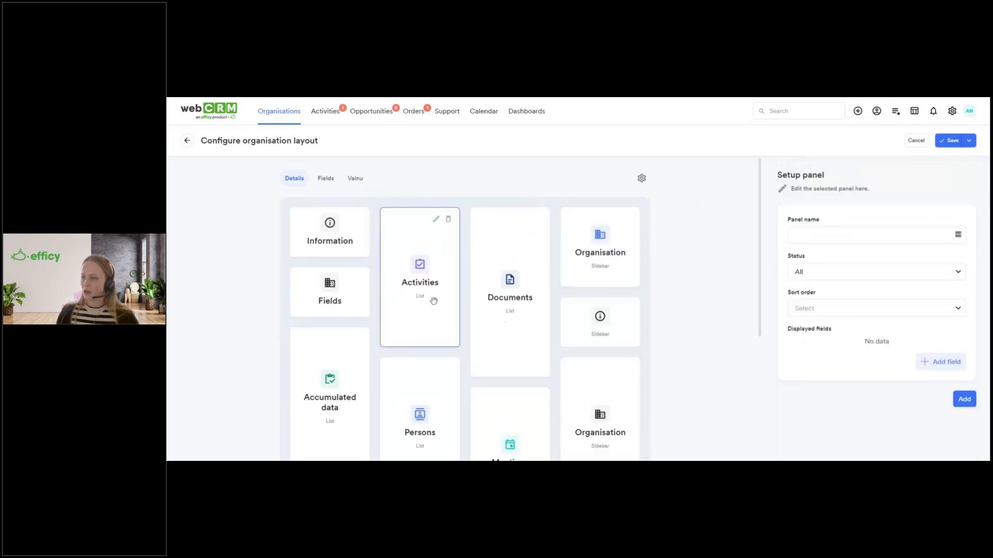
{"action": "scroll", "coordinate": [444, 292], "scroll_direction": "down", "scroll_amount": 3}
{"action": "scroll", "coordinate": [443, 291], "scroll_direction": "up", "scroll_amount": 3}
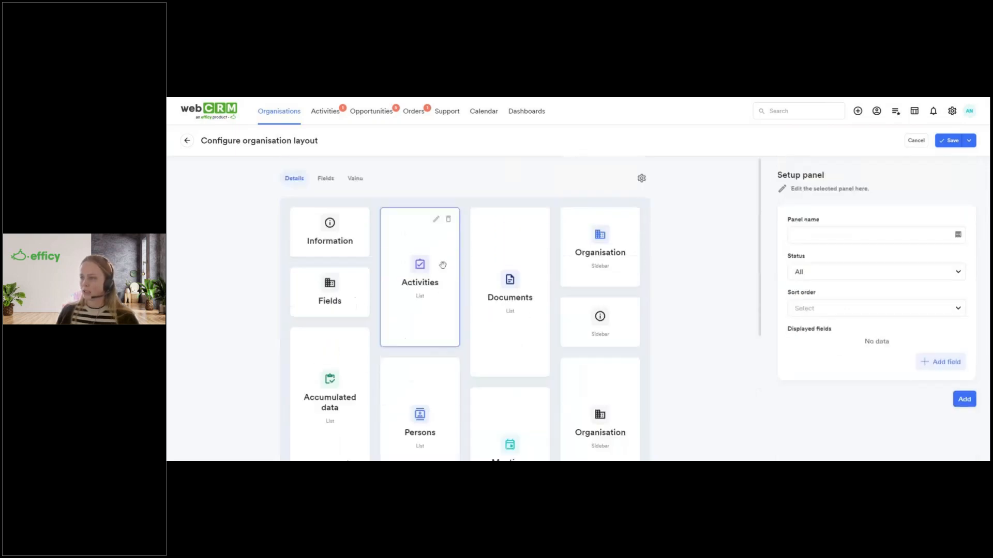
Step: Set the status filter of the existing Activities panel below Accumulated data to Complete
{"action": "scroll", "coordinate": [445, 233], "scroll_direction": "down", "scroll_amount": 2}
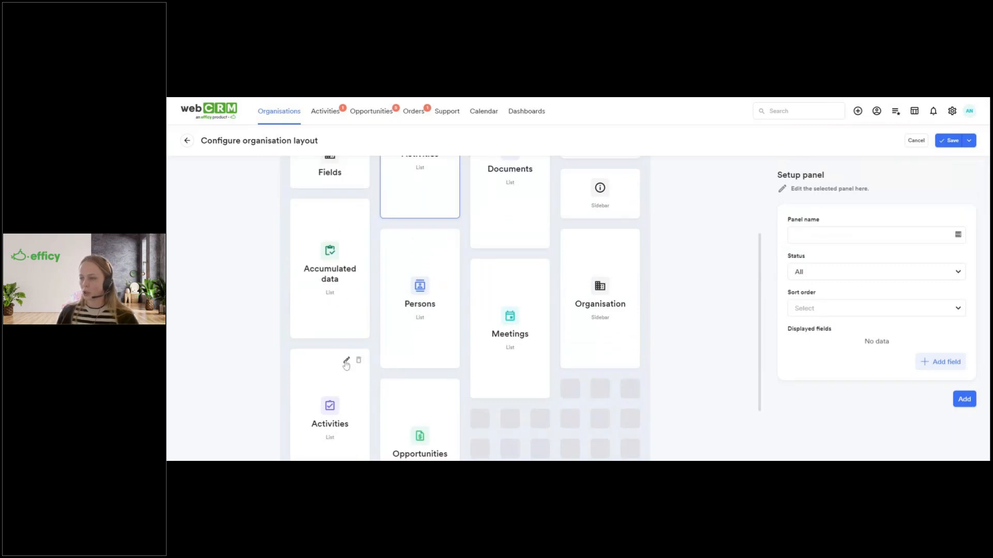
{"action": "left_click", "coordinate": [347, 362]}
{"action": "left_click", "coordinate": [826, 311]}
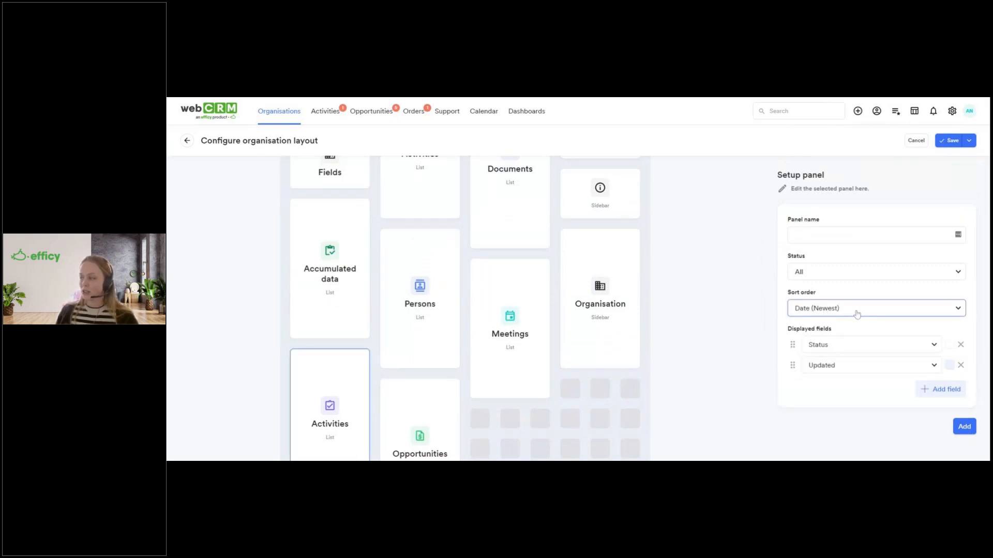
{"action": "left_click", "coordinate": [824, 271]}
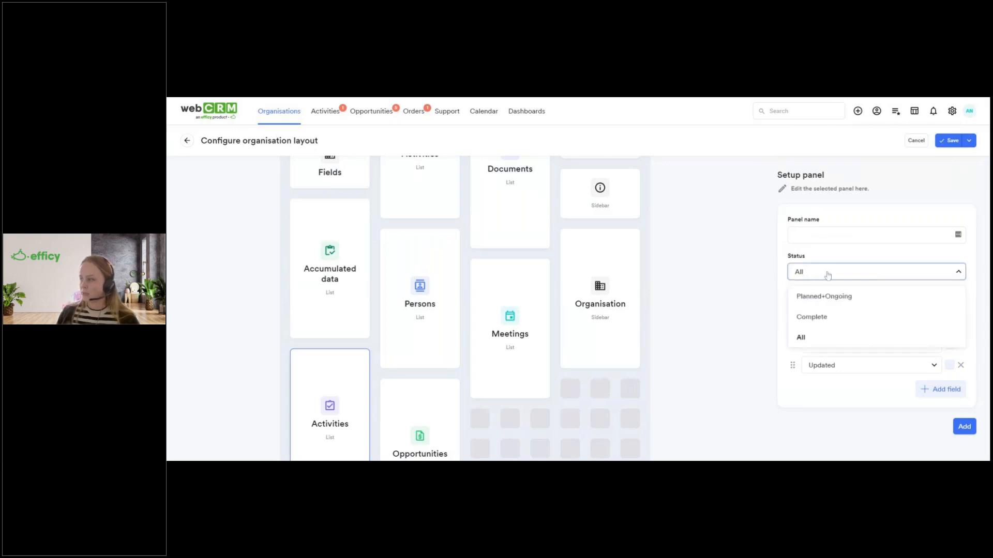
{"action": "left_click", "coordinate": [817, 321]}
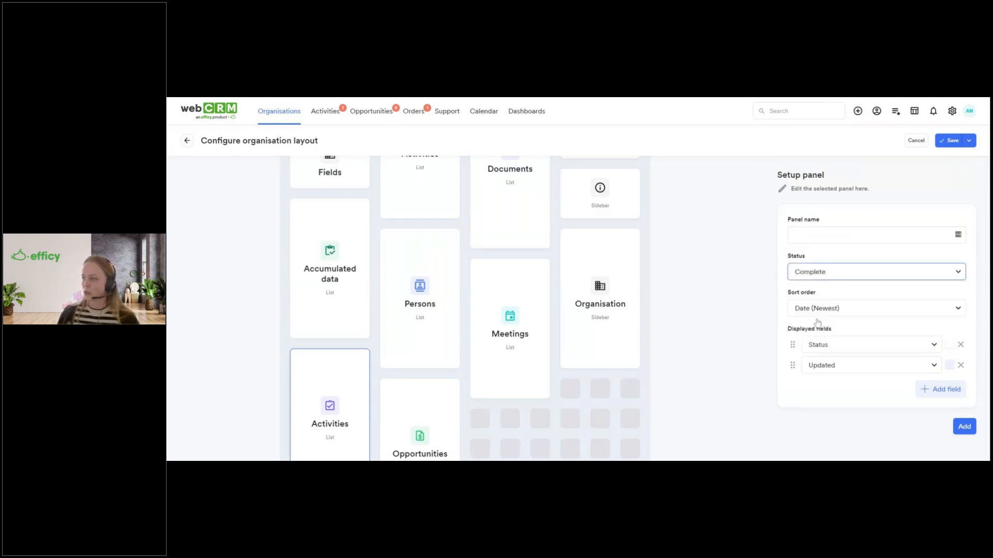
Step: Set the status filter of the new Activities panel above Persons to Planned+Ongoing
{"action": "scroll", "coordinate": [445, 293], "scroll_direction": "up", "scroll_amount": 3}
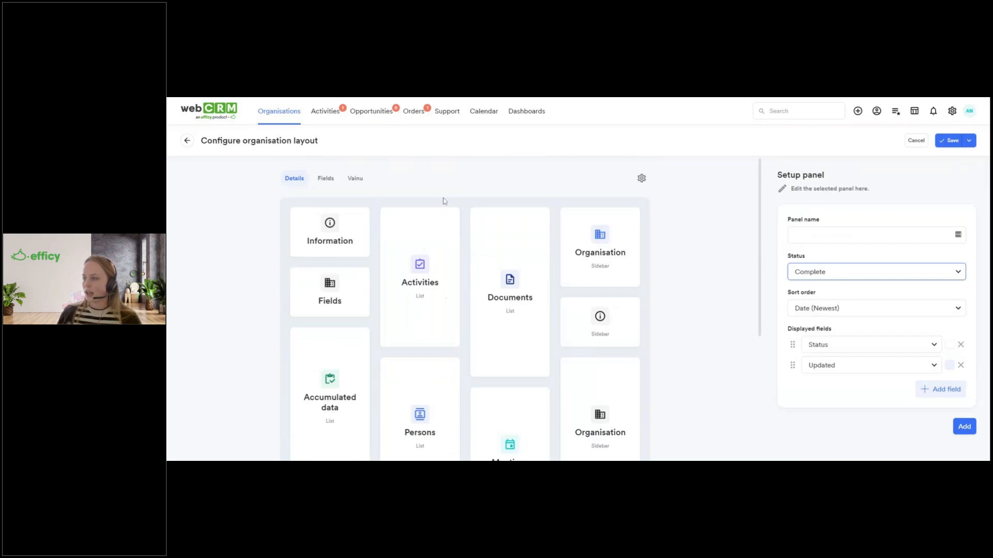
{"action": "left_click", "coordinate": [436, 221]}
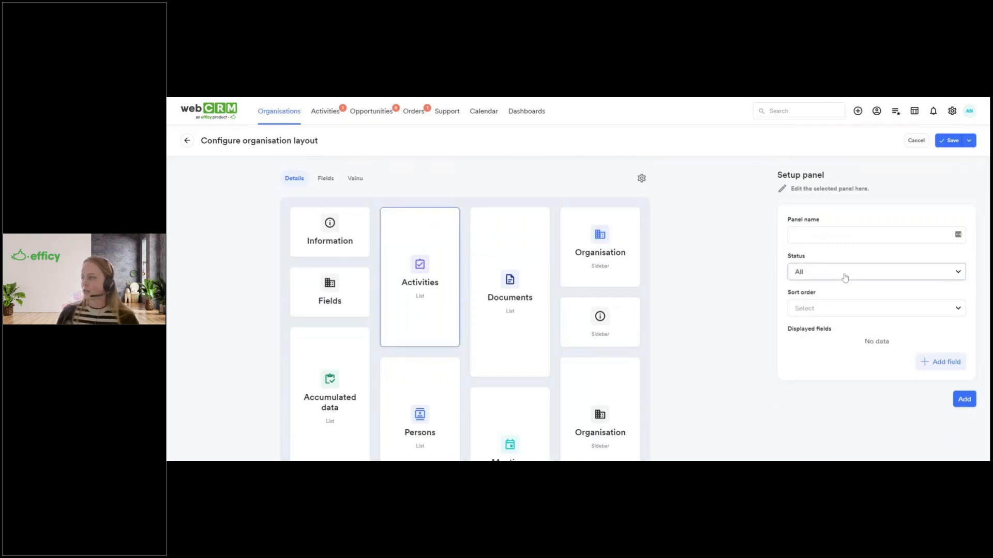
{"action": "left_click", "coordinate": [844, 278]}
{"action": "left_click", "coordinate": [848, 296]}
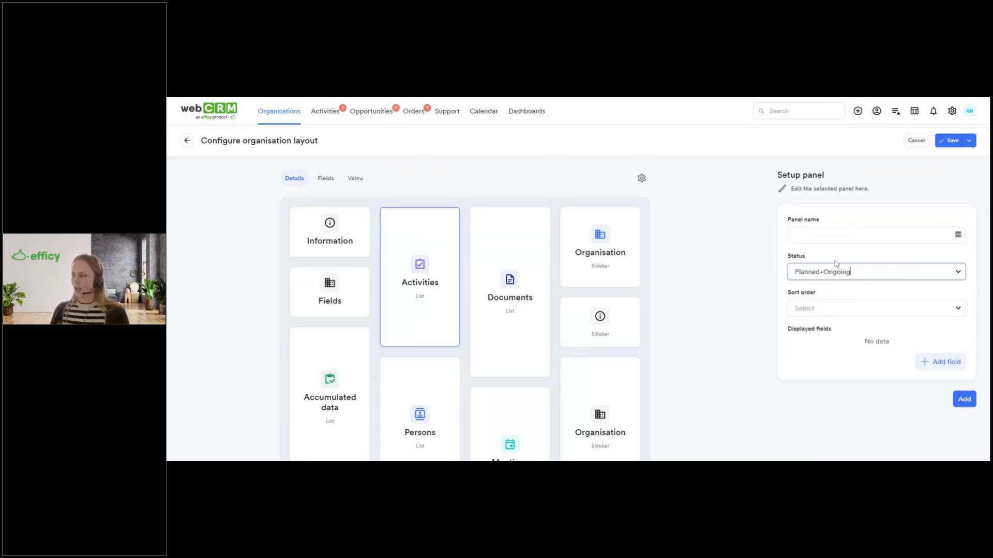
Step: Name the new Activities panel "Ongoing activities"
{"action": "left_click_drag", "start_coordinate": [822, 220], "coordinate": [786, 219]}
{"action": "left_click", "coordinate": [795, 236]}
{"action": "type", "text": "A"}
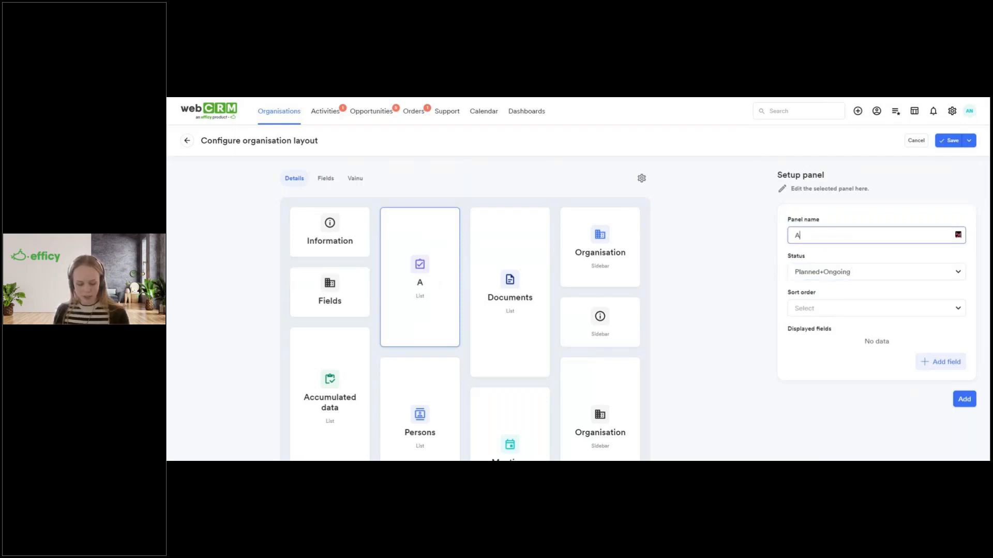
{"action": "type", "text": "cti"}
{"action": "key", "text": "BackSpace"}
{"action": "key", "text": "BackSpace"}
{"action": "key", "text": "BackSpace"}
{"action": "key", "text": "BackSpace"}
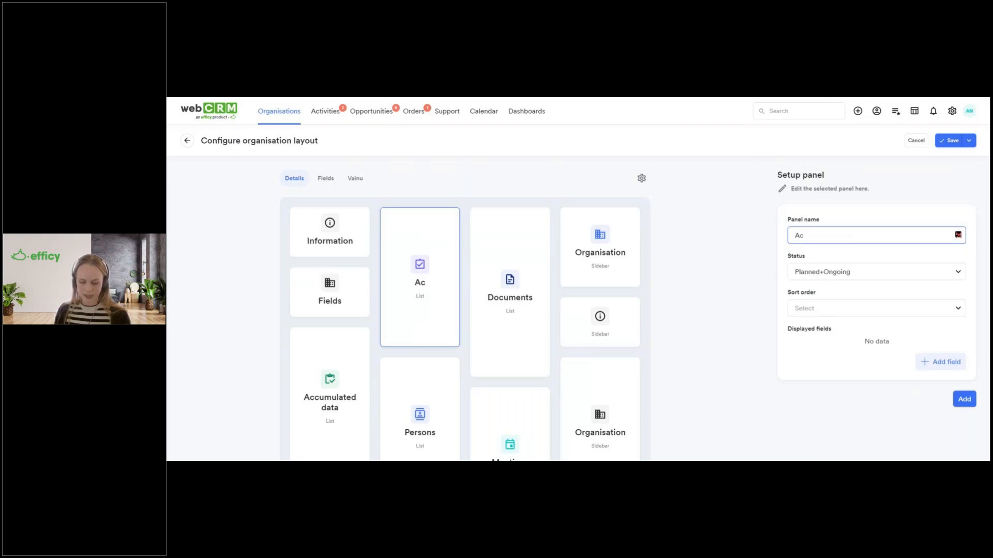
{"action": "type", "text": "On"}
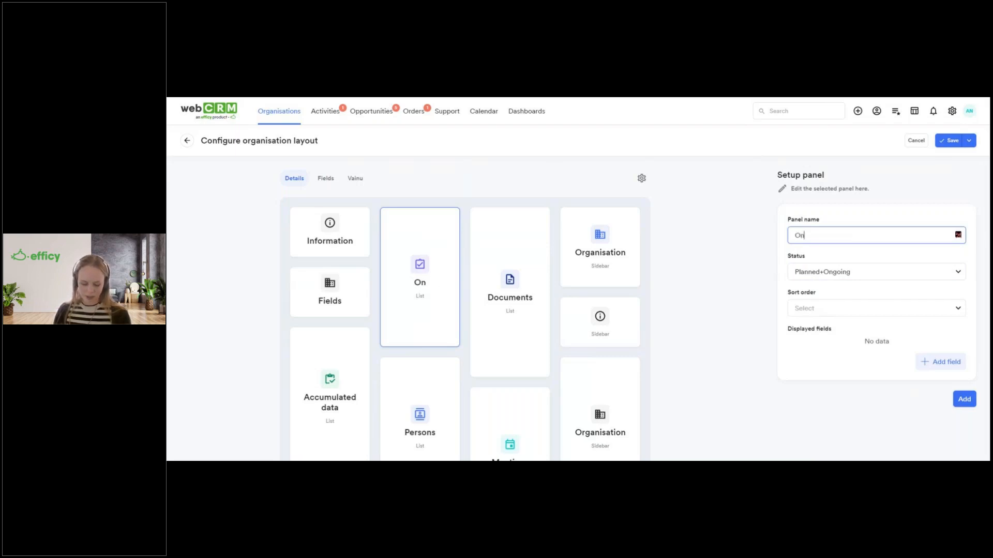
{"action": "type", "text": "going"}
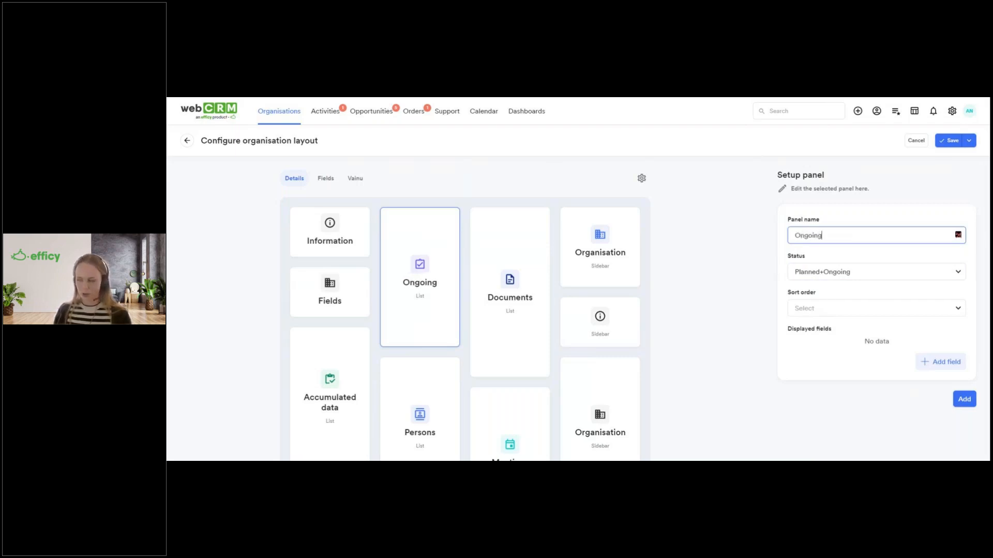
{"action": "type", "text": " acti"}
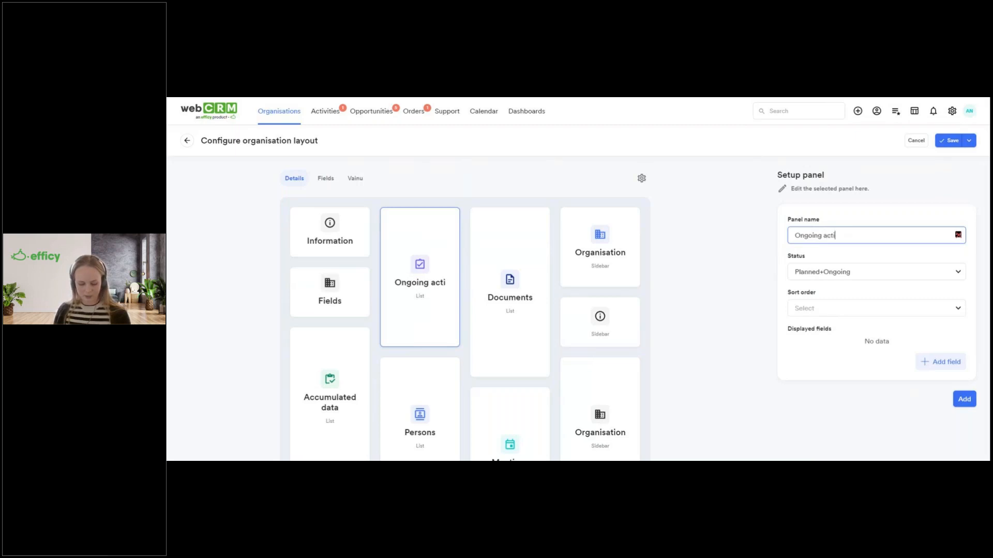
{"action": "type", "text": "vities"}
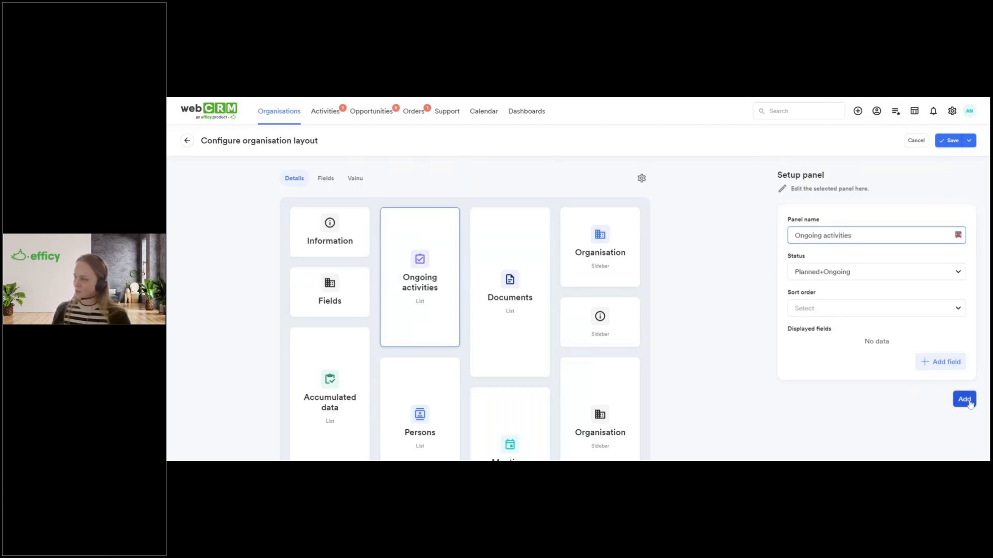
Step: Set the Ongoing activities panel's sort order to Date (Newest)
{"action": "left_click", "coordinate": [953, 308]}
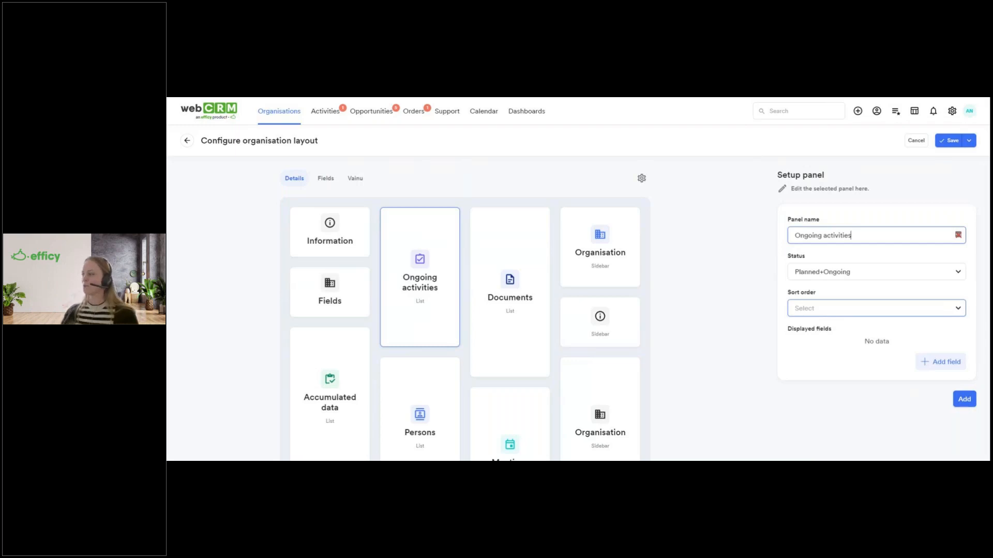
{"action": "left_click_drag", "start_coordinate": [788, 292], "coordinate": [828, 295]}
{"action": "left_click", "coordinate": [826, 309]}
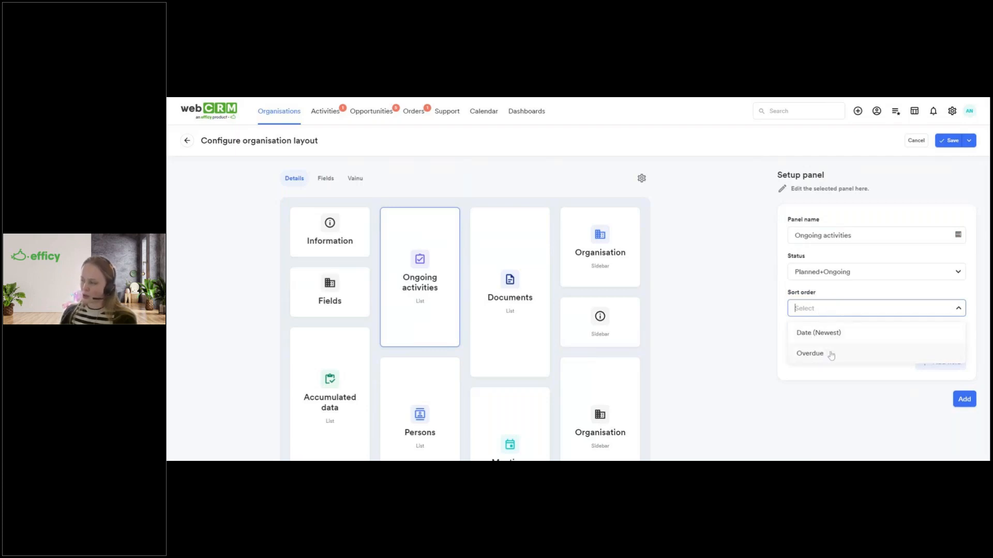
{"action": "left_click", "coordinate": [828, 336]}
Step: Add Main product/service as a displayed field, apply the Ongoing activities panel's settings and save the organisation layout
{"action": "left_click_drag", "start_coordinate": [786, 331], "coordinate": [840, 335]}
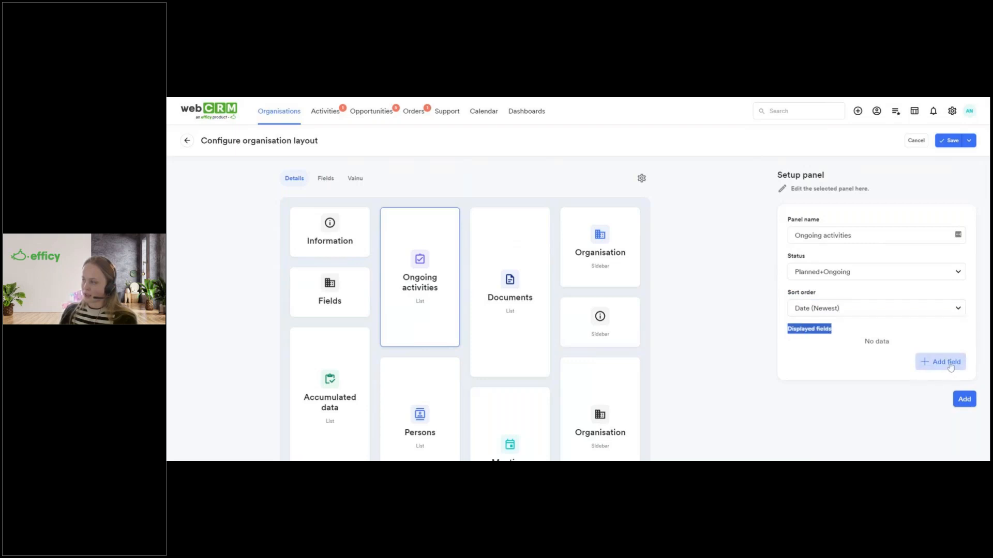
{"action": "left_click", "coordinate": [950, 365]}
{"action": "left_click", "coordinate": [889, 345]}
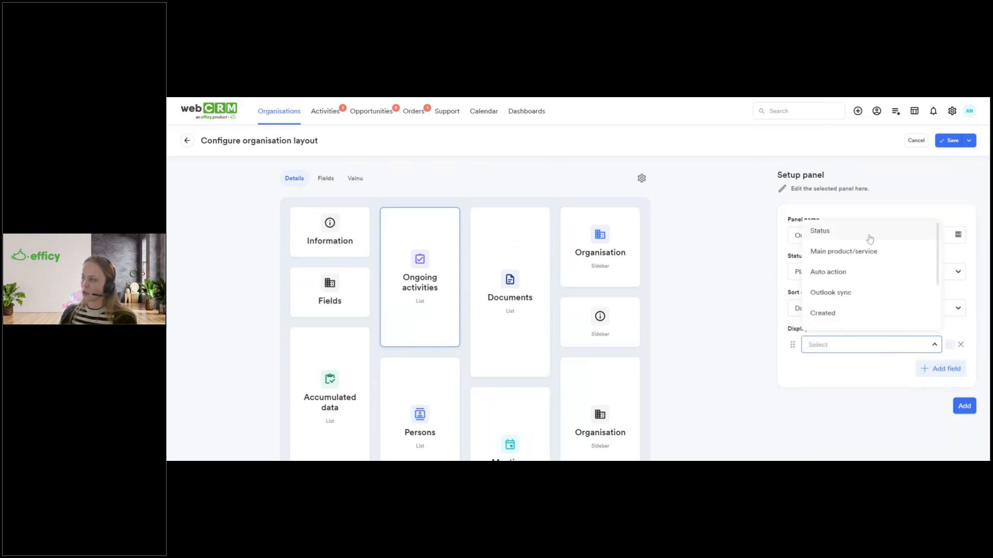
{"action": "scroll", "coordinate": [864, 258], "scroll_direction": "down", "scroll_amount": 2}
{"action": "scroll", "coordinate": [853, 258], "scroll_direction": "up", "scroll_amount": 2}
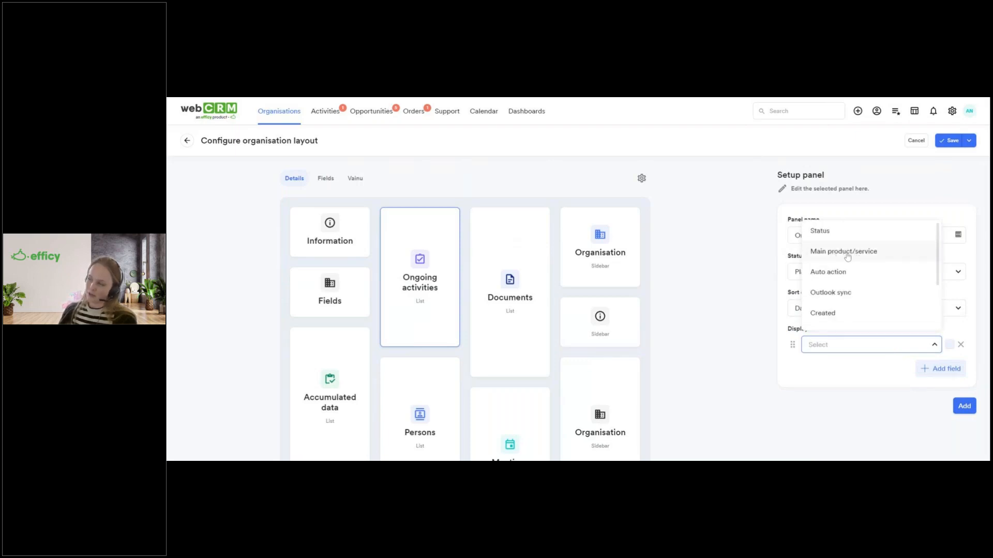
{"action": "left_click", "coordinate": [846, 254]}
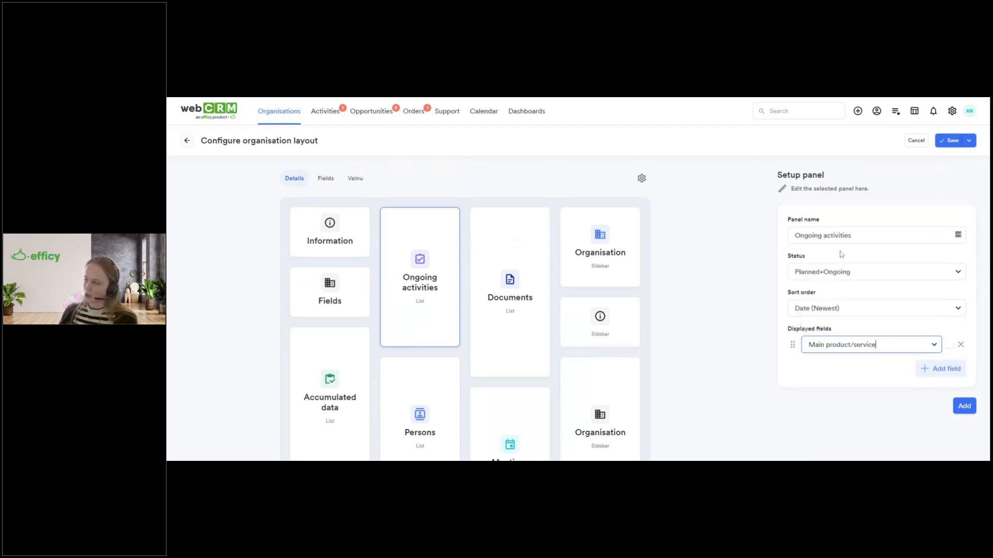
{"action": "left_click", "coordinate": [962, 406]}
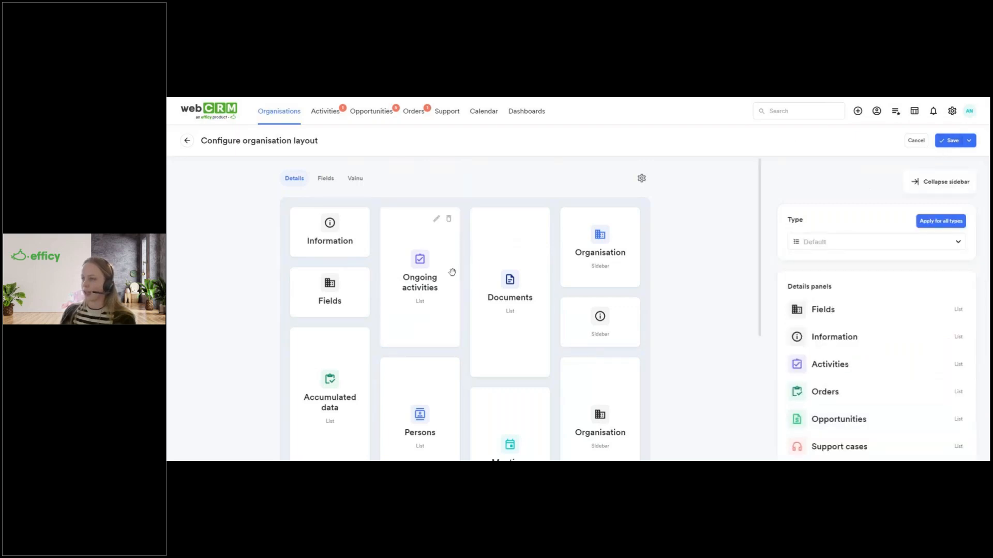
{"action": "left_click", "coordinate": [952, 141]}
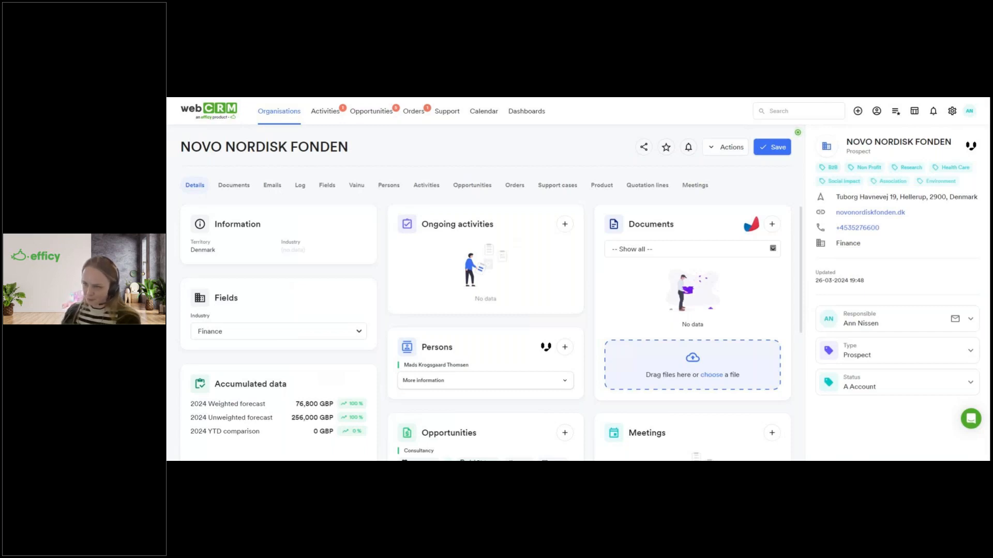
Step: Reopen the organisation's layout setup and view the settings of the Ongoing activities and Persons panels
{"action": "left_click", "coordinate": [731, 148]}
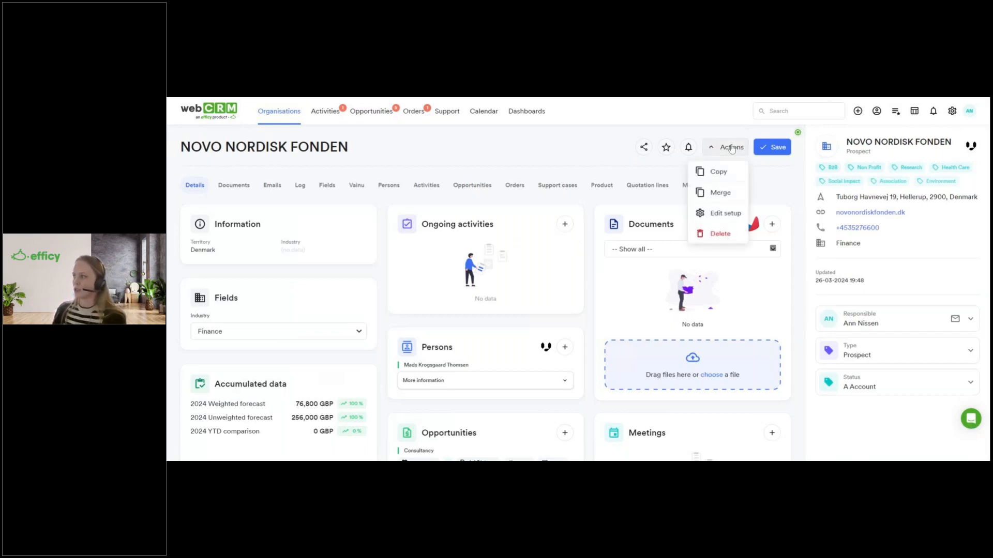
{"action": "left_click", "coordinate": [726, 214]}
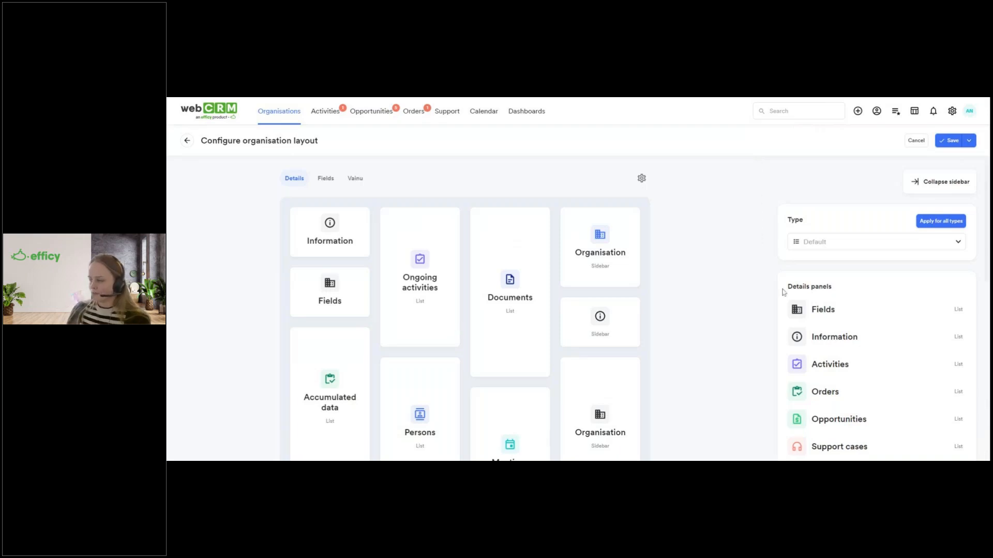
{"action": "left_click", "coordinate": [435, 221]}
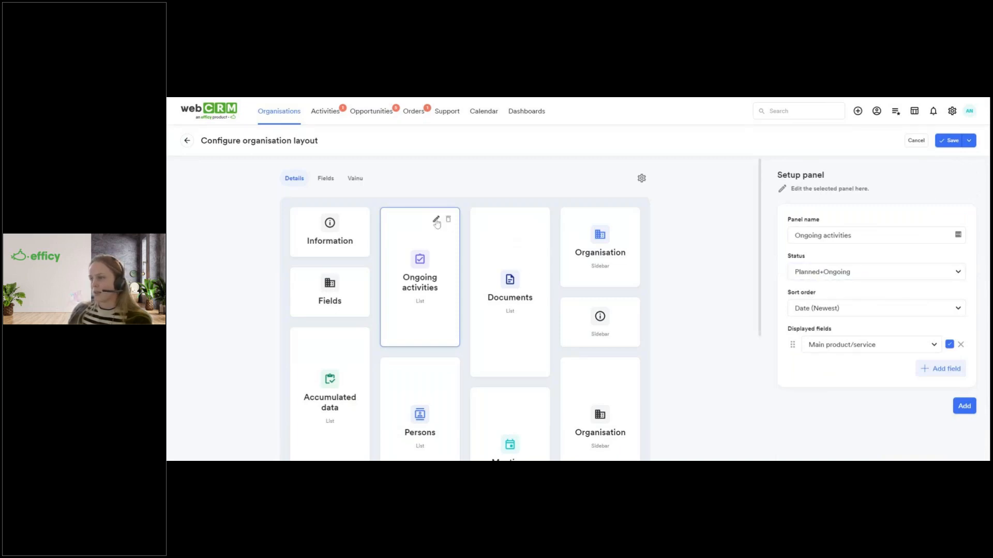
{"action": "scroll", "coordinate": [423, 347], "scroll_direction": "down", "scroll_amount": 2}
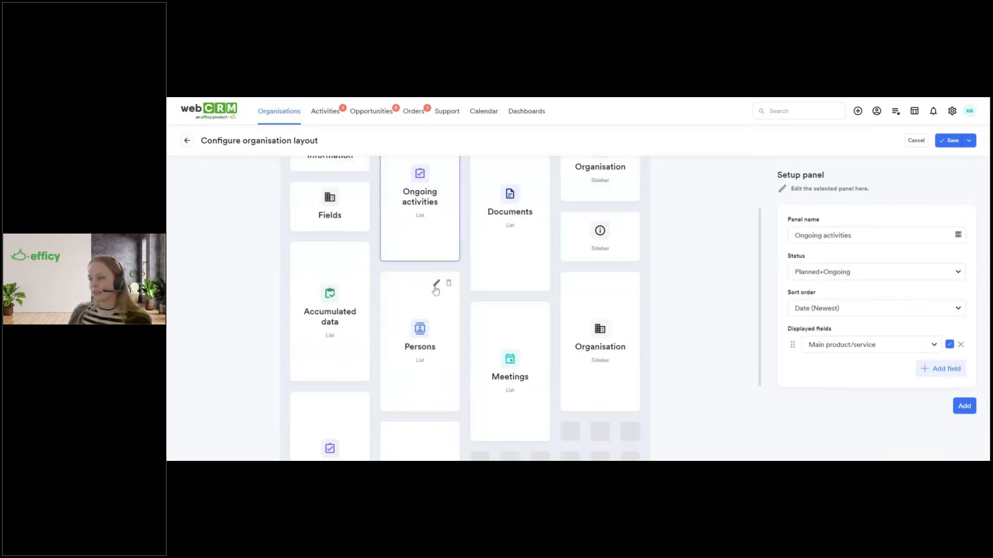
{"action": "left_click", "coordinate": [435, 286]}
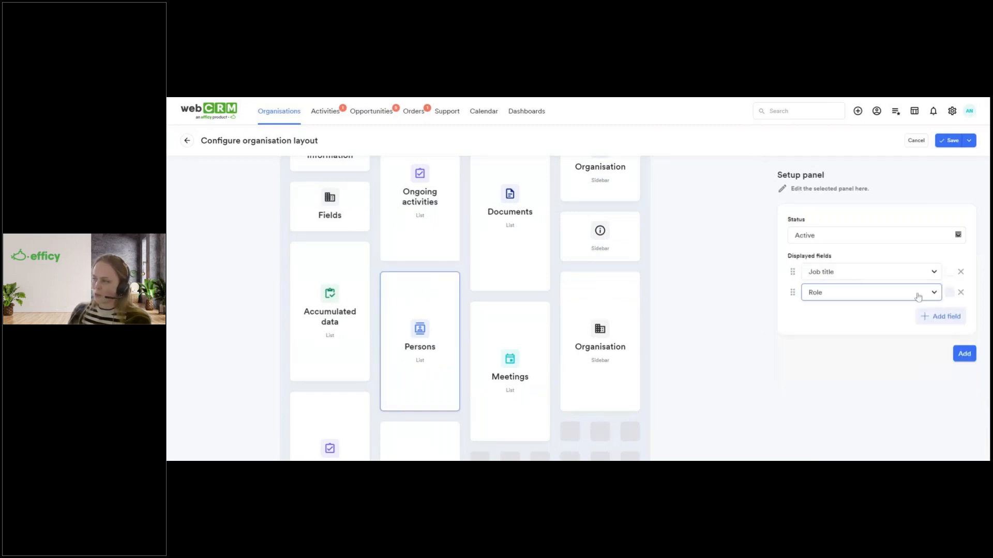
Step: View the Persons panel's status options, enable the checkbox beside the Job title field and apply the panel's settings
{"action": "left_click", "coordinate": [817, 242]}
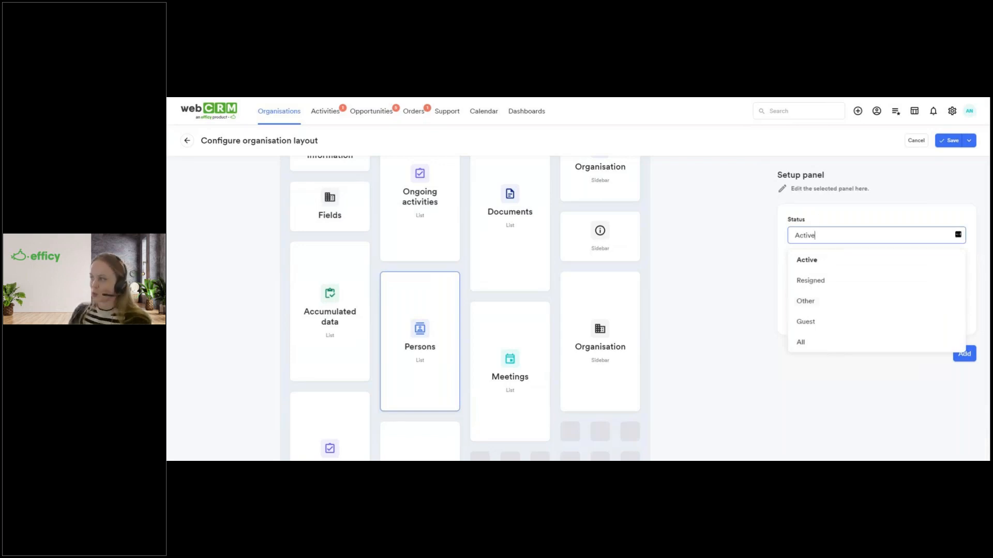
{"action": "left_click", "coordinate": [830, 225]}
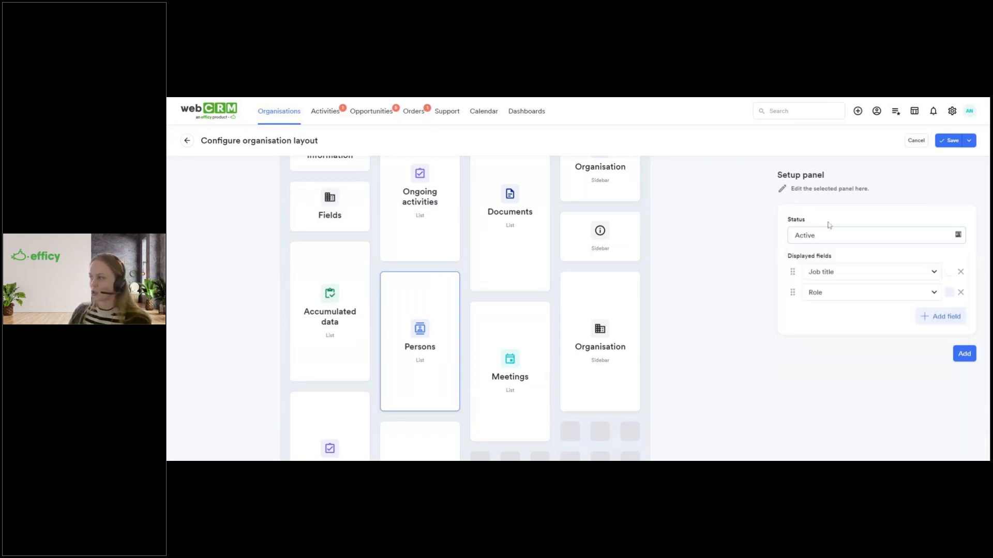
{"action": "left_click", "coordinate": [949, 272]}
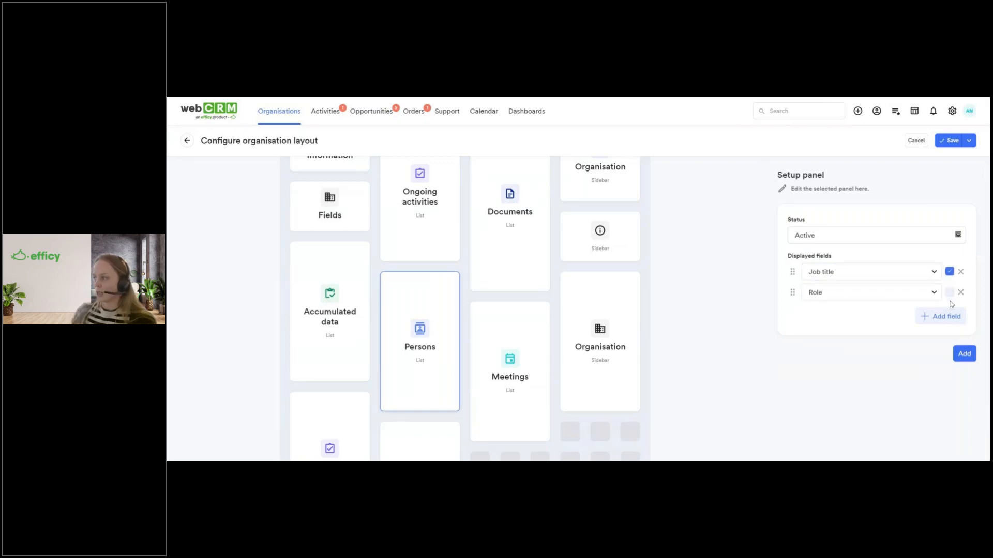
{"action": "scroll", "coordinate": [439, 333], "scroll_direction": "down", "scroll_amount": 3}
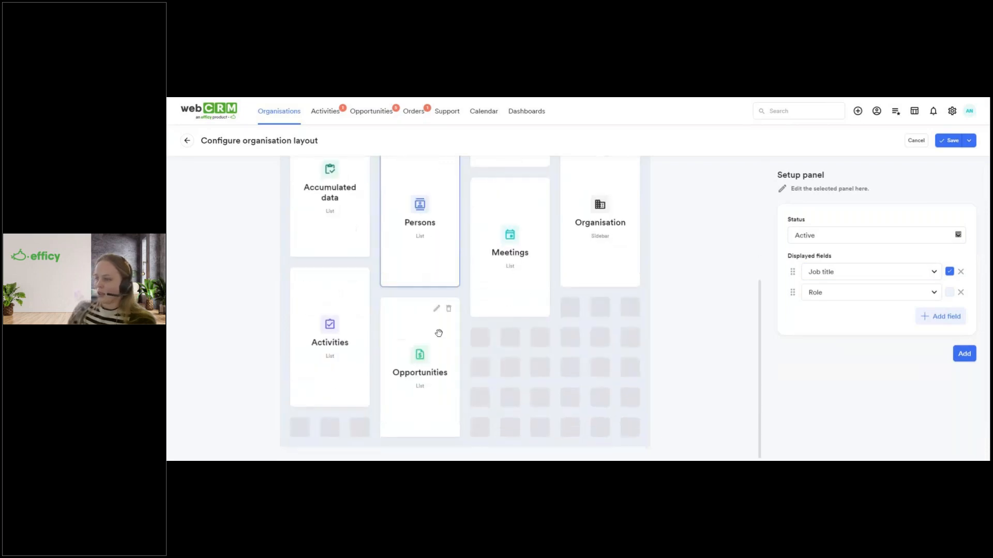
{"action": "scroll", "coordinate": [439, 335], "scroll_direction": "up", "scroll_amount": 5}
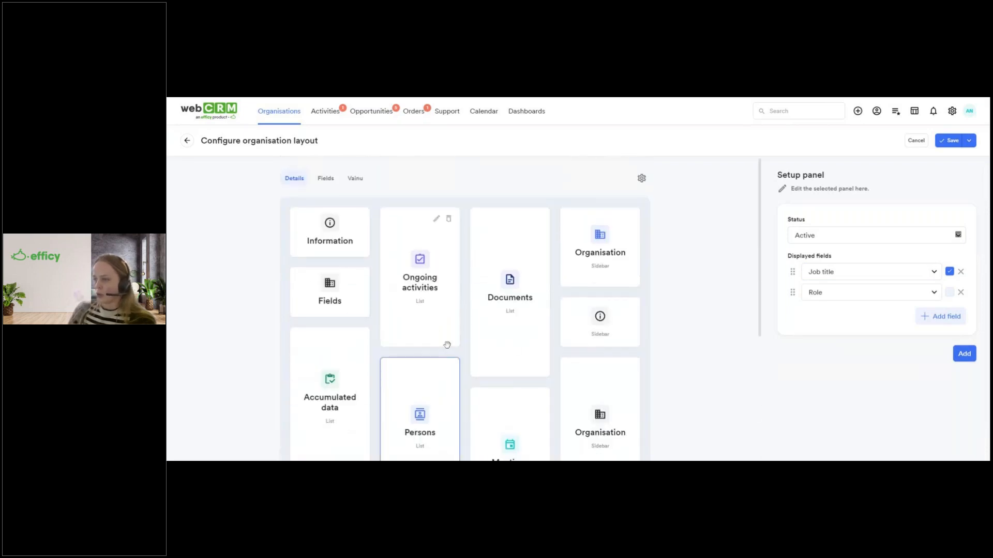
{"action": "left_click", "coordinate": [962, 357]}
Step: Place an Orders panel below the Meetings panel and remove it again
{"action": "scroll", "coordinate": [362, 343], "scroll_direction": "down", "scroll_amount": 5}
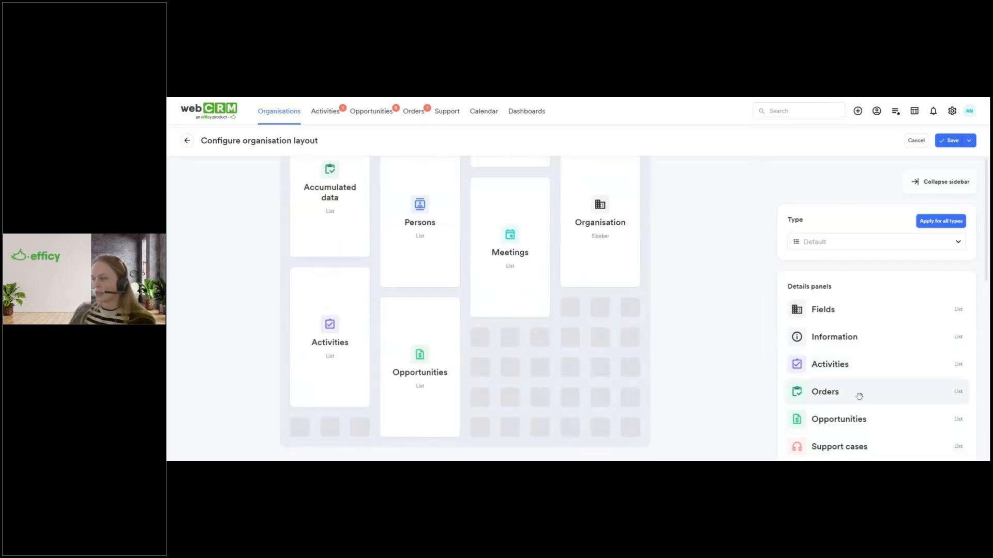
{"action": "left_click_drag", "start_coordinate": [844, 394], "coordinate": [536, 365]}
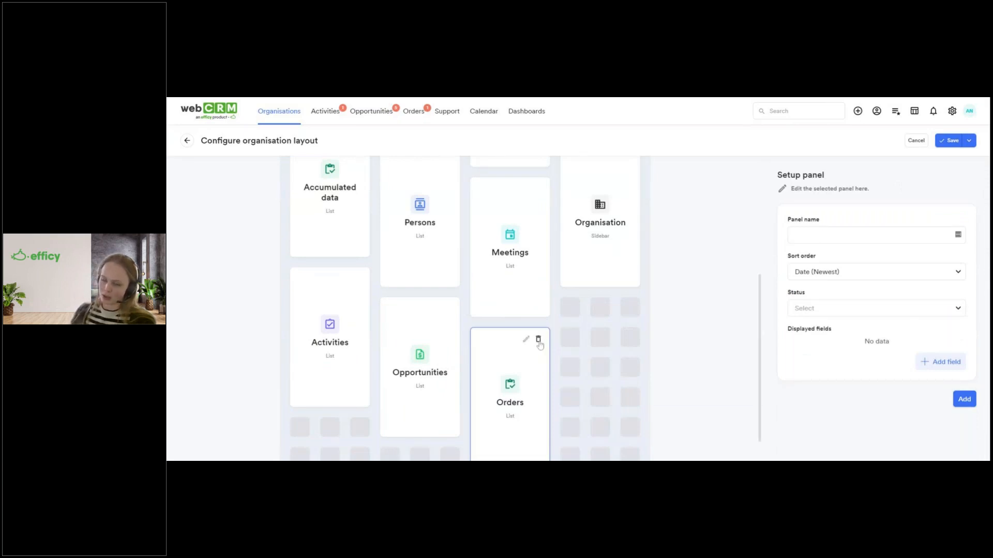
{"action": "left_click", "coordinate": [538, 342]}
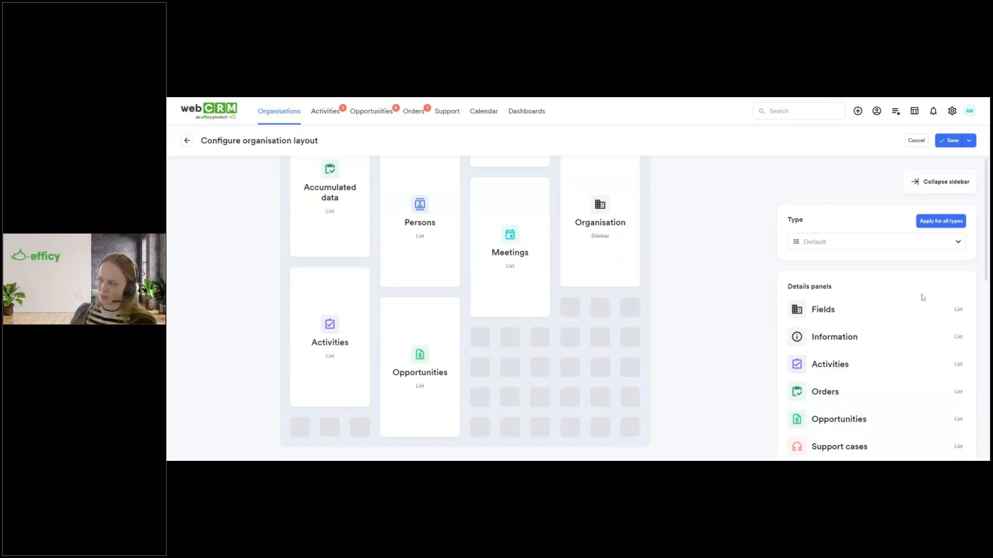
Step: Examine which details panels and sidebar panels are available for the organisation layout
{"action": "scroll", "coordinate": [913, 288], "scroll_direction": "down", "scroll_amount": 2}
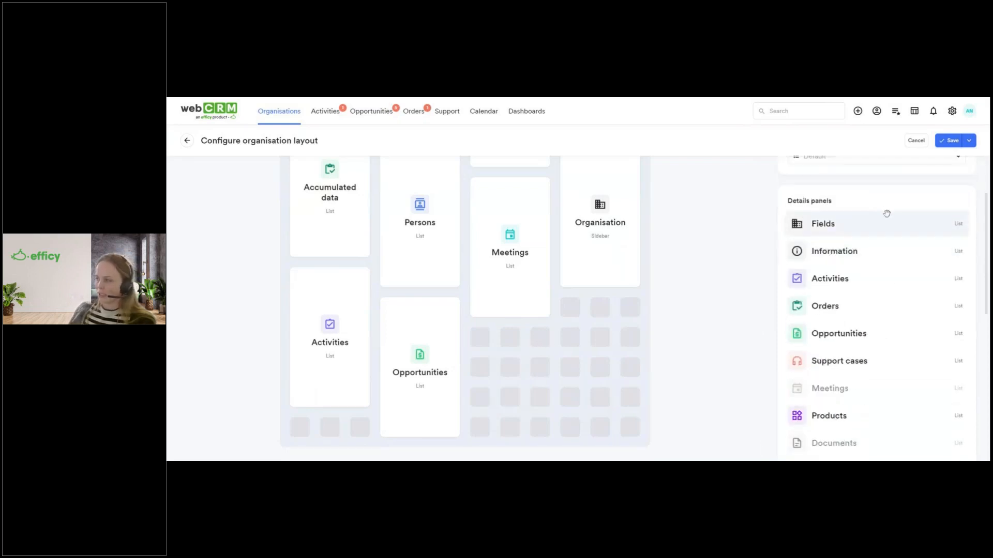
{"action": "scroll", "coordinate": [920, 212], "scroll_direction": "down", "scroll_amount": 6}
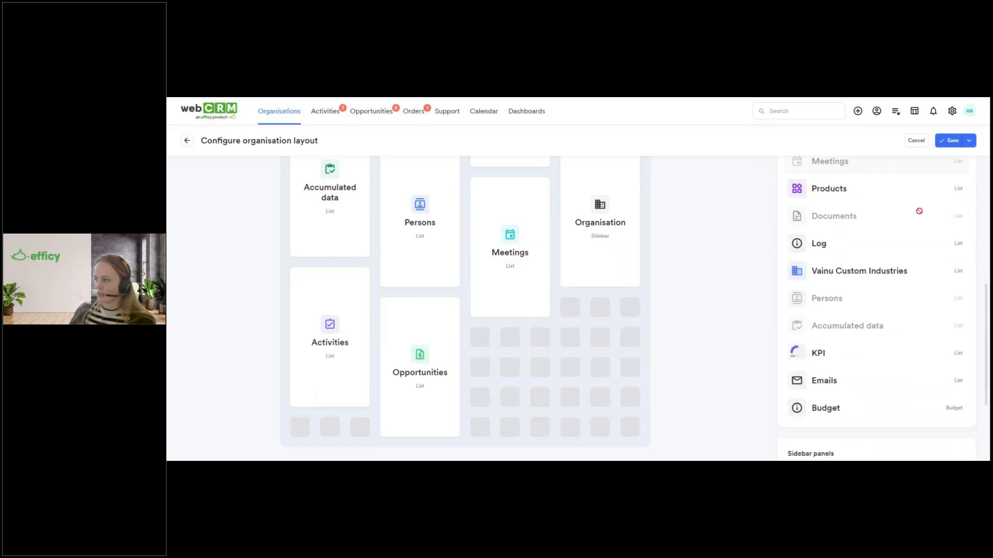
{"action": "scroll", "coordinate": [903, 253], "scroll_direction": "down", "scroll_amount": 2}
{"action": "scroll", "coordinate": [851, 246], "scroll_direction": "up", "scroll_amount": 1}
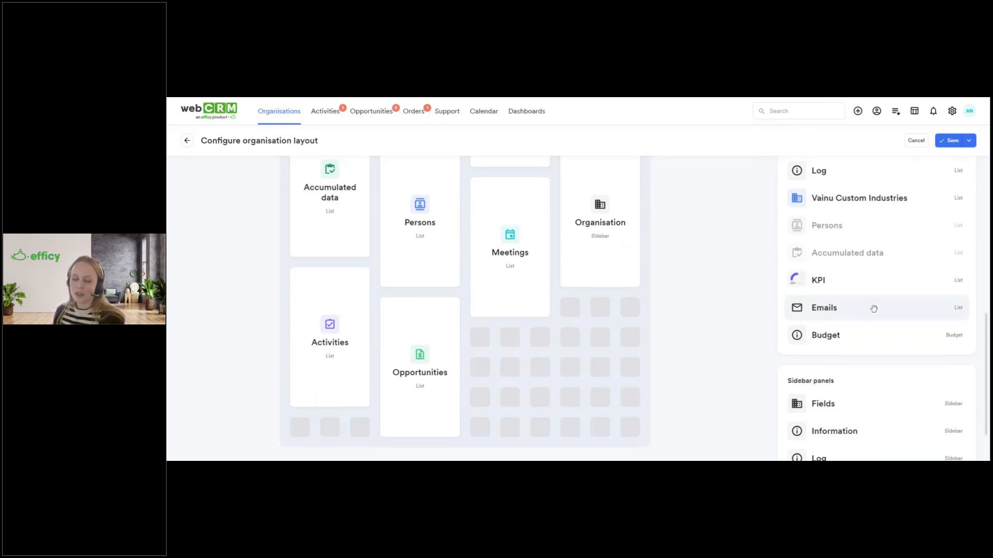
{"action": "scroll", "coordinate": [874, 309], "scroll_direction": "down", "scroll_amount": 1}
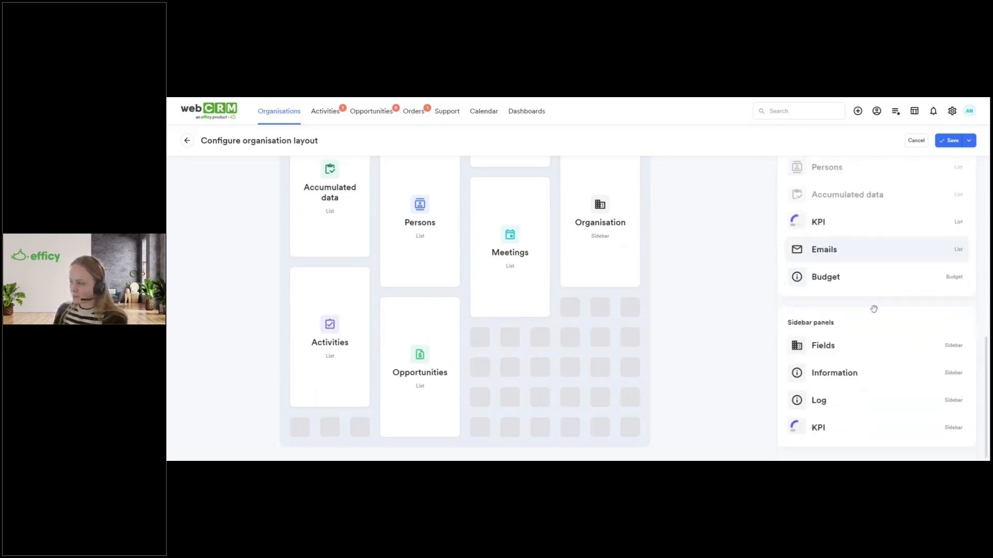
{"action": "left_click_drag", "start_coordinate": [841, 327], "coordinate": [786, 326]}
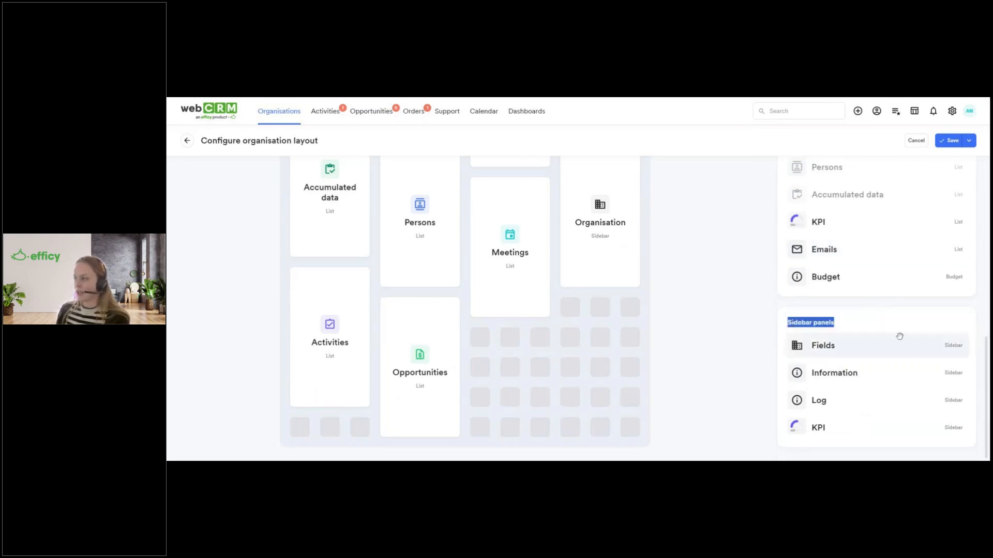
{"action": "scroll", "coordinate": [405, 262], "scroll_direction": "up", "scroll_amount": 4}
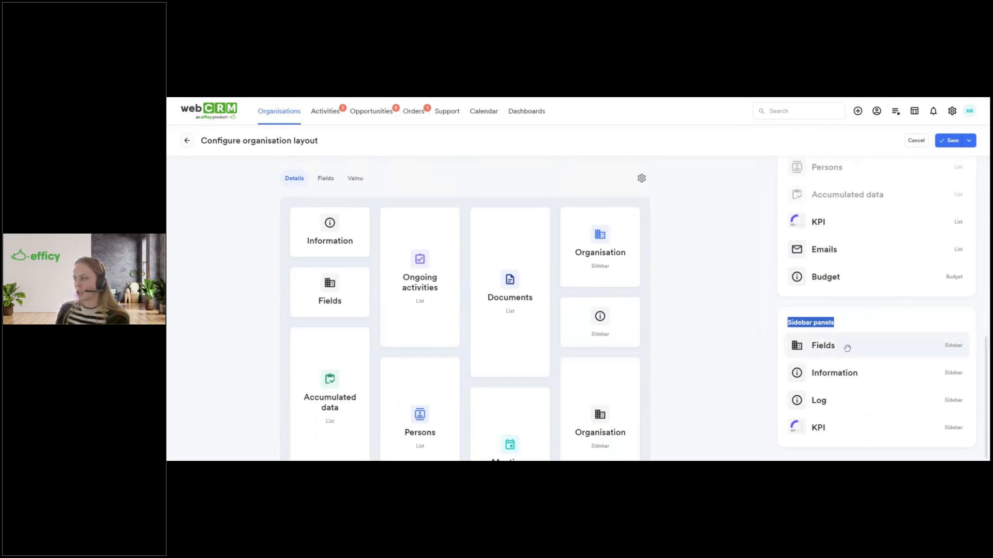
{"action": "left_click_drag", "start_coordinate": [870, 348], "coordinate": [915, 351]}
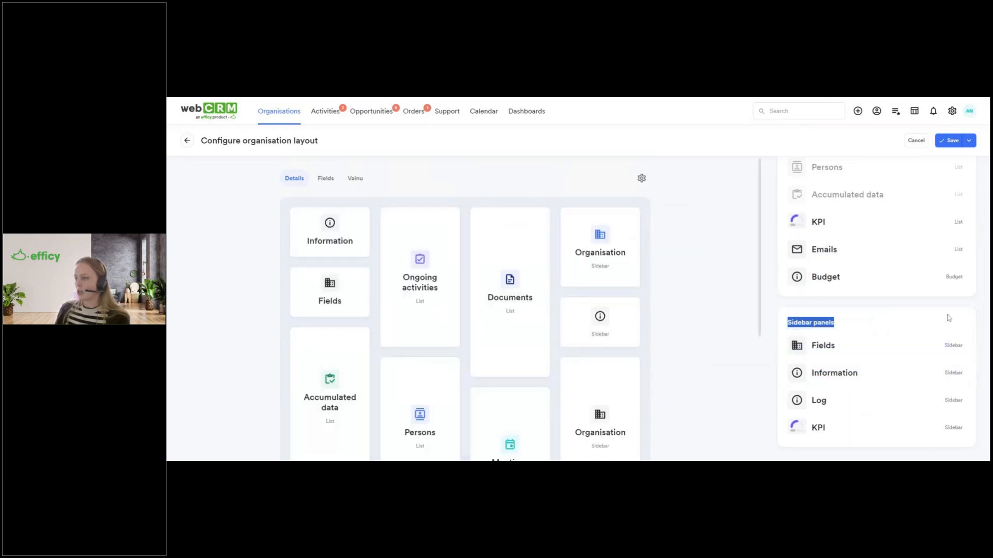
{"action": "mouse_move", "coordinate": [833, 253]}
{"action": "left_mouse_down"}
{"action": "mouse_move", "coordinate": [391, 258]}
{"action": "mouse_move", "coordinate": [380, 237]}
{"action": "mouse_move", "coordinate": [839, 247]}
{"action": "left_mouse_up"}
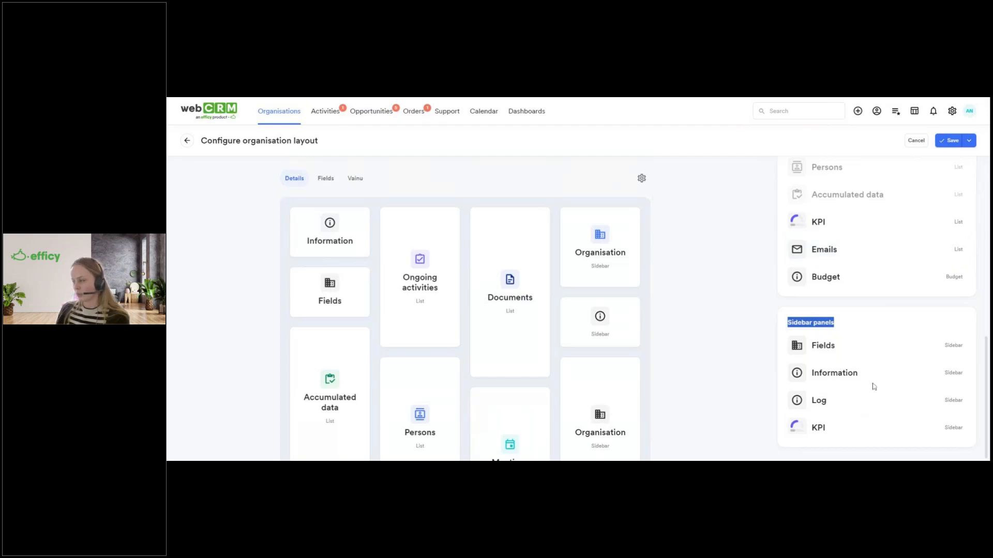
{"action": "scroll", "coordinate": [874, 389], "scroll_direction": "up", "scroll_amount": 10}
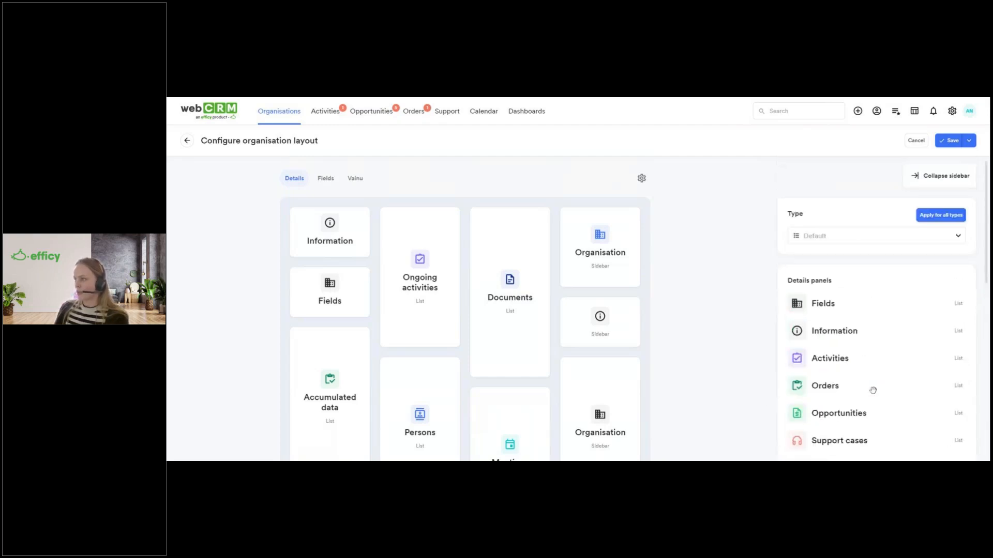
Step: Save the organisation layout and reopen the layout setup from the organisation's Fields page
{"action": "left_click", "coordinate": [949, 148]}
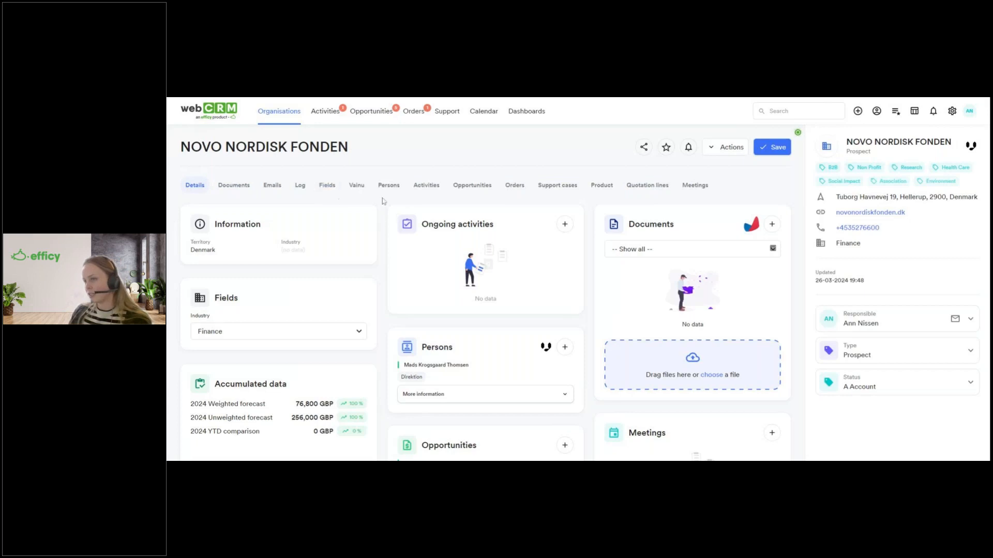
{"action": "left_click", "coordinate": [327, 185]}
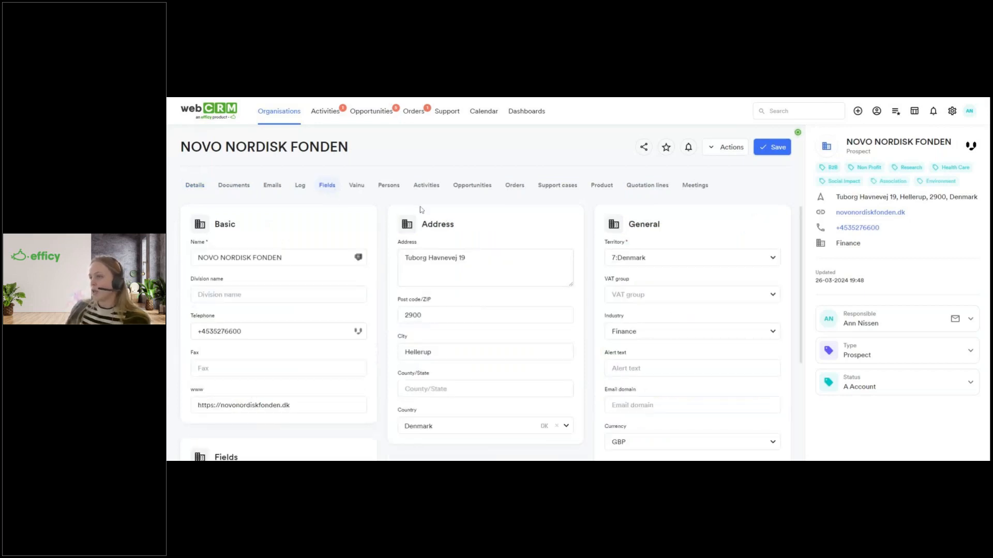
{"action": "left_click", "coordinate": [722, 151]}
{"action": "left_click", "coordinate": [739, 214]}
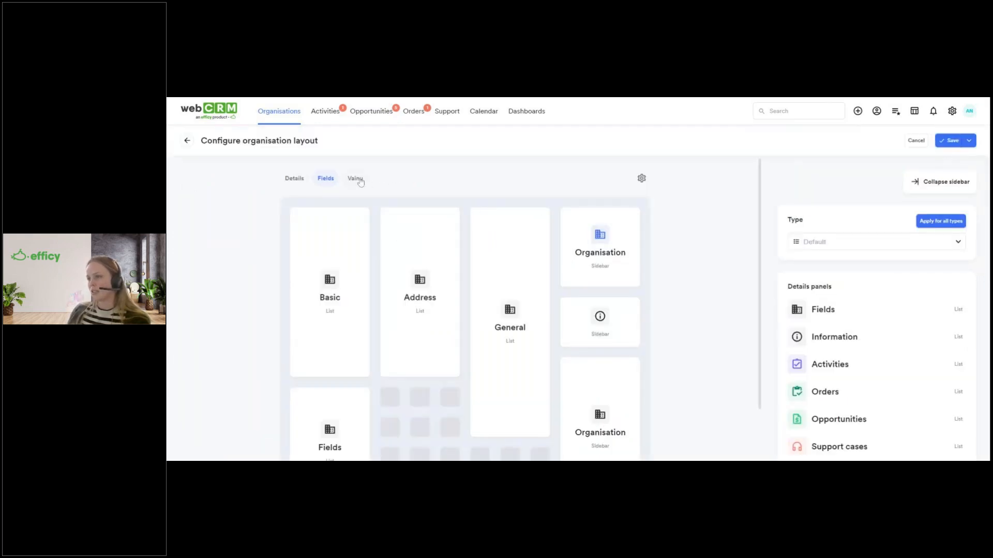
Step: Compare the Details and Fields page layouts and view which fields the Address panel displays
{"action": "left_click", "coordinate": [293, 179]}
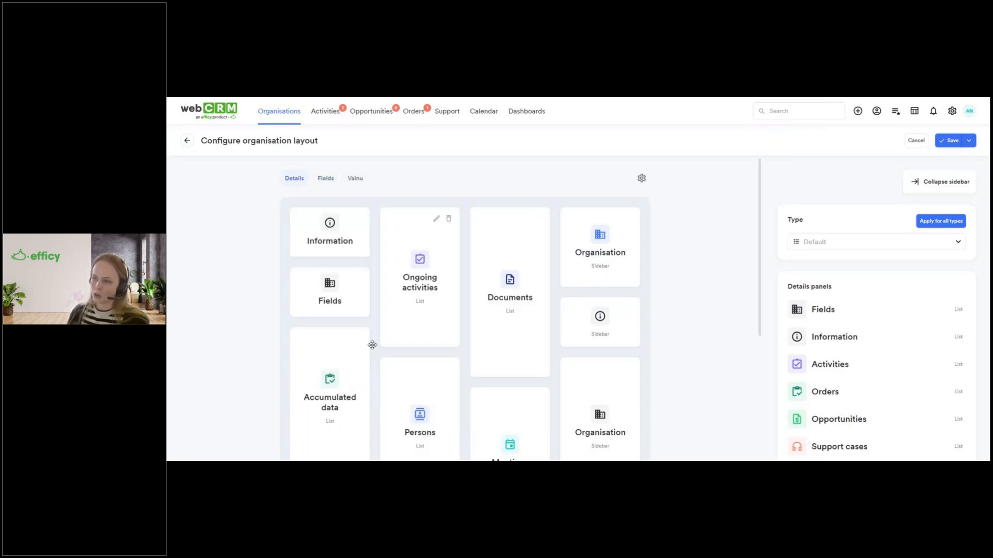
{"action": "left_click", "coordinate": [326, 178]}
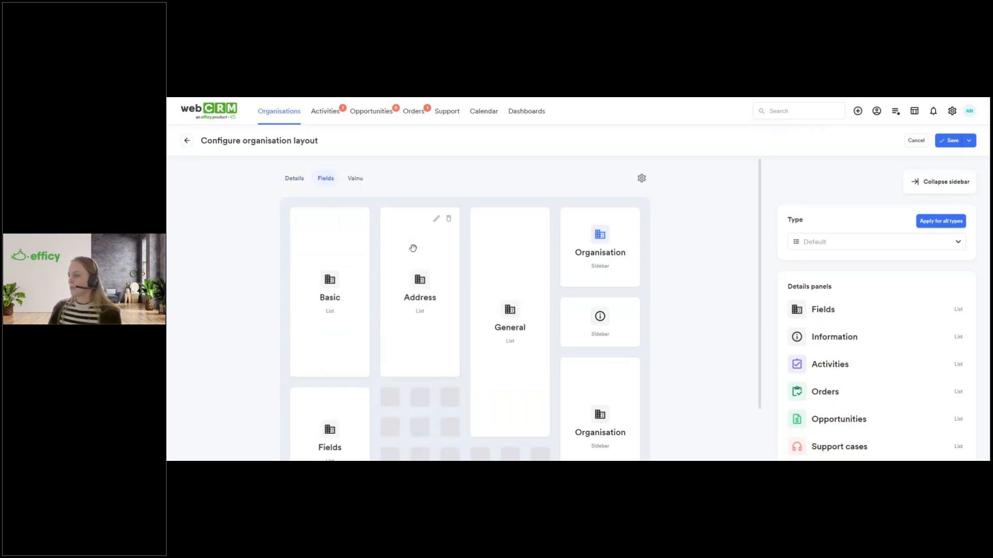
{"action": "scroll", "coordinate": [414, 248], "scroll_direction": "down", "scroll_amount": 1}
{"action": "scroll", "coordinate": [419, 254], "scroll_direction": "up", "scroll_amount": 1}
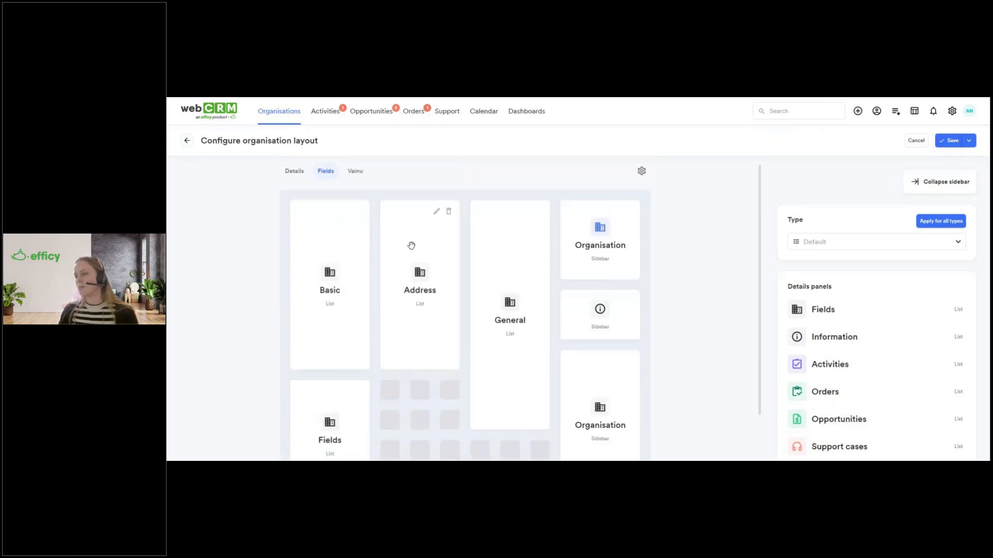
{"action": "left_click", "coordinate": [434, 219]}
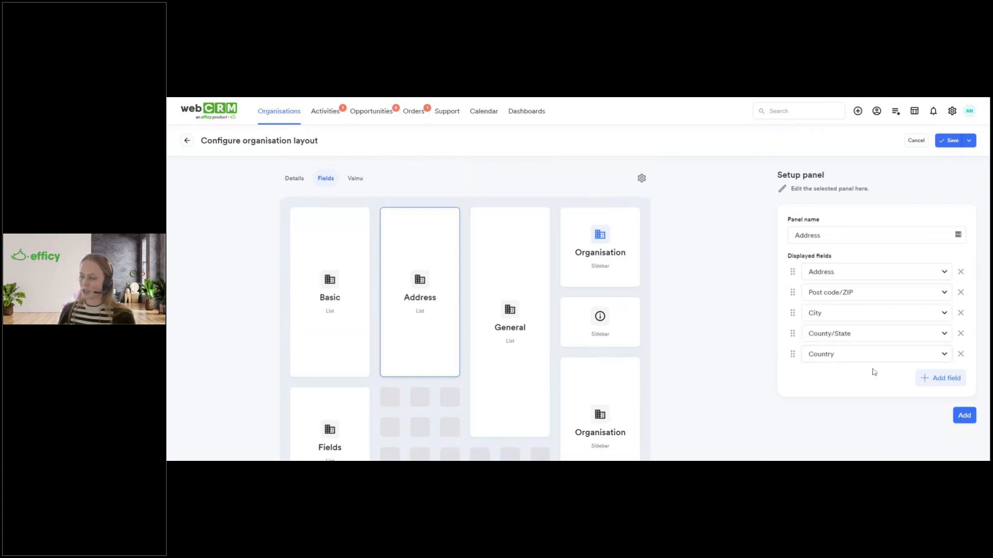
{"action": "left_click", "coordinate": [962, 416]}
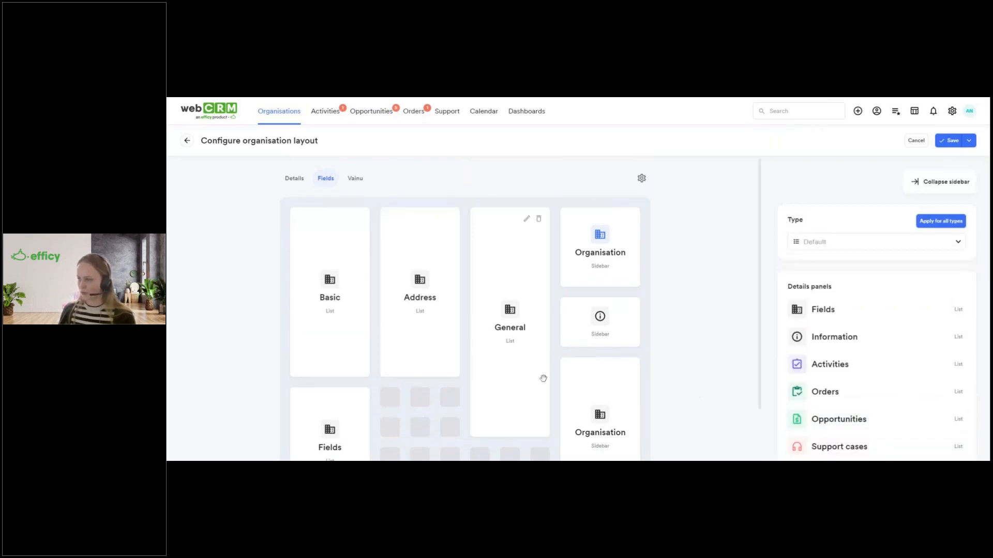
Step: Add a Fields panel below the Address panel with Delivery address as its first displayed field
{"action": "scroll", "coordinate": [913, 306], "scroll_direction": "down", "scroll_amount": 1}
{"action": "left_click_drag", "start_coordinate": [832, 228], "coordinate": [414, 409]}
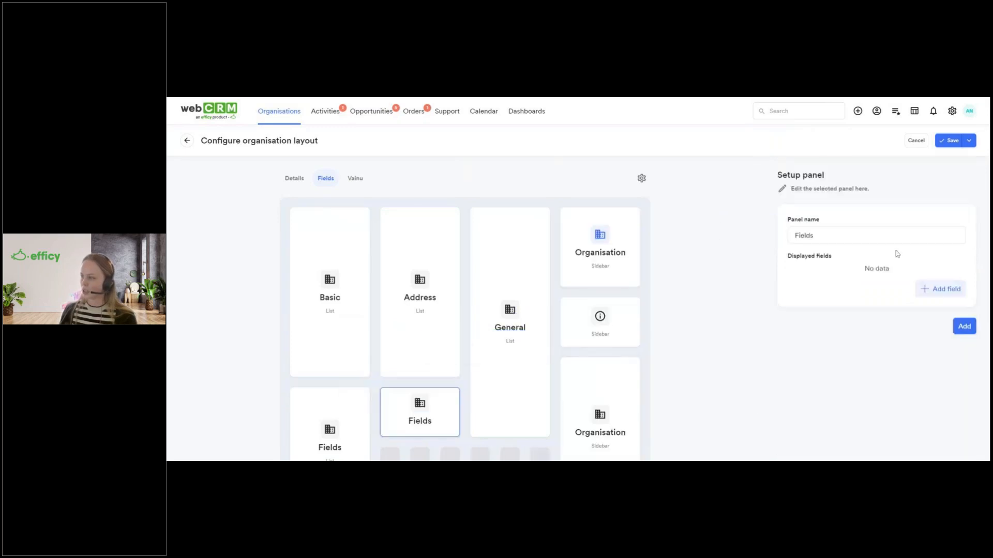
{"action": "left_click", "coordinate": [945, 289]}
{"action": "left_click", "coordinate": [848, 272]}
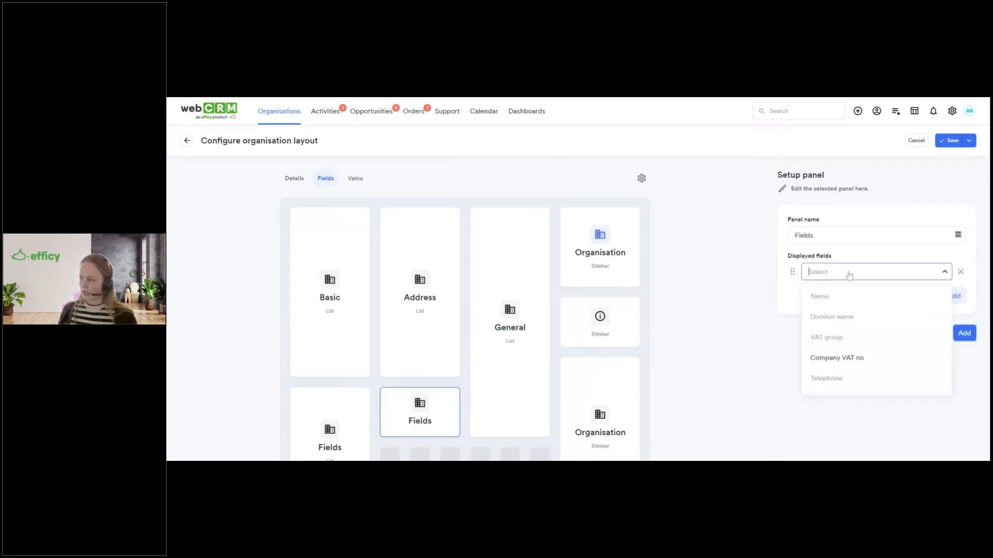
{"action": "type", "text": "del"}
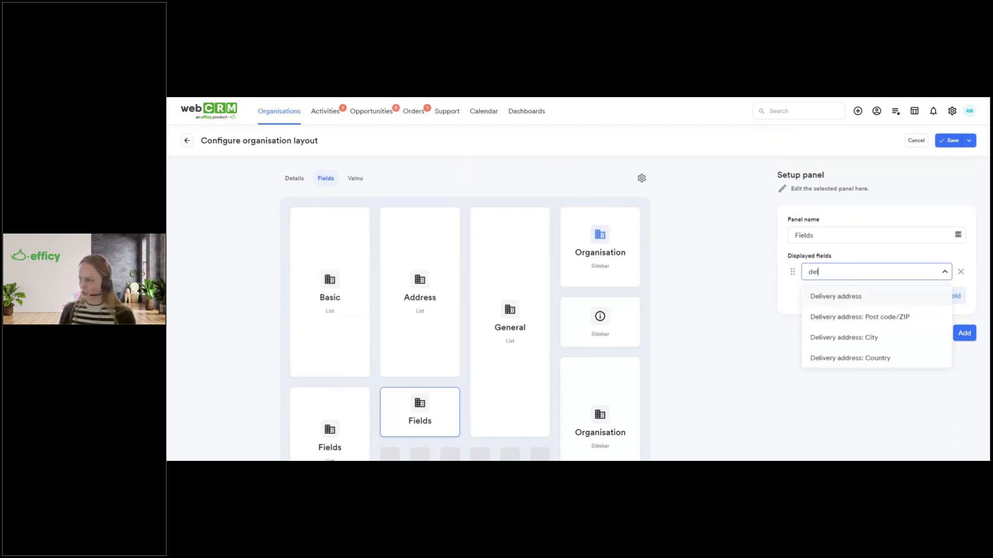
{"action": "left_click", "coordinate": [851, 297]}
Step: Add the delivery address Post code/ZIP, City and Country as further displayed fields of the new panel
{"action": "left_click", "coordinate": [938, 295]}
{"action": "left_click", "coordinate": [854, 293]}
{"action": "type", "text": "deli"}
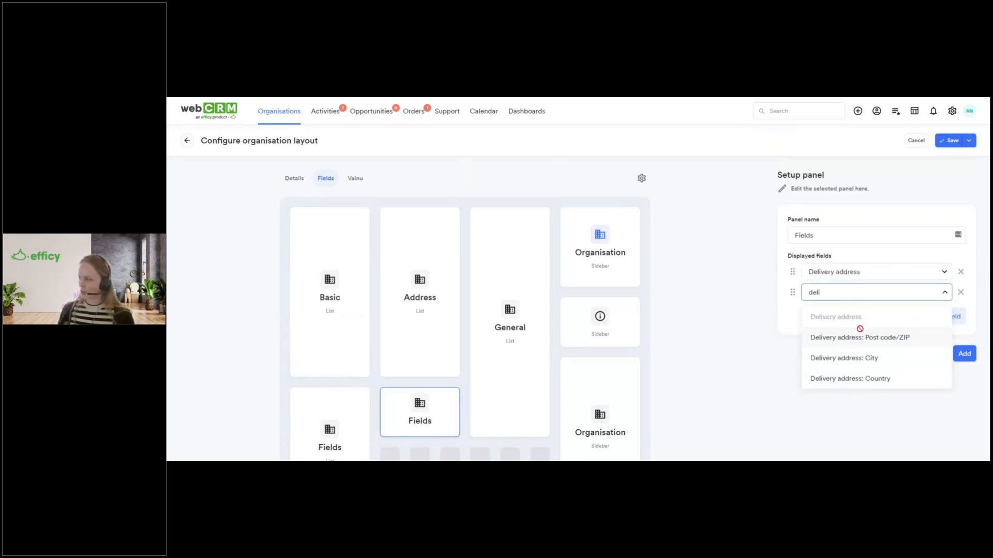
{"action": "left_click", "coordinate": [860, 331]}
{"action": "left_click", "coordinate": [945, 322]}
{"action": "left_click", "coordinate": [863, 317]}
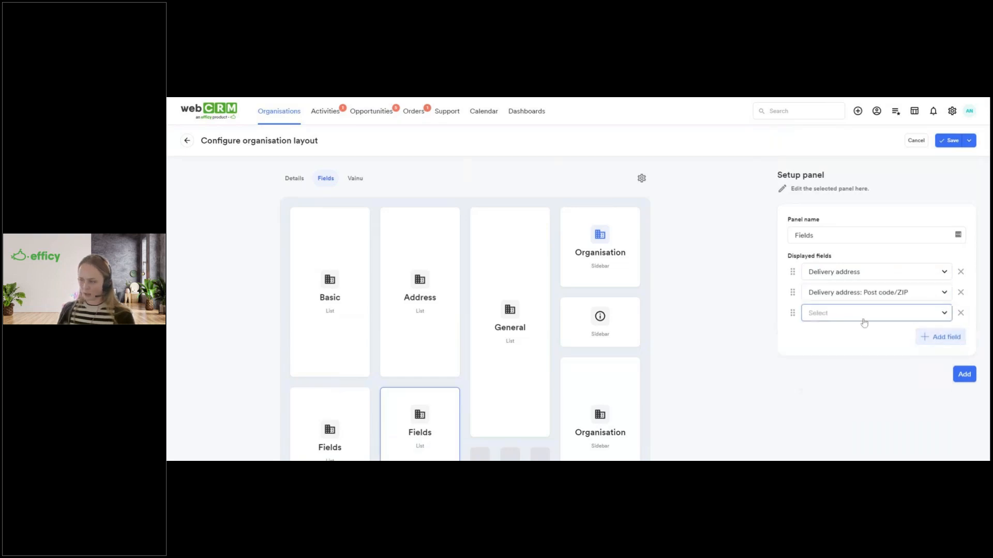
{"action": "type", "text": "deli"}
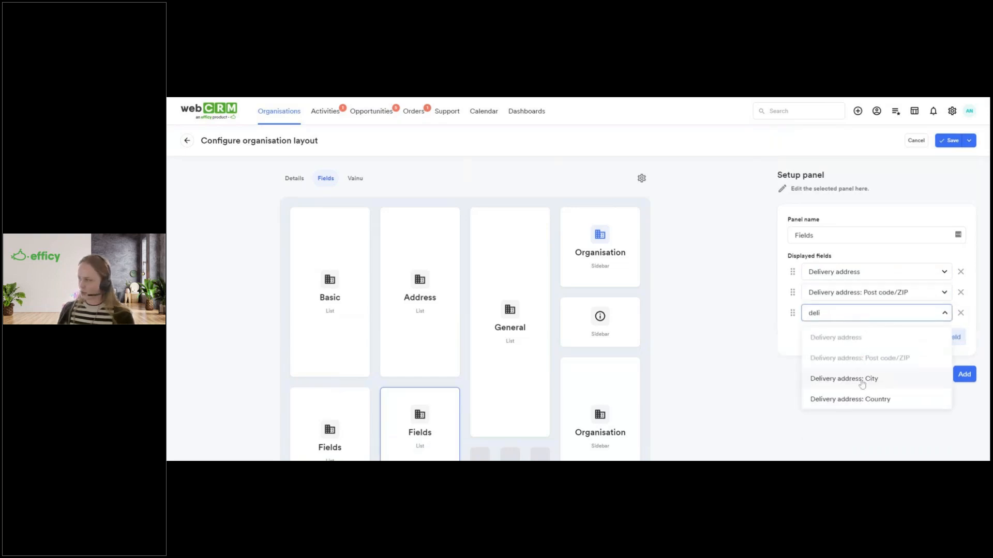
{"action": "left_click", "coordinate": [861, 382]}
{"action": "left_click", "coordinate": [931, 337]}
{"action": "left_click", "coordinate": [879, 334]}
{"action": "type", "text": "deli"}
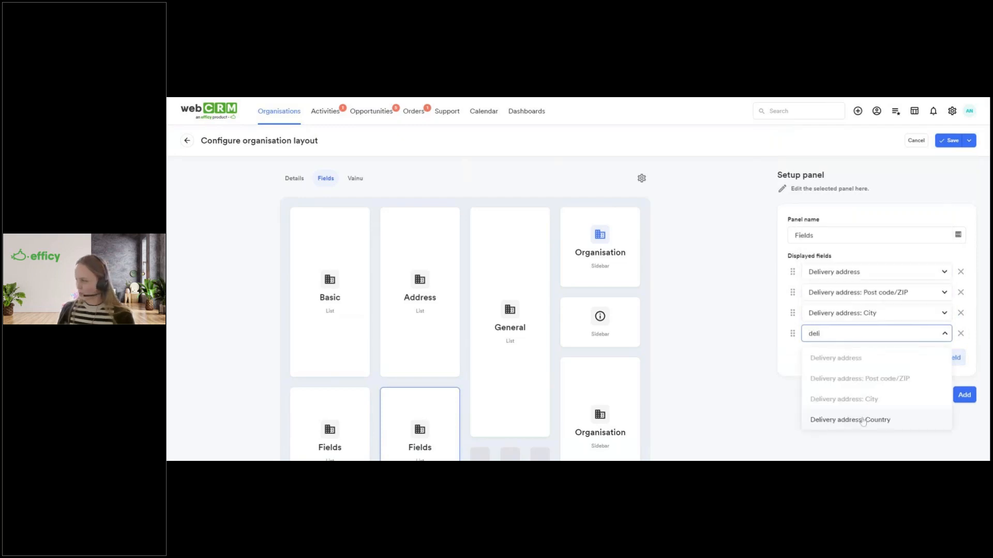
{"action": "left_click", "coordinate": [878, 417]}
Step: Rename the new Fields panel "Delivery address"
{"action": "double_click", "coordinate": [830, 233]}
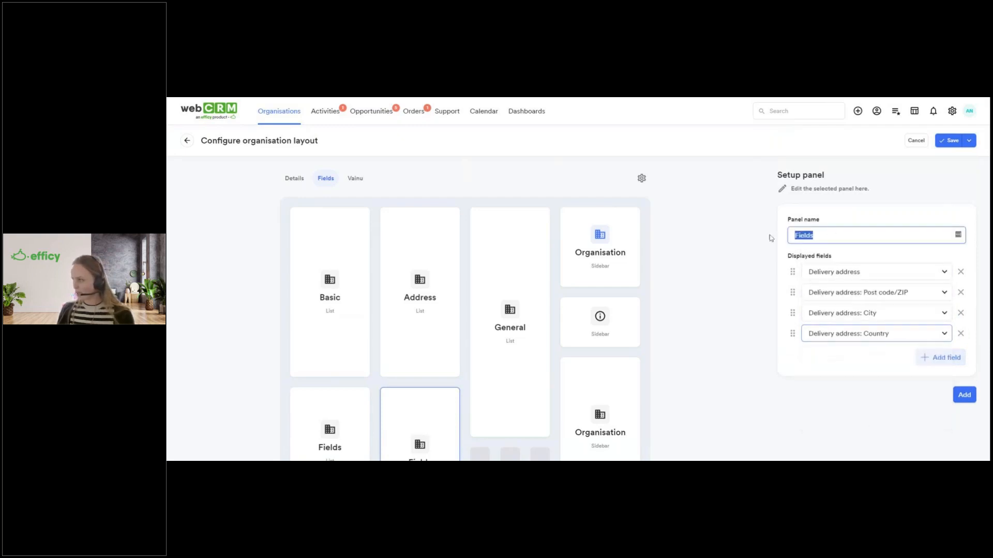
{"action": "type", "text": "Delivery a"}
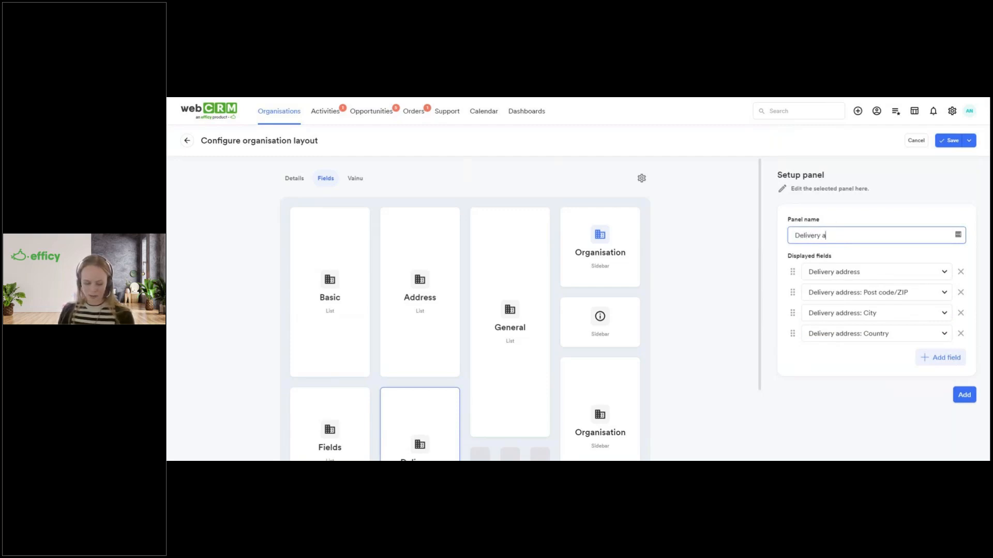
{"action": "type", "text": "ddress"}
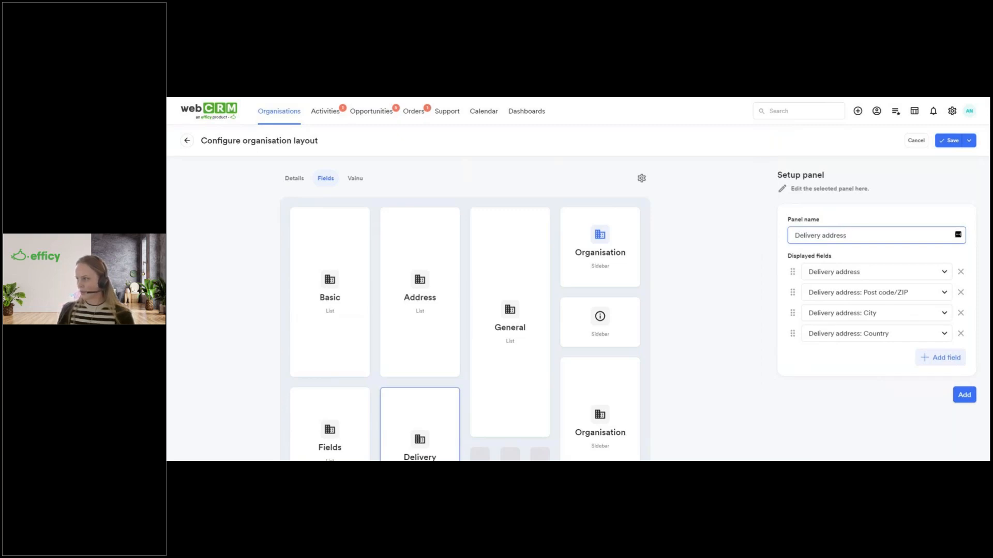
Step: Save the organisation layout with the Delivery address panel and check the panel on the organisation's Fields page
{"action": "key", "text": "ctrl+a"}
{"action": "left_click", "coordinate": [964, 394]}
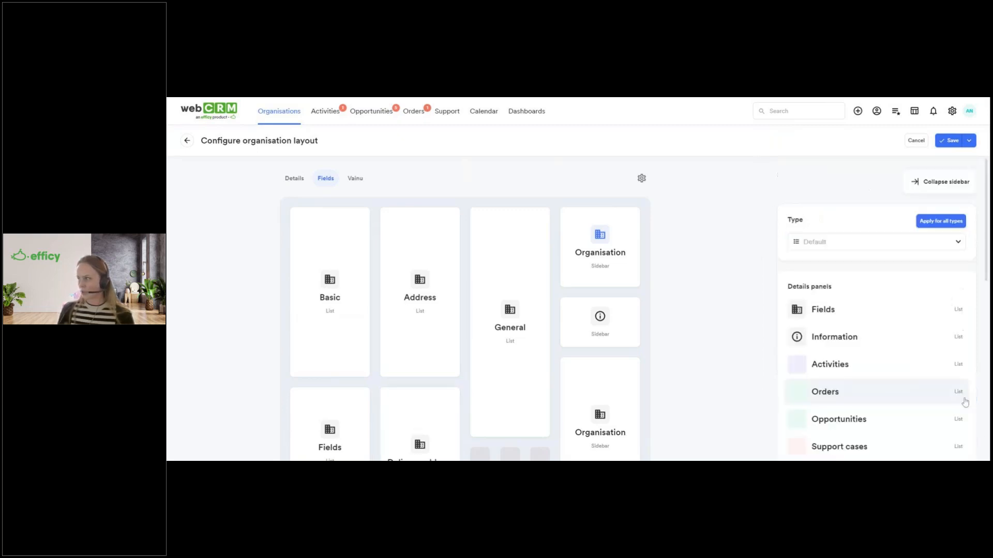
{"action": "left_click", "coordinate": [951, 143]}
{"action": "left_click", "coordinate": [187, 144]}
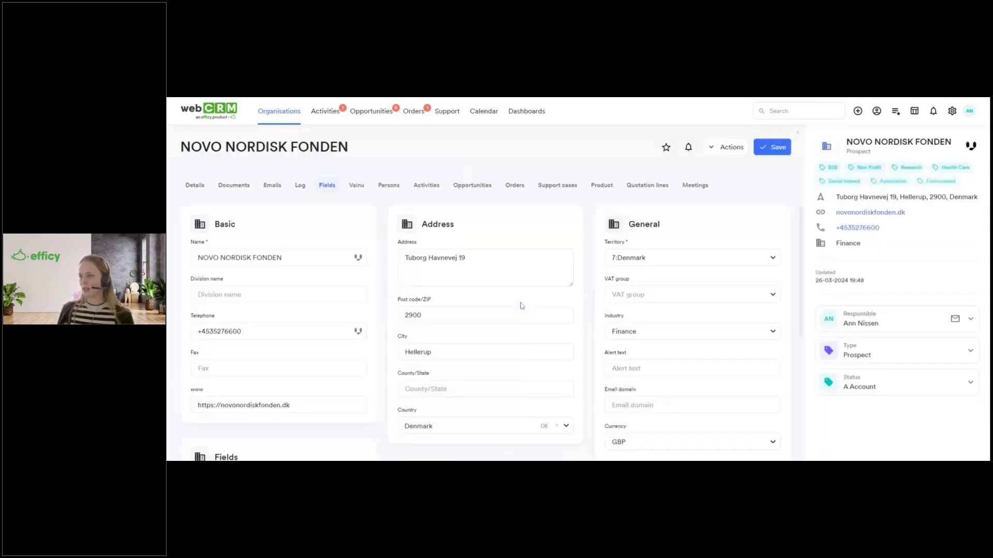
{"action": "scroll", "coordinate": [521, 304], "scroll_direction": "down", "scroll_amount": 4}
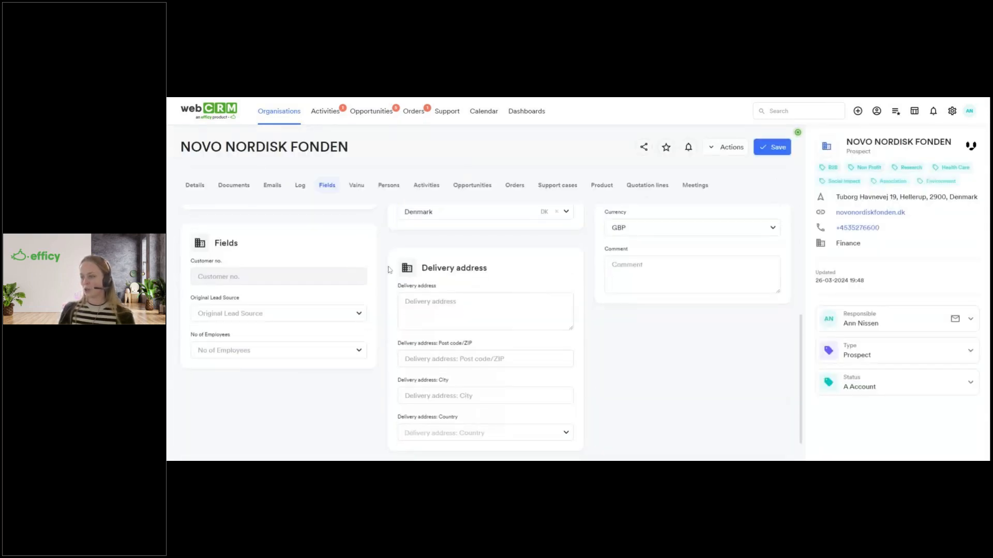
{"action": "scroll", "coordinate": [485, 310], "scroll_direction": "down", "scroll_amount": 1}
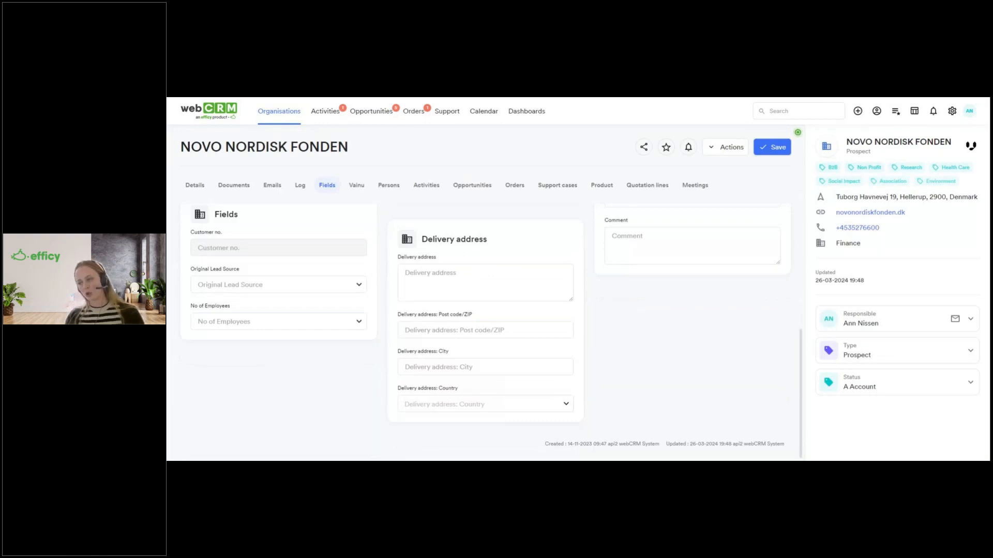
{"action": "scroll", "coordinate": [738, 213], "scroll_direction": "up", "scroll_amount": 6}
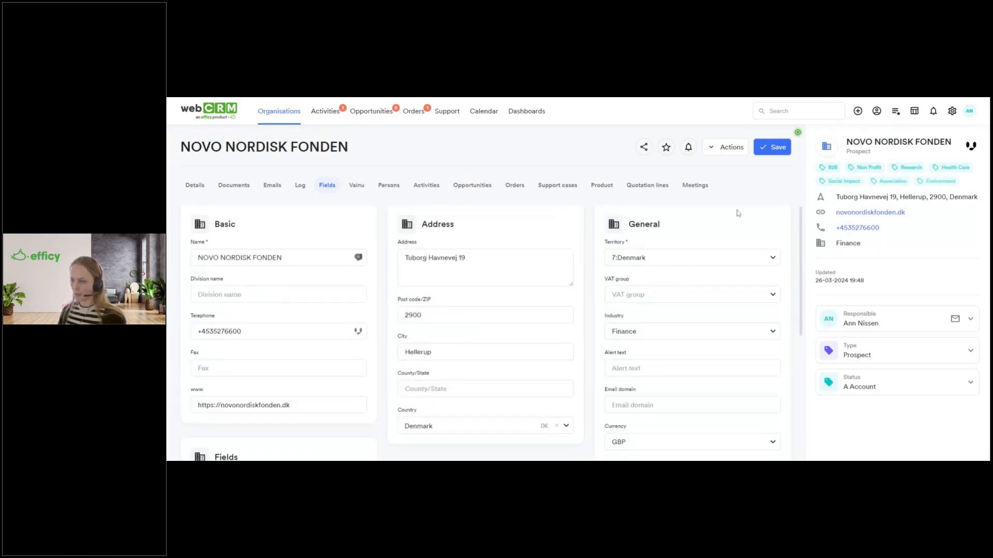
Step: Reopen the organisation layout configuration and look through the available details panels and the Fields page layout
{"action": "left_click", "coordinate": [726, 150]}
{"action": "left_click", "coordinate": [720, 216]}
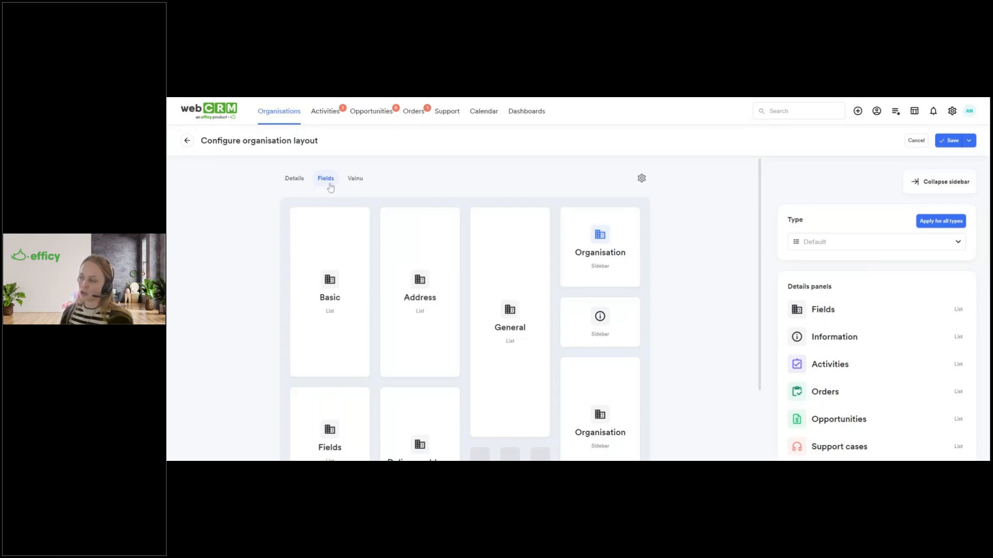
{"action": "scroll", "coordinate": [911, 275], "scroll_direction": "down", "scroll_amount": 2}
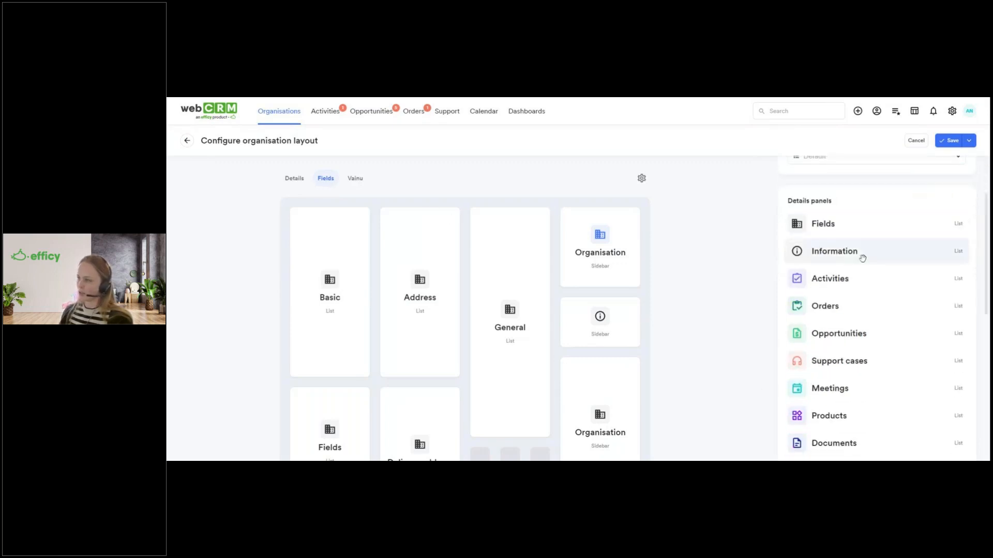
{"action": "scroll", "coordinate": [874, 279], "scroll_direction": "down", "scroll_amount": 3}
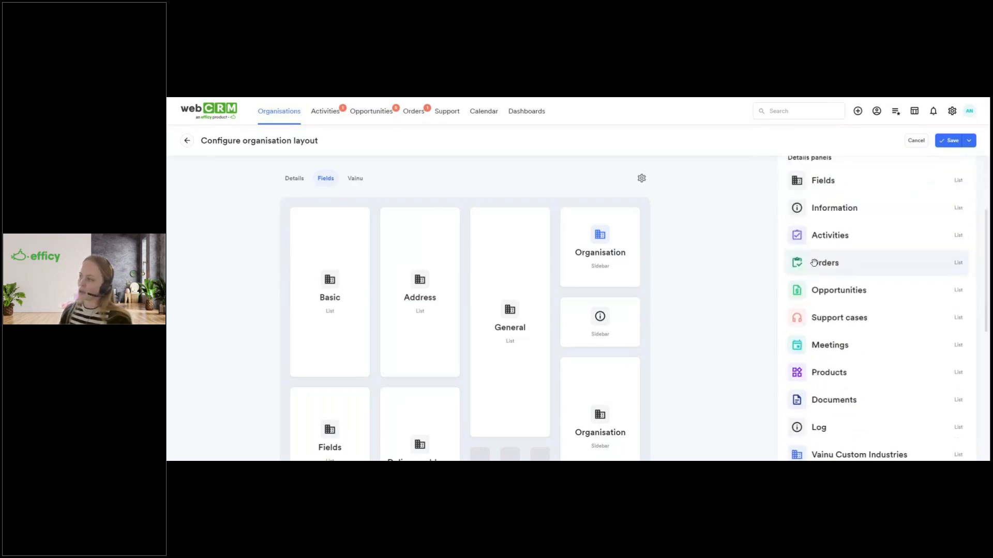
{"action": "scroll", "coordinate": [403, 266], "scroll_direction": "down", "scroll_amount": 2}
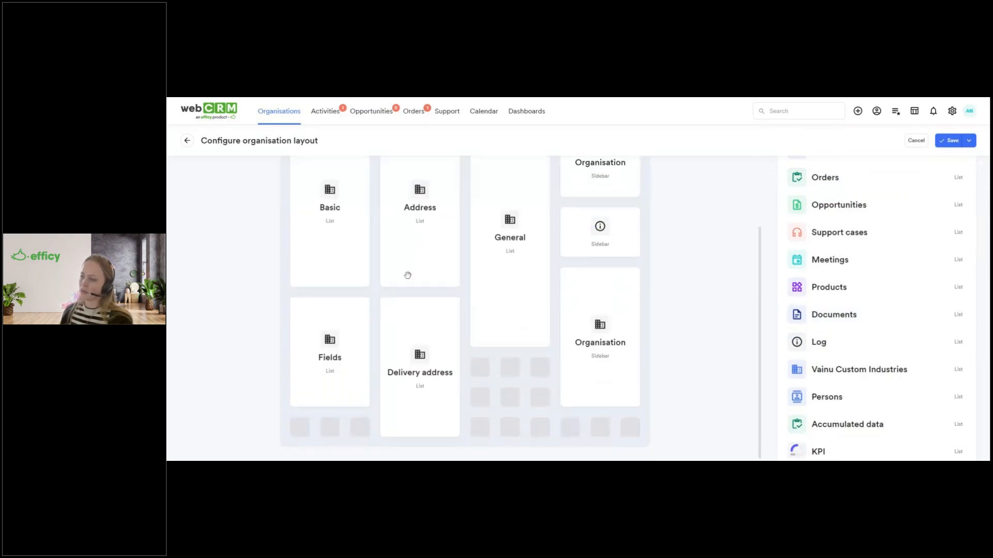
{"action": "scroll", "coordinate": [408, 279], "scroll_direction": "up", "scroll_amount": 2}
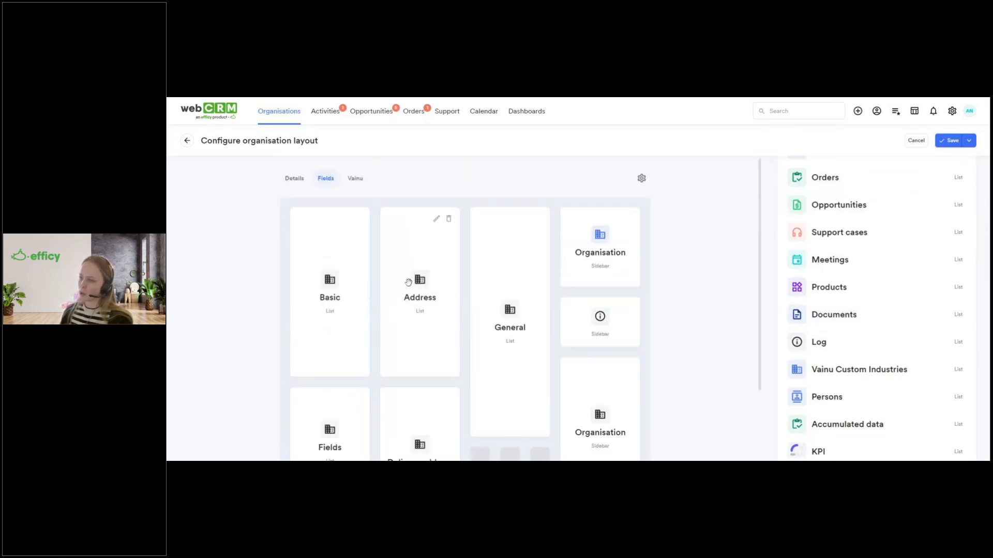
Step: Edit the display order of the organisation tabs so that Documents comes directly after Activities
{"action": "left_click", "coordinate": [642, 181]}
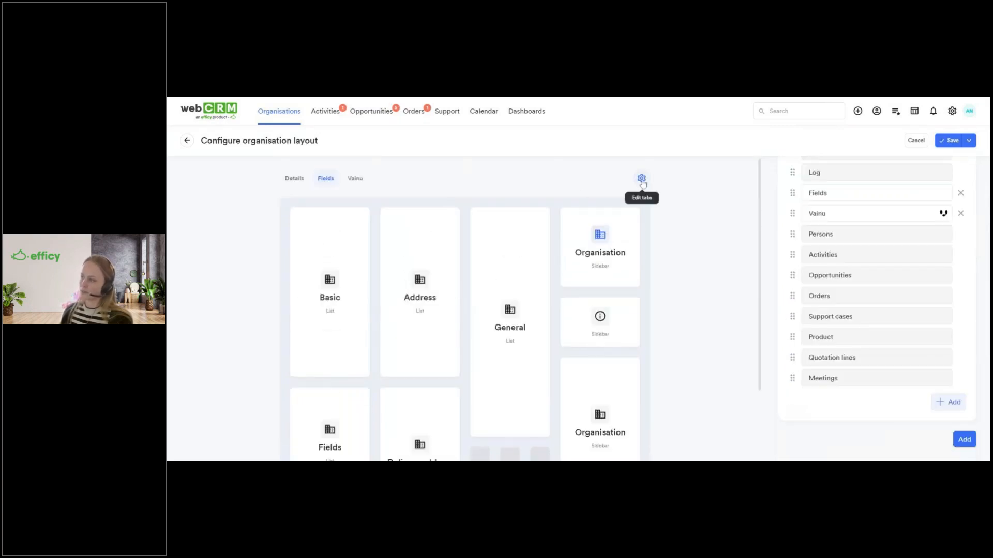
{"action": "scroll", "coordinate": [876, 300], "scroll_direction": "up", "scroll_amount": 2}
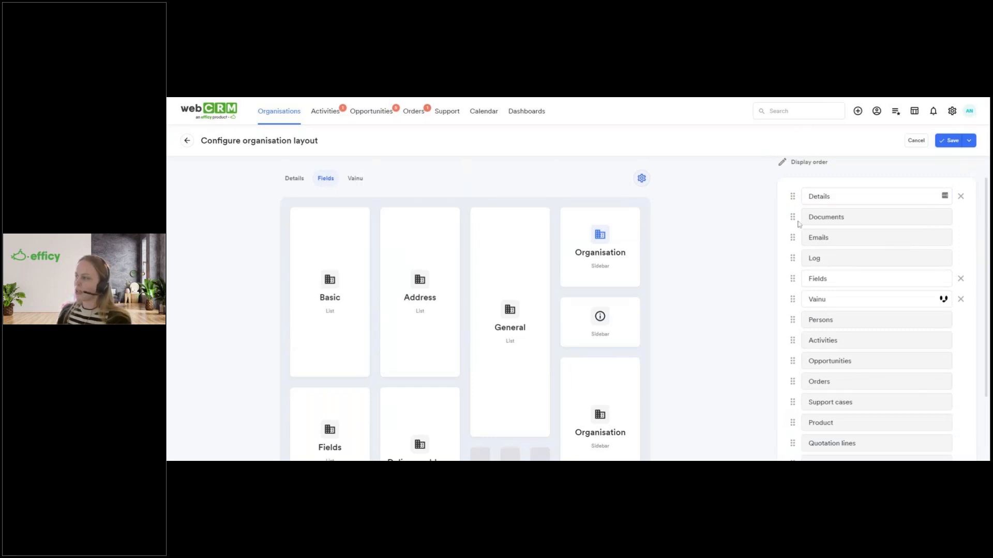
{"action": "left_click_drag", "start_coordinate": [794, 217], "coordinate": [794, 341]}
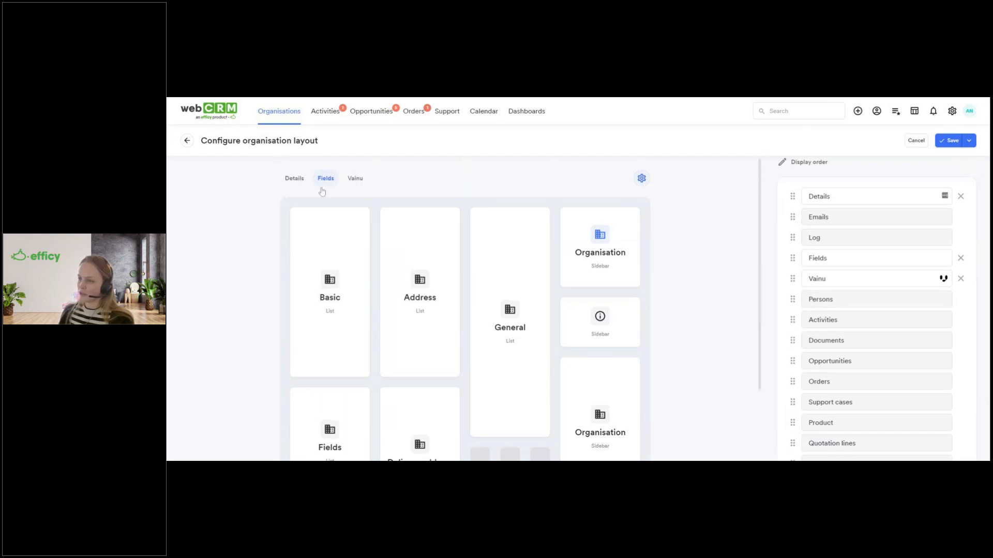
Step: Add a new tab, Details 2, and move it directly below Details in the display order
{"action": "scroll", "coordinate": [874, 326], "scroll_direction": "down", "scroll_amount": 2}
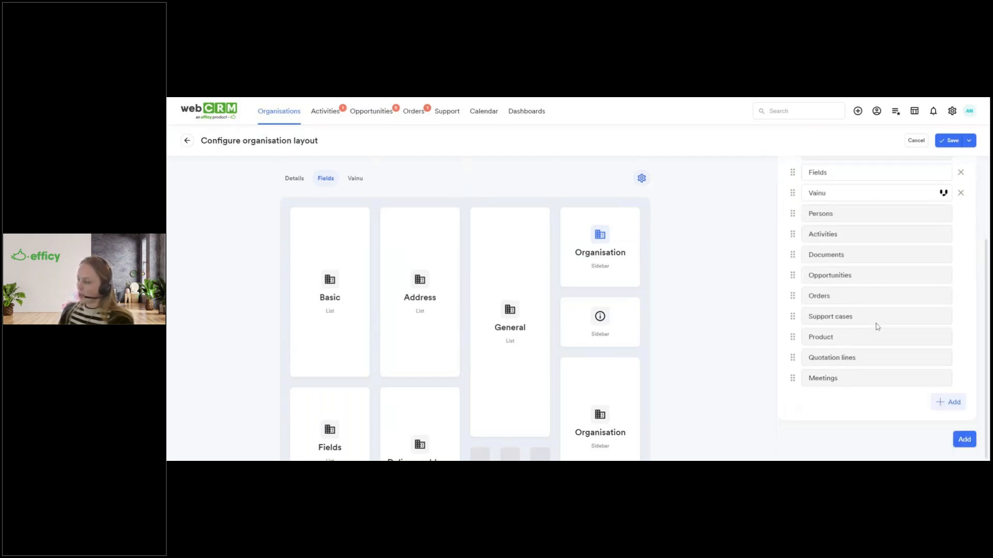
{"action": "left_click", "coordinate": [959, 403]}
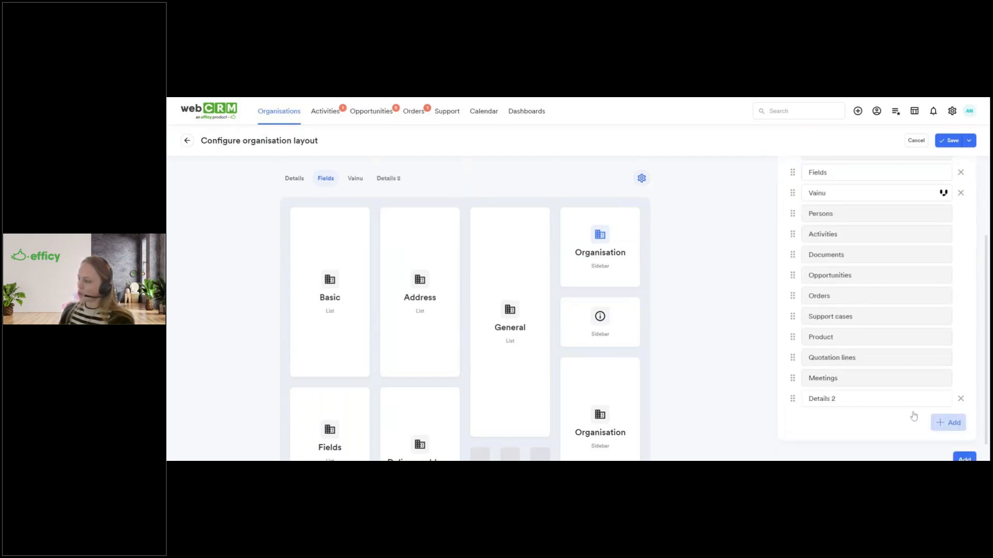
{"action": "left_click", "coordinate": [879, 399]}
{"action": "left_click_drag", "start_coordinate": [879, 400], "coordinate": [787, 403]}
{"action": "left_click", "coordinate": [858, 399]}
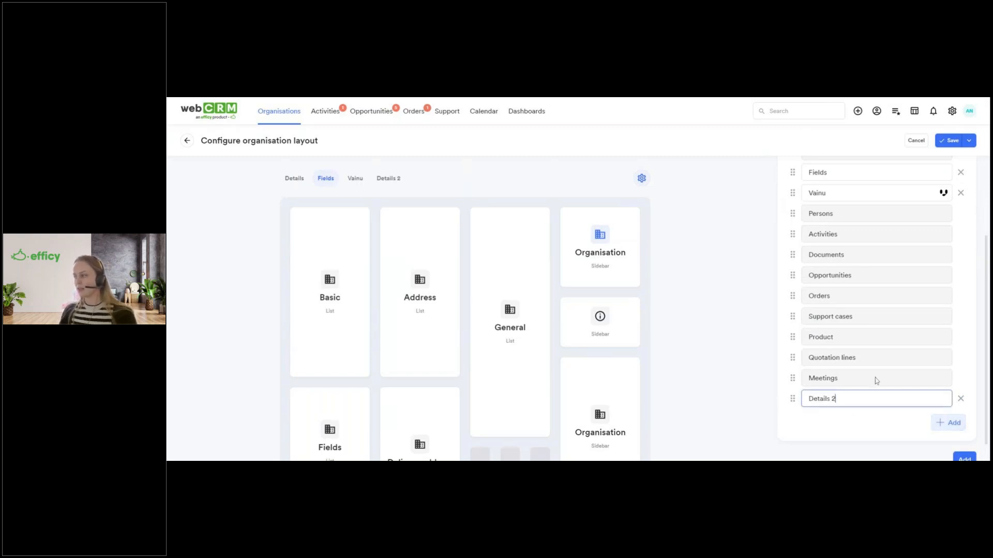
{"action": "left_click_drag", "start_coordinate": [795, 403], "coordinate": [793, 244]}
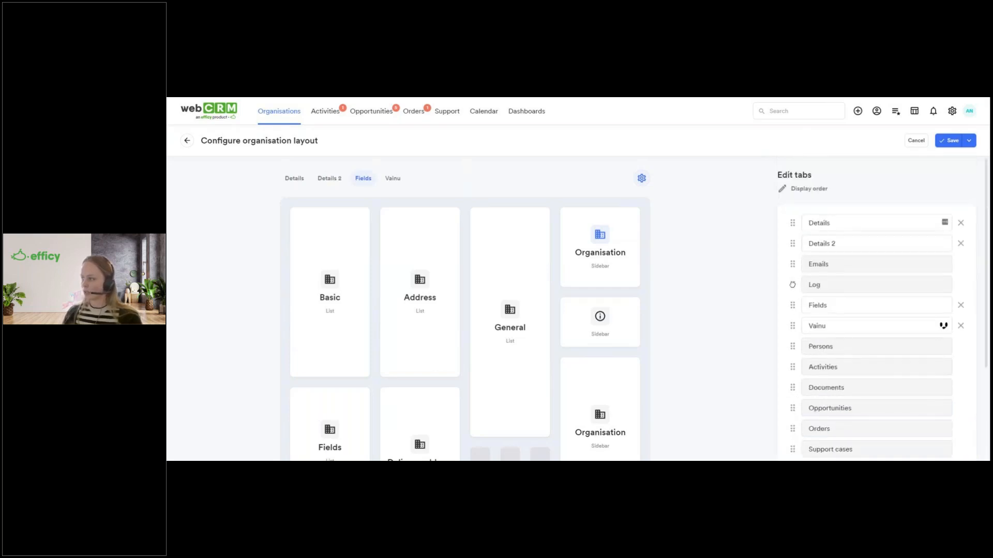
Step: Apply the edited tabs and save the organisation layout
{"action": "scroll", "coordinate": [908, 350], "scroll_direction": "down", "scroll_amount": 3}
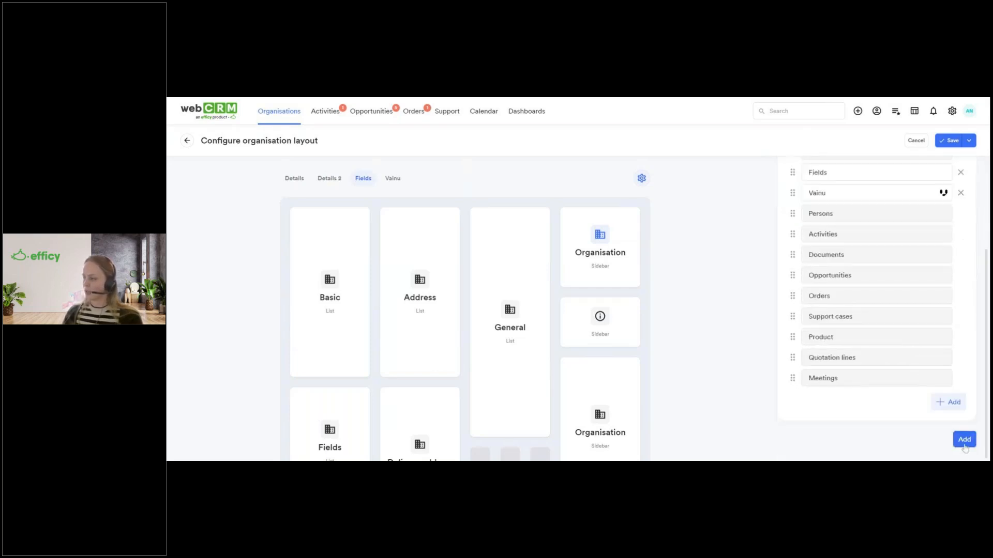
{"action": "left_click", "coordinate": [964, 440]}
{"action": "left_click", "coordinate": [953, 141]}
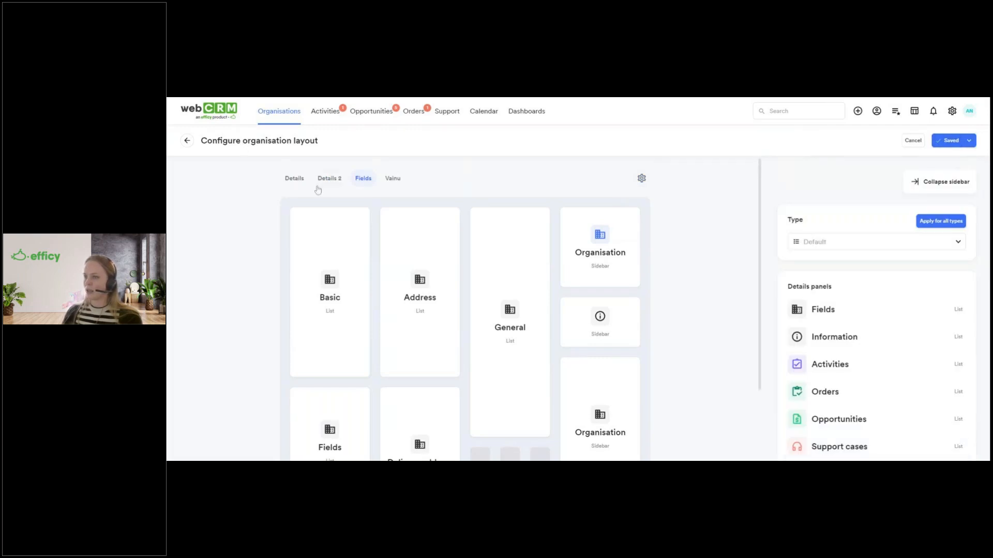
Step: Review which panels the Details page layout contains
{"action": "left_click", "coordinate": [293, 180]}
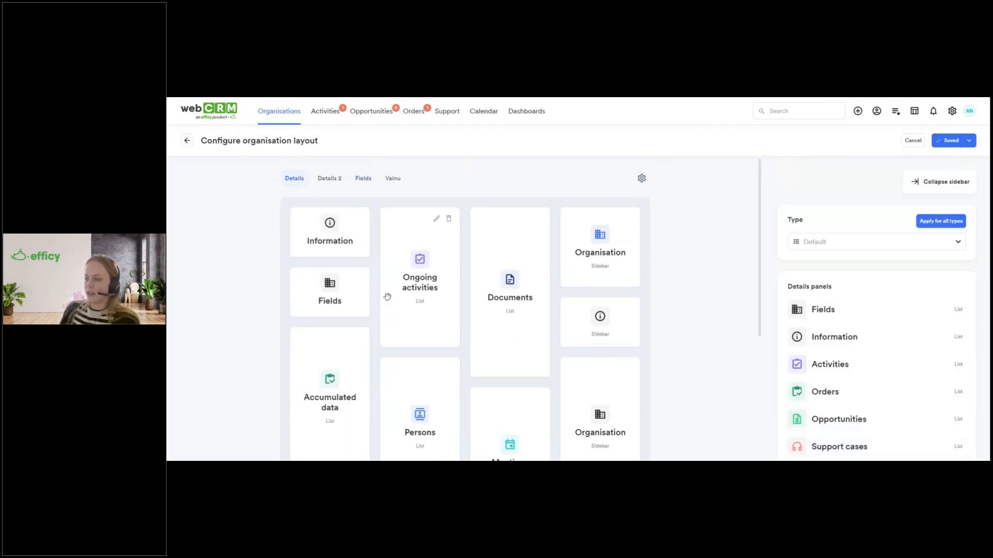
{"action": "scroll", "coordinate": [310, 247], "scroll_direction": "down", "scroll_amount": 3}
{"action": "scroll", "coordinate": [311, 247], "scroll_direction": "up", "scroll_amount": 5}
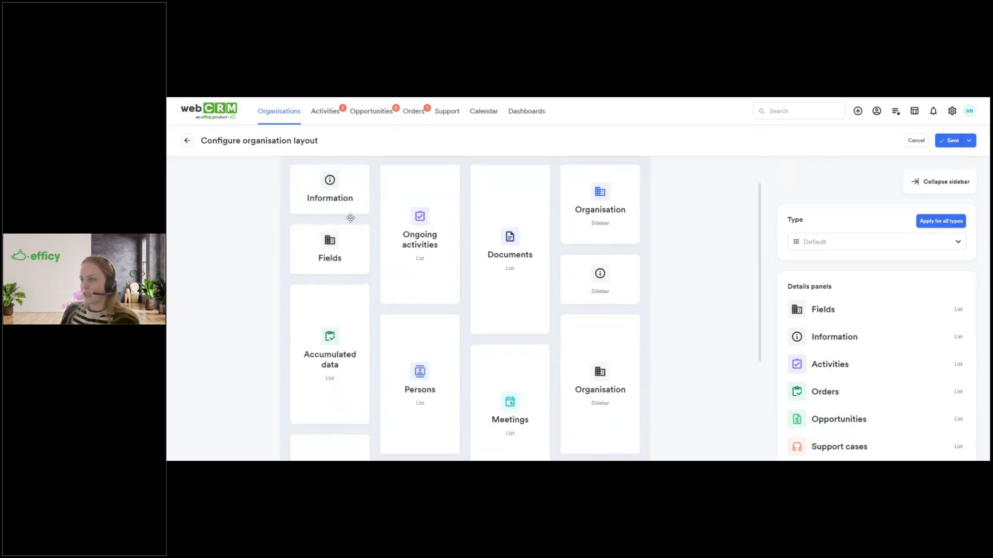
Step: Add an Accumulated data panel with currency GBP in the first column of the Details 2 page
{"action": "left_click", "coordinate": [329, 178]}
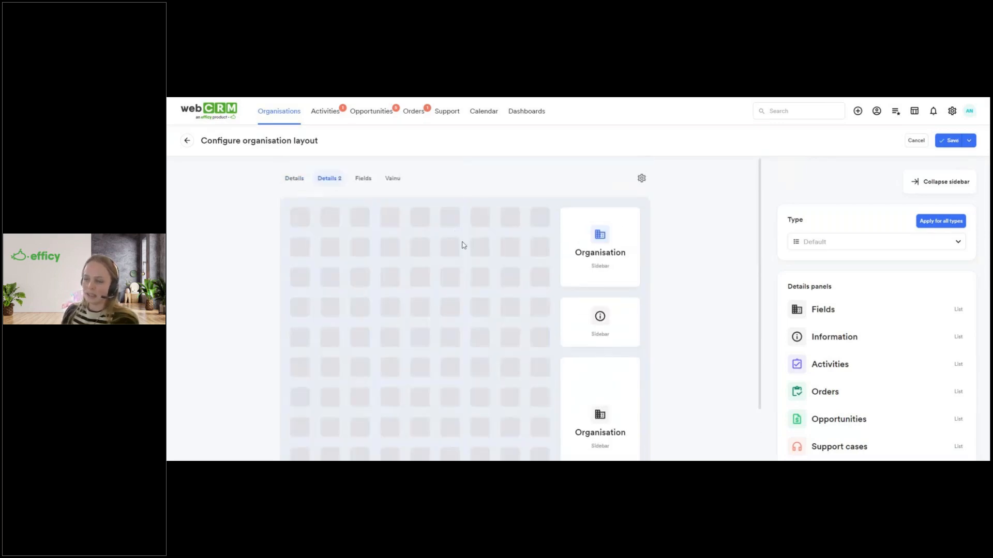
{"action": "scroll", "coordinate": [377, 295], "scroll_direction": "down", "scroll_amount": 1}
{"action": "scroll", "coordinate": [377, 296], "scroll_direction": "down", "scroll_amount": 1}
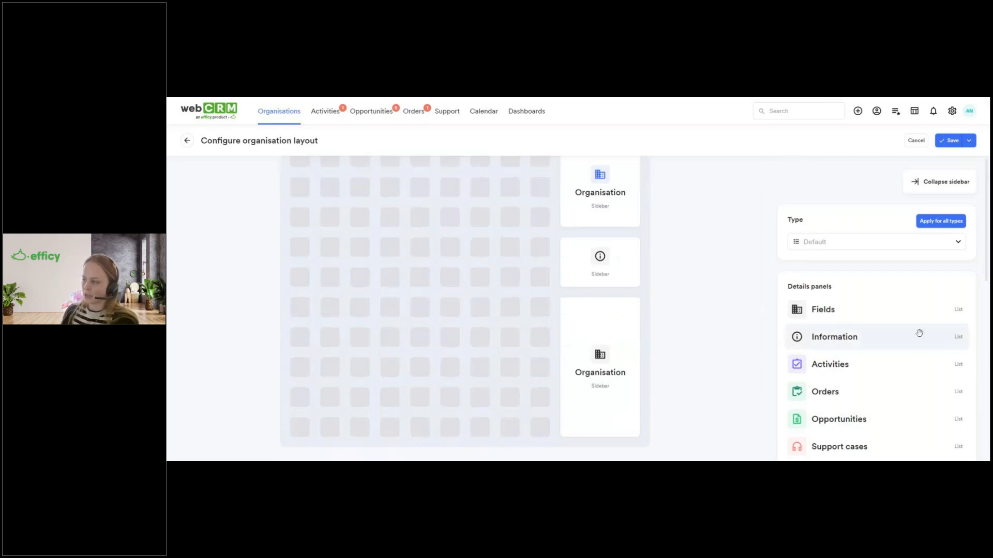
{"action": "scroll", "coordinate": [898, 337], "scroll_direction": "down", "scroll_amount": 5}
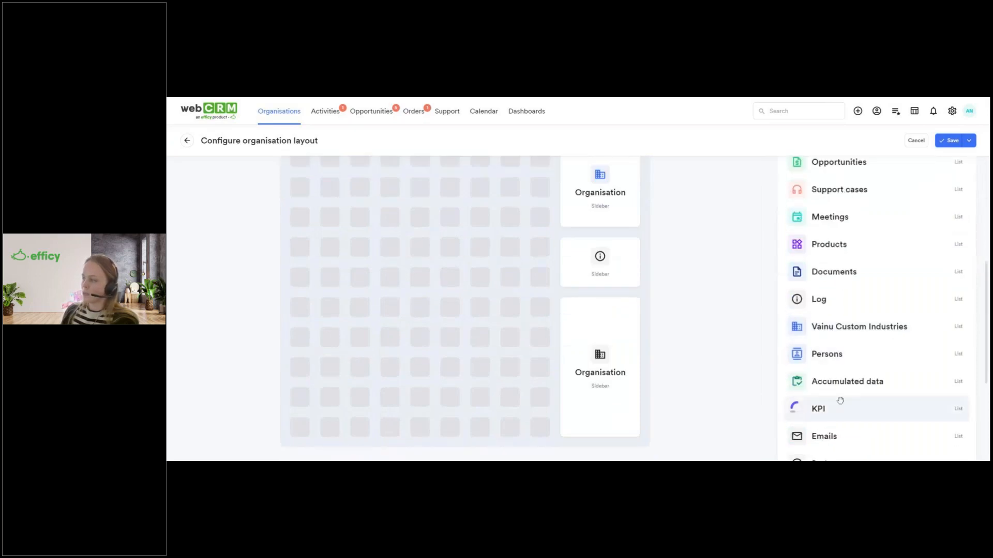
{"action": "left_click_drag", "start_coordinate": [838, 381], "coordinate": [341, 200]}
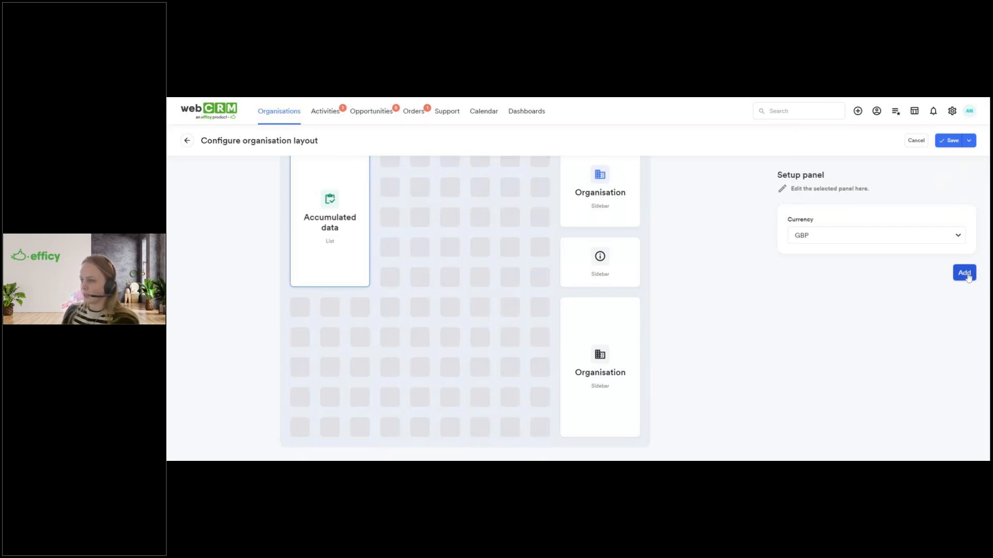
{"action": "left_click", "coordinate": [964, 273]}
Step: Place a KPI panel beside the Accumulated data panel on the Details 2 page
{"action": "scroll", "coordinate": [838, 388], "scroll_direction": "down", "scroll_amount": 3}
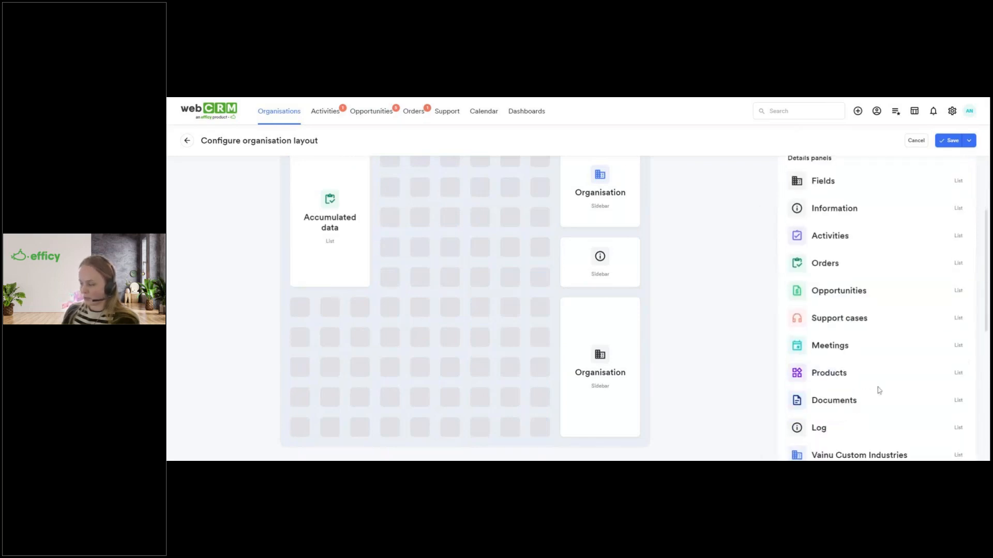
{"action": "scroll", "coordinate": [878, 392], "scroll_direction": "down", "scroll_amount": 3}
{"action": "left_click_drag", "start_coordinate": [843, 411], "coordinate": [398, 188]}
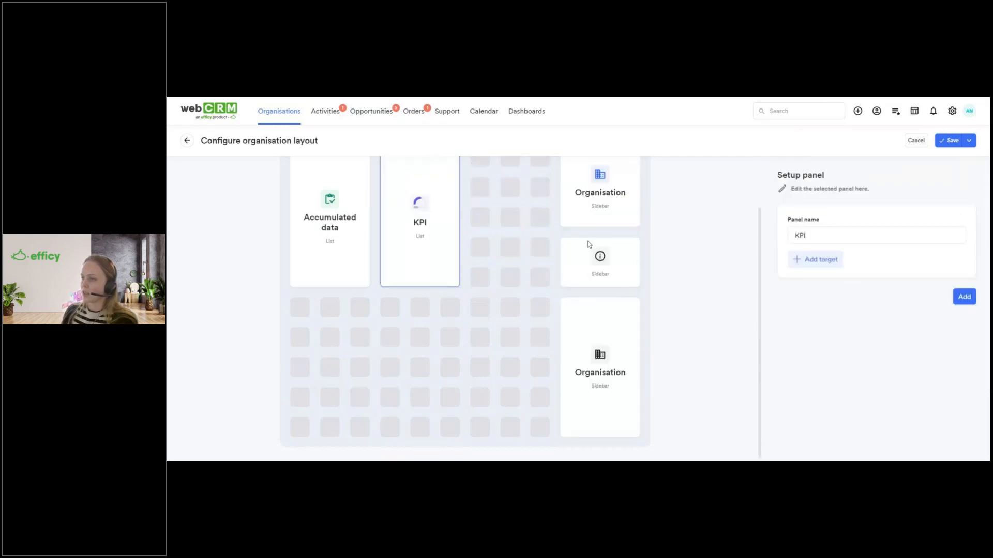
Step: Give the KPI panel a target with entity type Order, keep the period at Week, and apply the panel setup
{"action": "left_click", "coordinate": [818, 258]}
{"action": "left_click", "coordinate": [824, 271]}
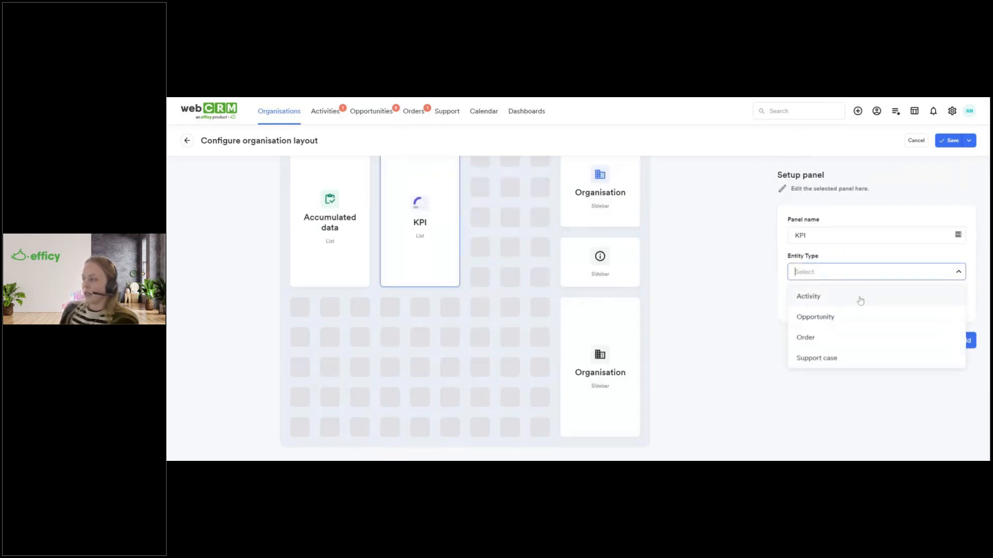
{"action": "left_click", "coordinate": [809, 339]}
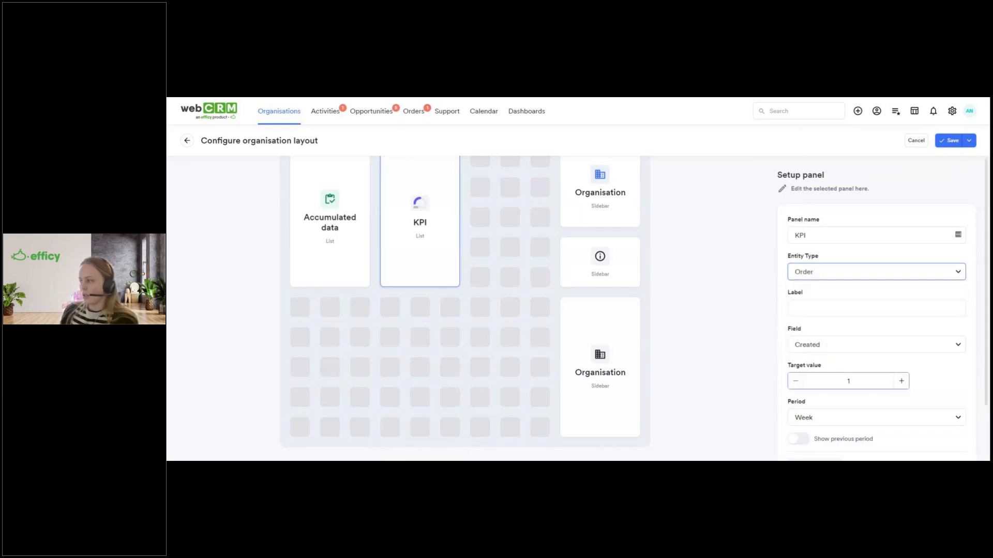
{"action": "left_click", "coordinate": [858, 418]}
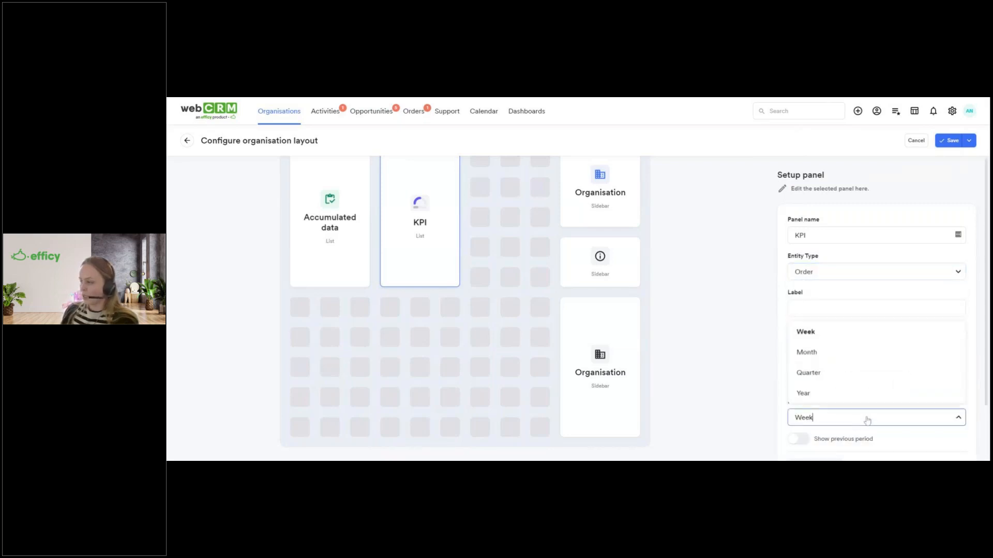
{"action": "left_click", "coordinate": [770, 360]}
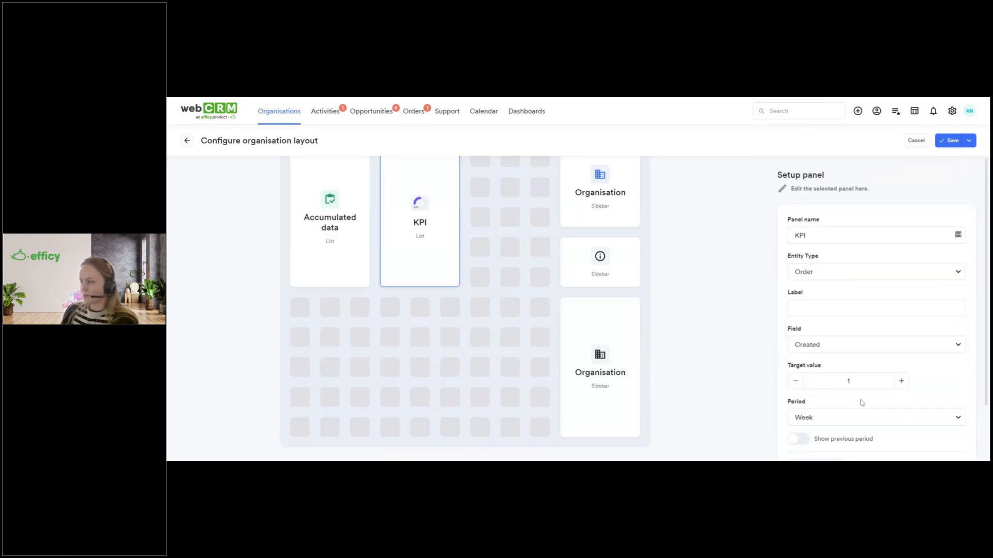
{"action": "scroll", "coordinate": [972, 414], "scroll_direction": "down", "scroll_amount": 2}
{"action": "left_click", "coordinate": [964, 439]}
Step: Place a Budget panel beside the KPI panel and view its budget chart data options, keeping Revenue
{"action": "scroll", "coordinate": [868, 401], "scroll_direction": "down", "scroll_amount": 6}
{"action": "left_click_drag", "start_coordinate": [833, 293], "coordinate": [509, 201]}
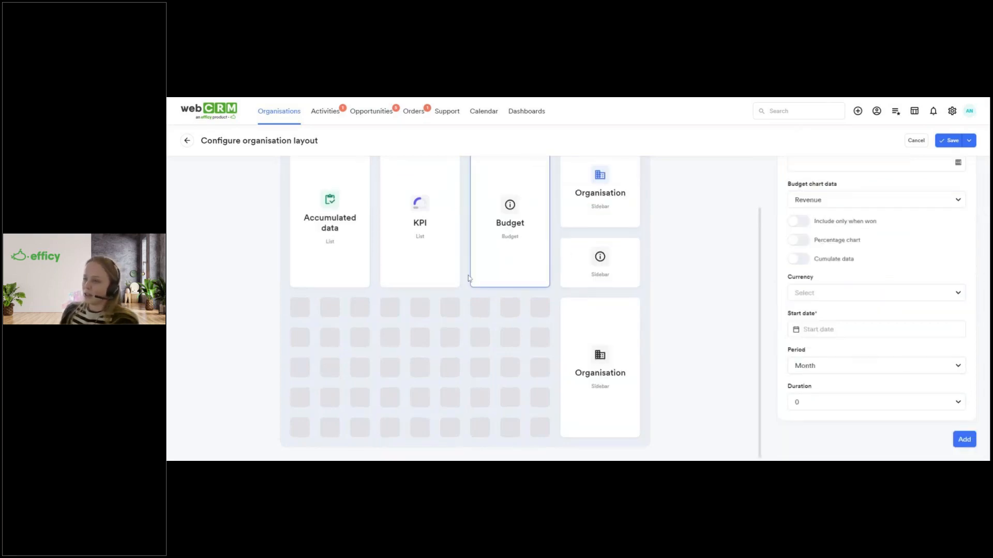
{"action": "scroll", "coordinate": [468, 278], "scroll_direction": "up", "scroll_amount": 1}
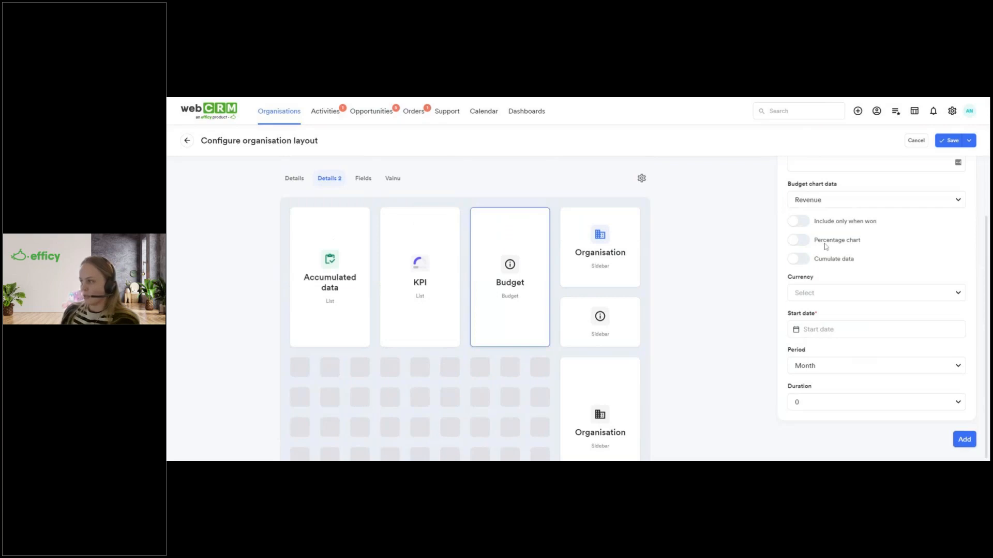
{"action": "scroll", "coordinate": [825, 246], "scroll_direction": "up", "scroll_amount": 1}
{"action": "left_click", "coordinate": [865, 272]}
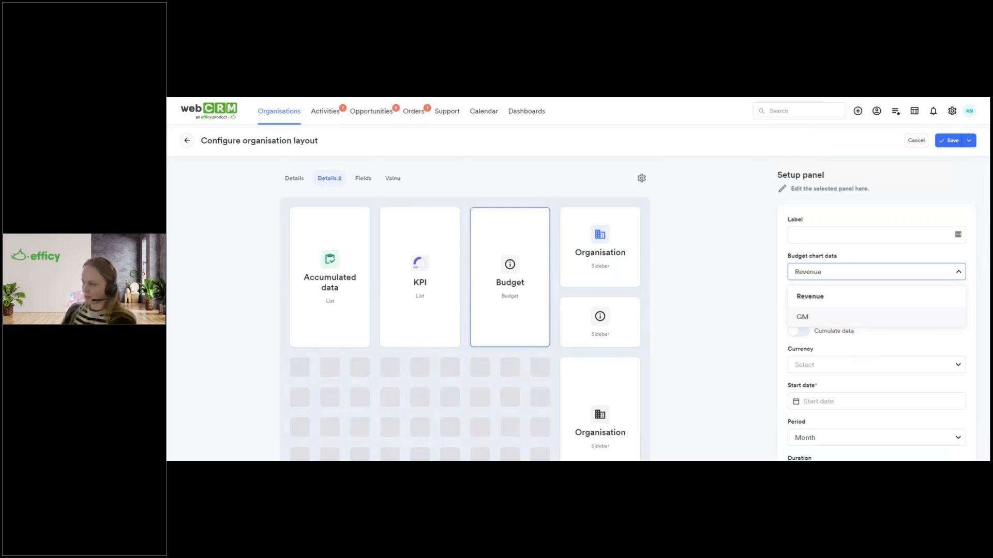
{"action": "left_click", "coordinate": [765, 290]}
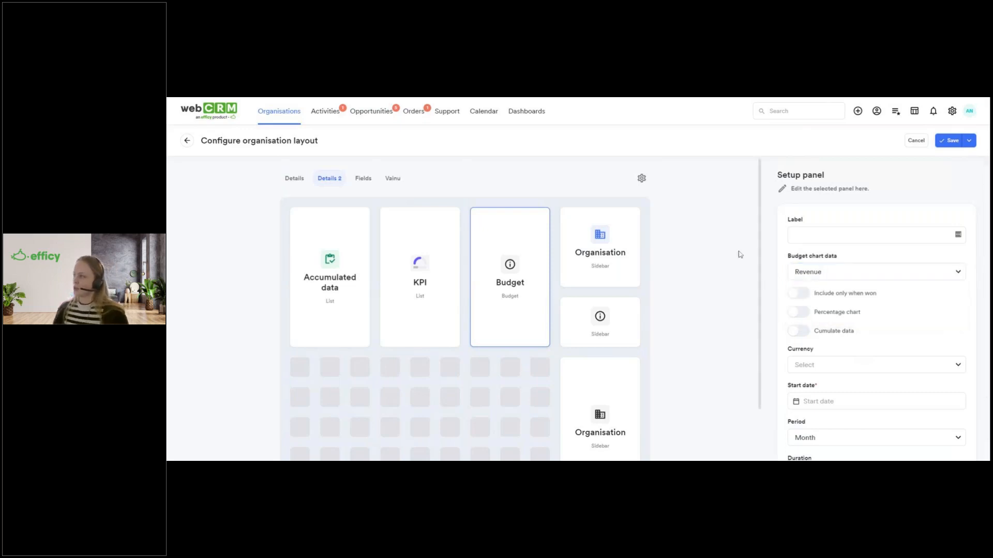
Step: Apply the Budget panel setup without further changes, then save the organisation layout and return to the organisation record
{"action": "scroll", "coordinate": [737, 255], "scroll_direction": "down", "scroll_amount": 1}
{"action": "scroll", "coordinate": [791, 255], "scroll_direction": "down", "scroll_amount": 2}
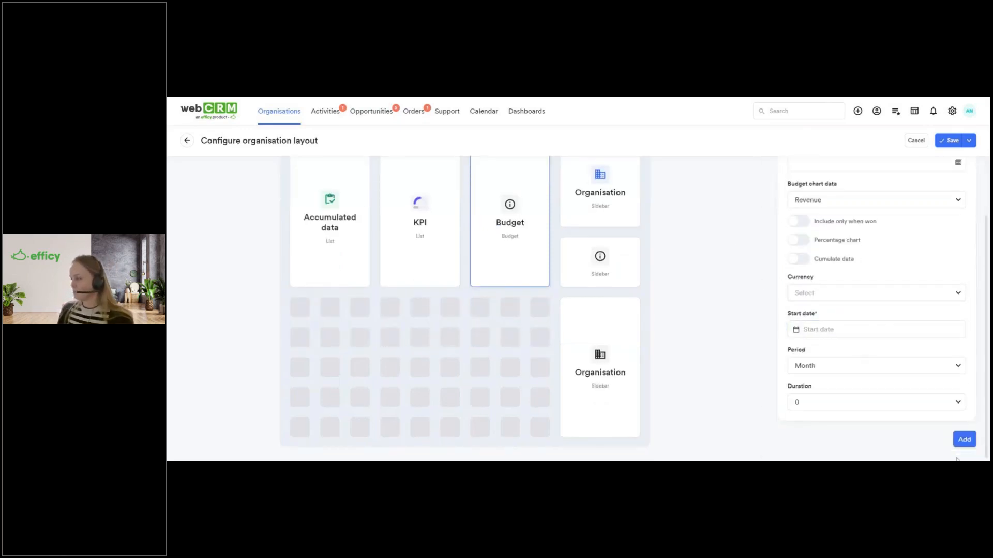
{"action": "left_click", "coordinate": [964, 440]}
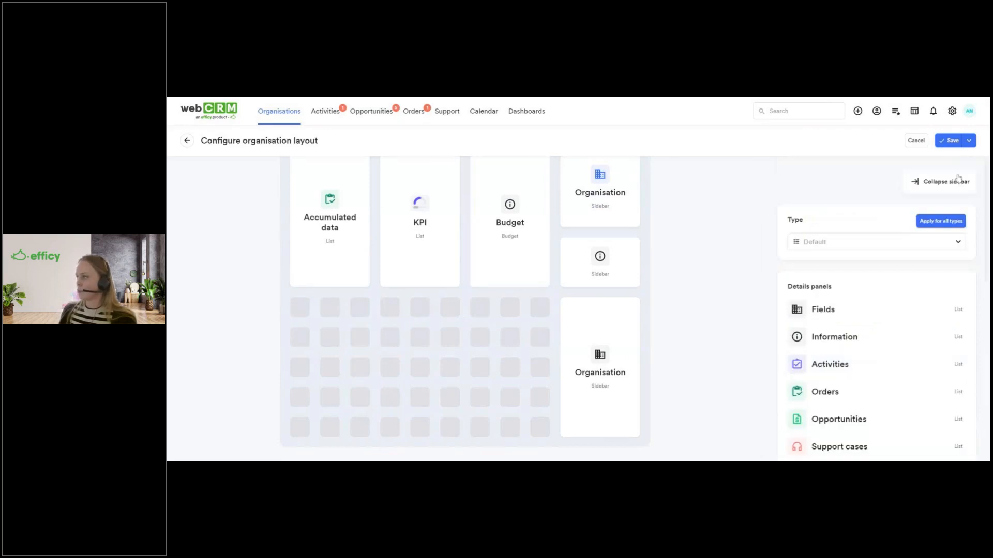
{"action": "scroll", "coordinate": [523, 247], "scroll_direction": "up", "scroll_amount": 2}
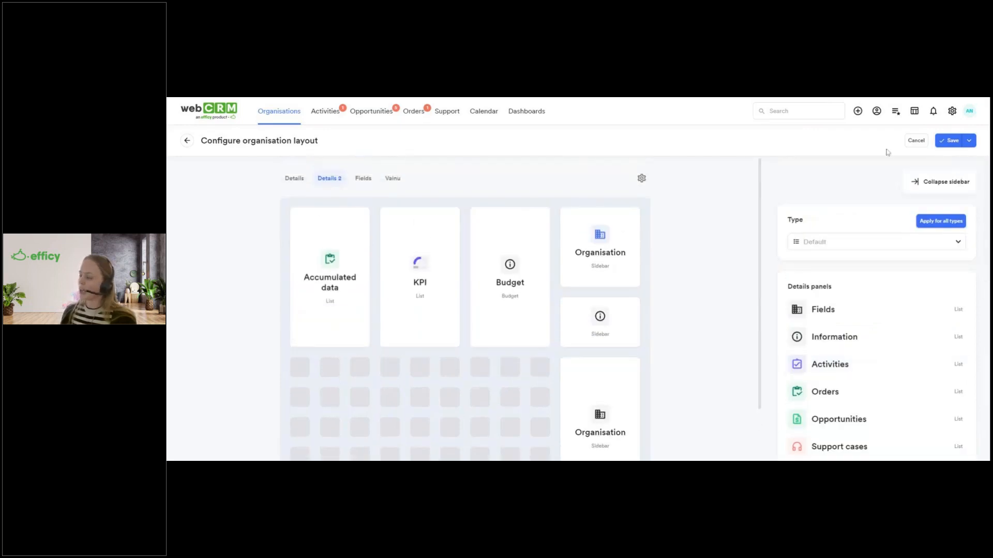
{"action": "left_click", "coordinate": [950, 145]}
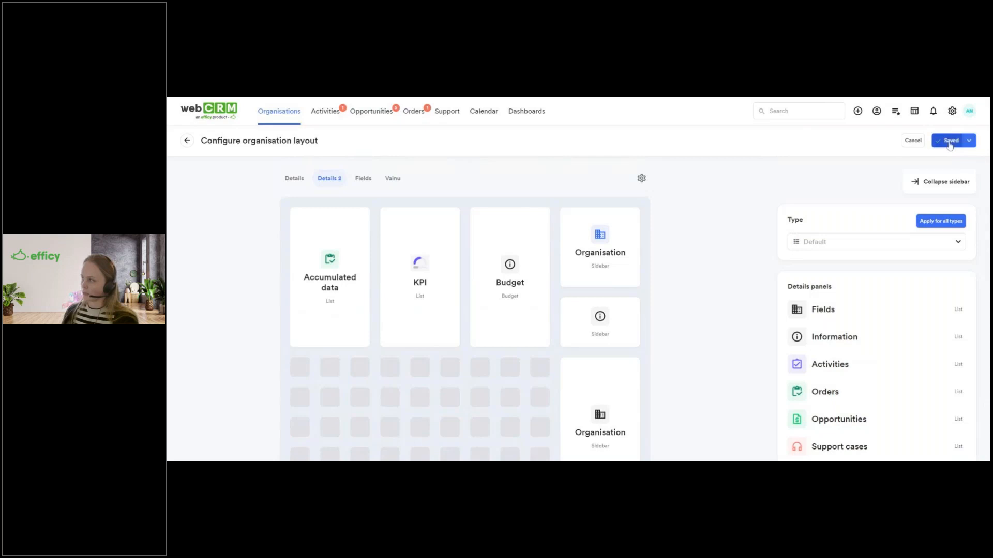
{"action": "left_click", "coordinate": [188, 142]}
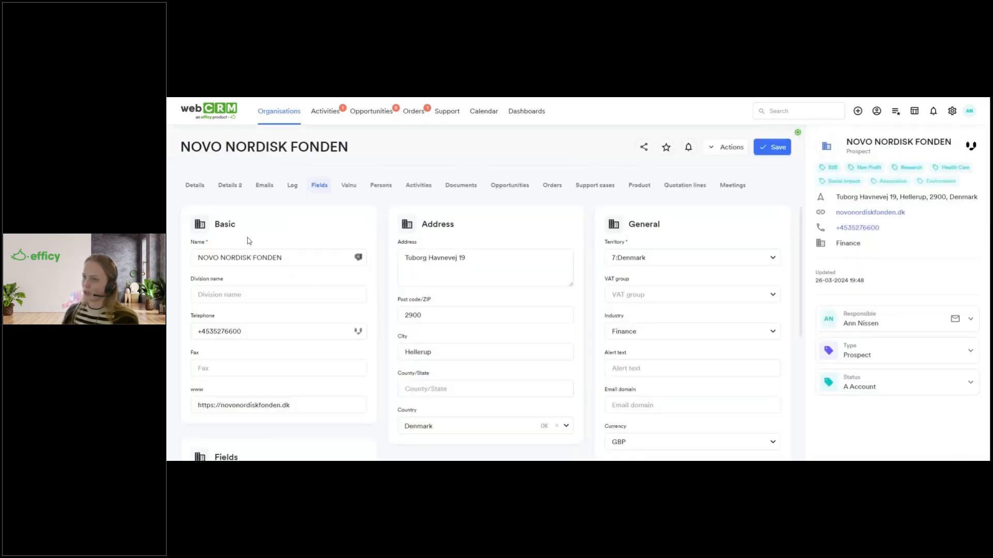
Step: Review the Details, Details 2 and Emails pages of the organisation record, ending on the Details page
{"action": "left_click", "coordinate": [194, 186]}
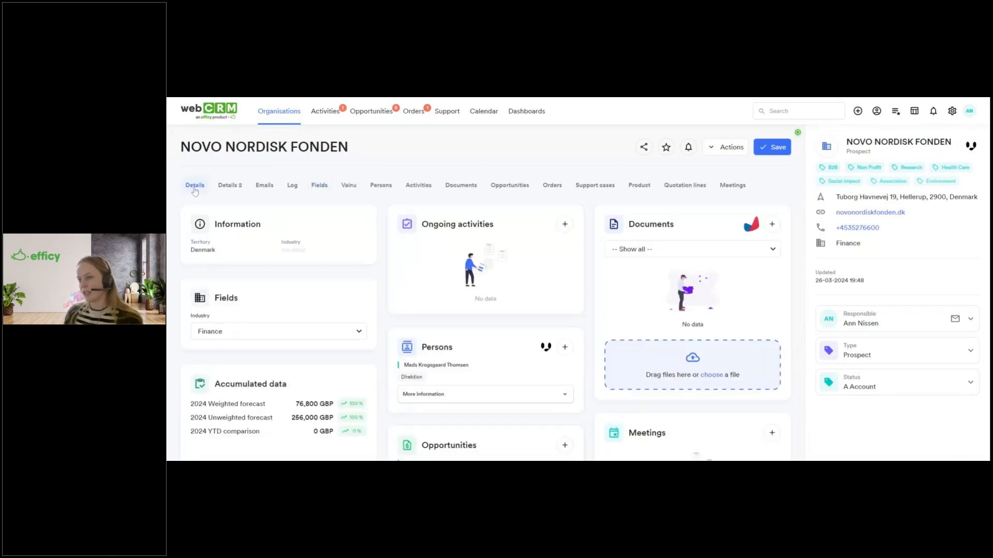
{"action": "left_click", "coordinate": [220, 191]}
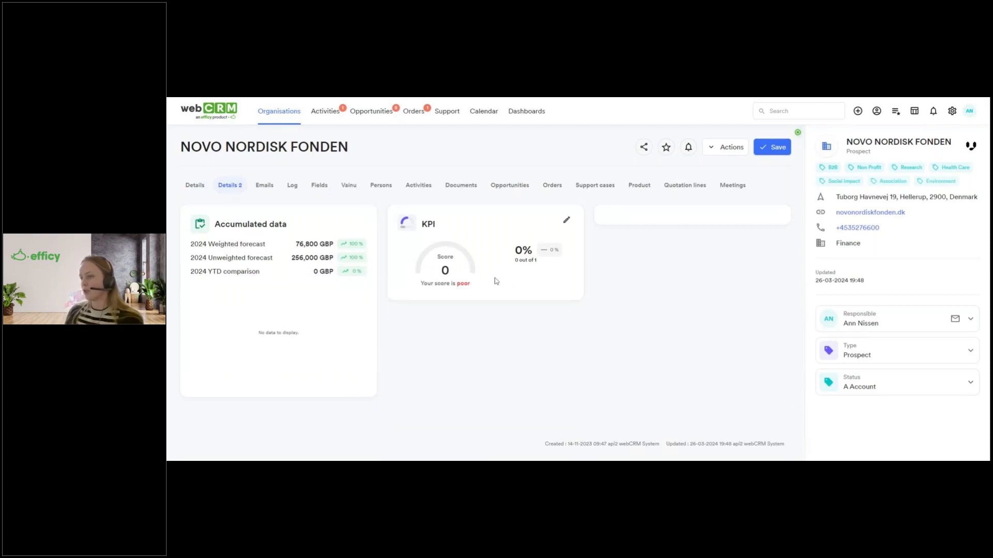
{"action": "left_click", "coordinate": [266, 187]}
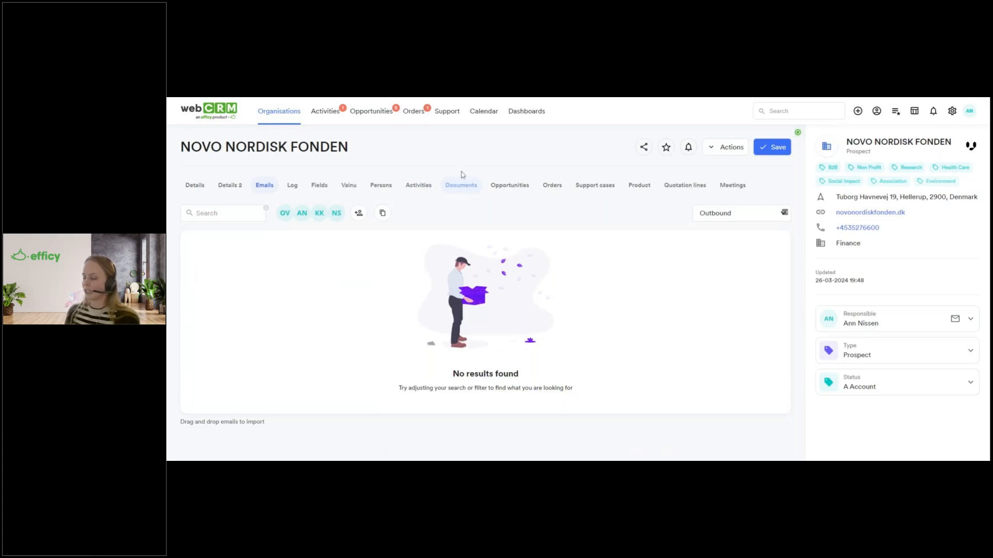
{"action": "left_click", "coordinate": [244, 190]}
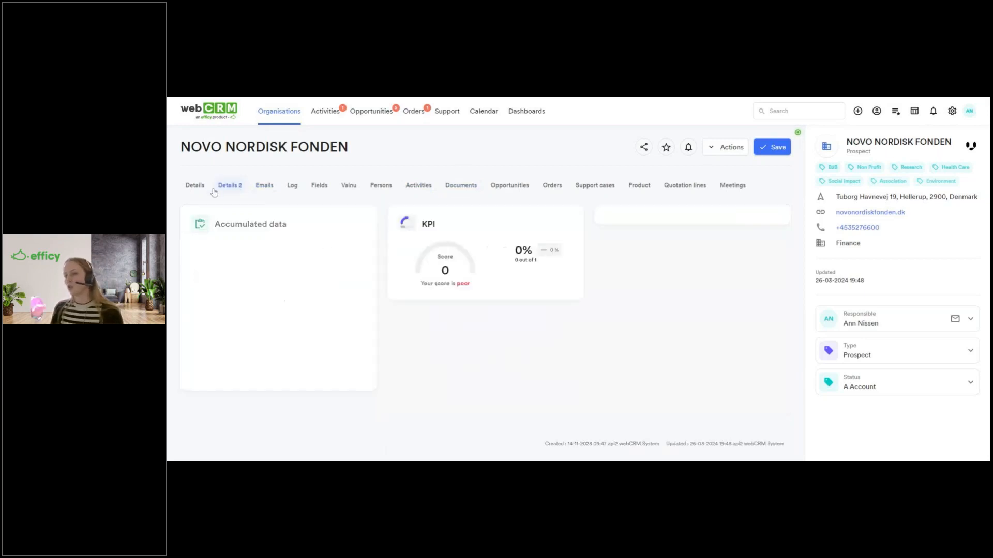
{"action": "left_click", "coordinate": [203, 189]}
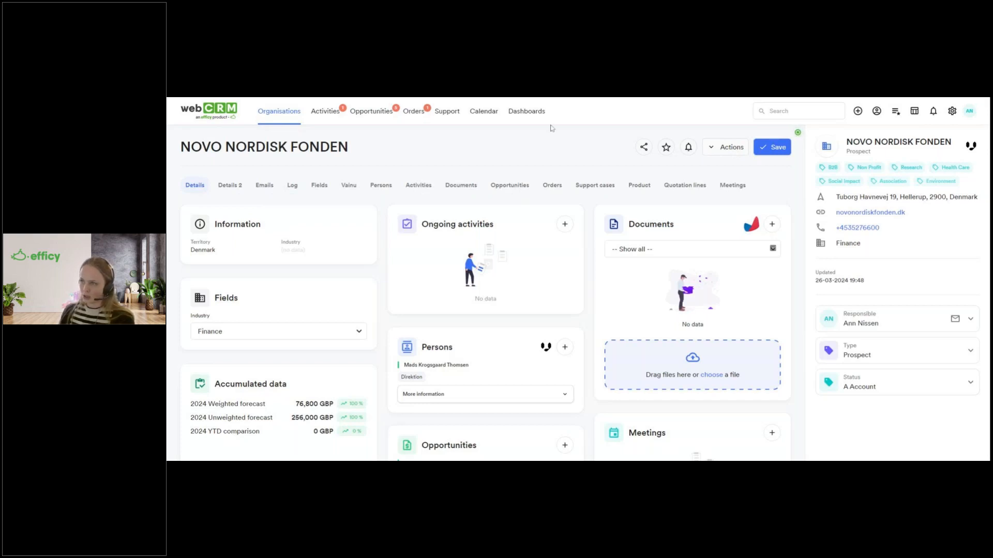
Step: Open the WEBCRM A/S activity, dismiss the introduction tour and open the activity's layout setup
{"action": "left_click", "coordinate": [321, 115]}
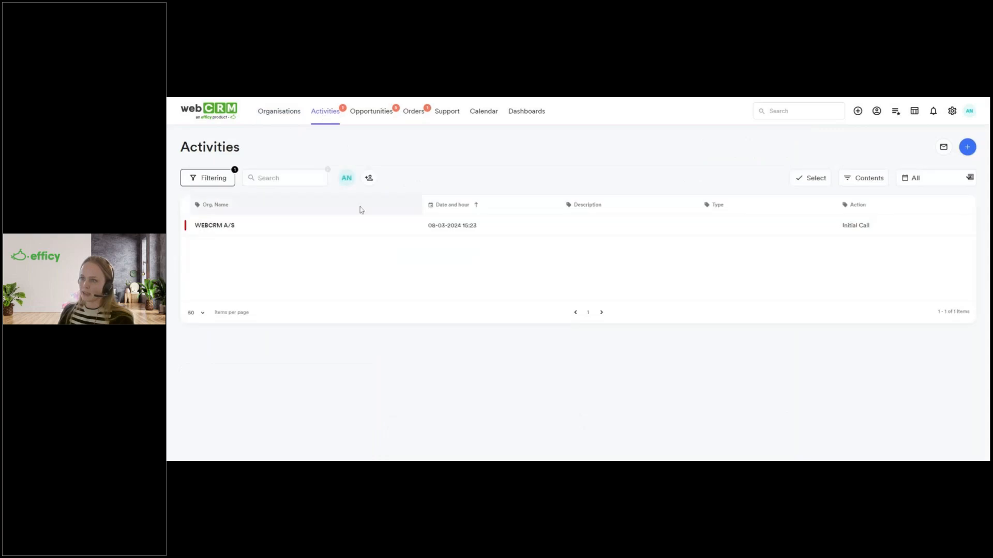
{"action": "left_click", "coordinate": [401, 230]}
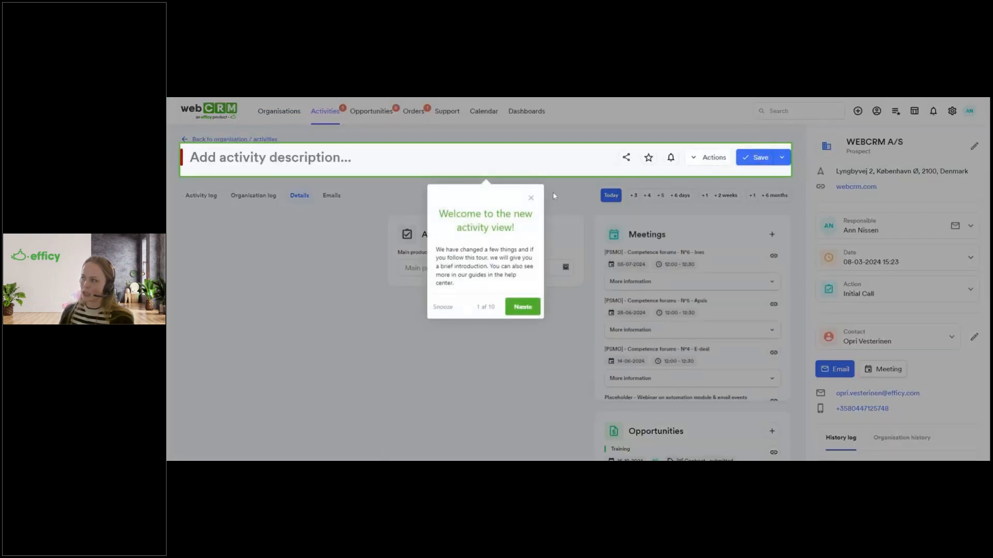
{"action": "left_click", "coordinate": [531, 200]}
{"action": "left_click", "coordinate": [713, 157]}
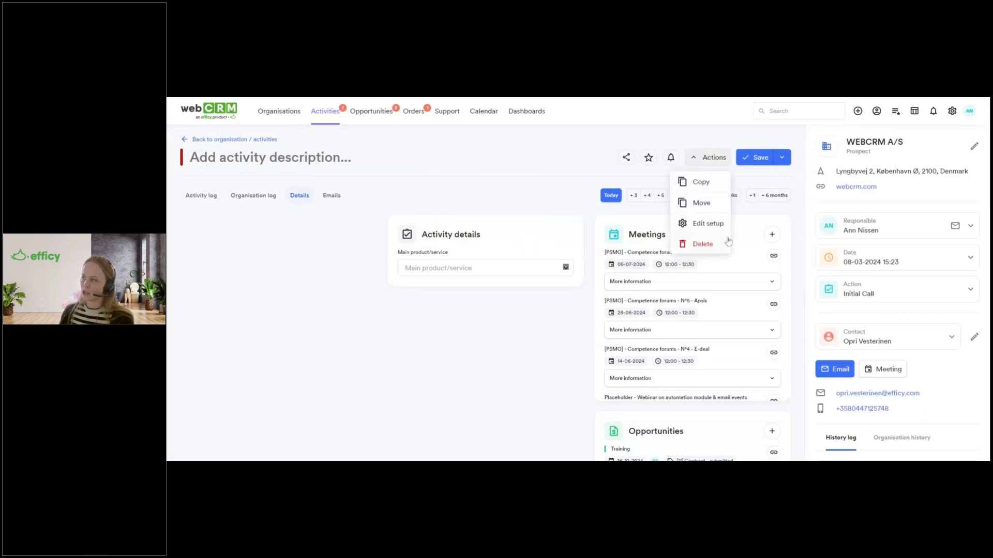
{"action": "left_click", "coordinate": [712, 225]}
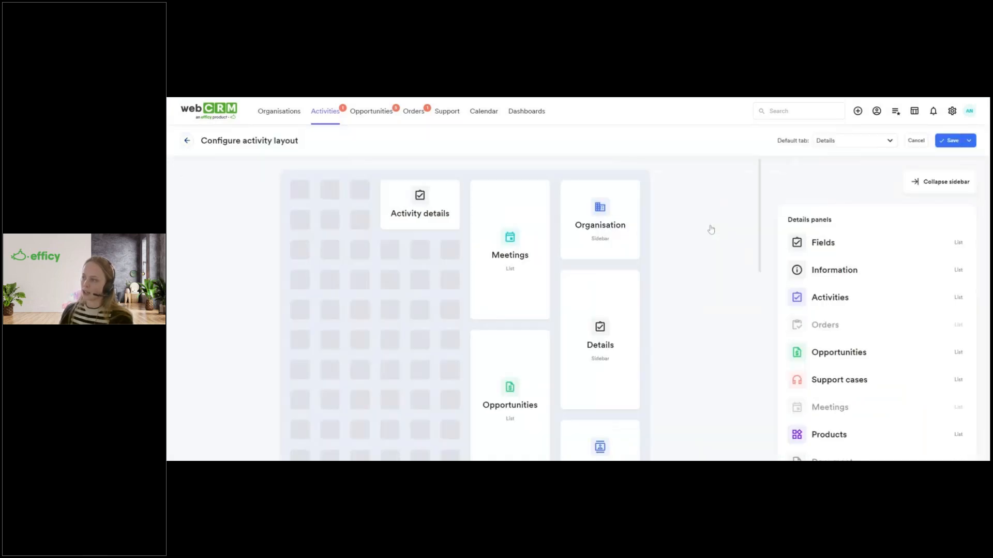
Step: Arrange Orders above Support cases in the first column and Opportunities below Activity details, then save the activity layout
{"action": "left_click_drag", "start_coordinate": [502, 357], "coordinate": [339, 217]}
{"action": "left_click_drag", "start_coordinate": [494, 349], "coordinate": [347, 362]}
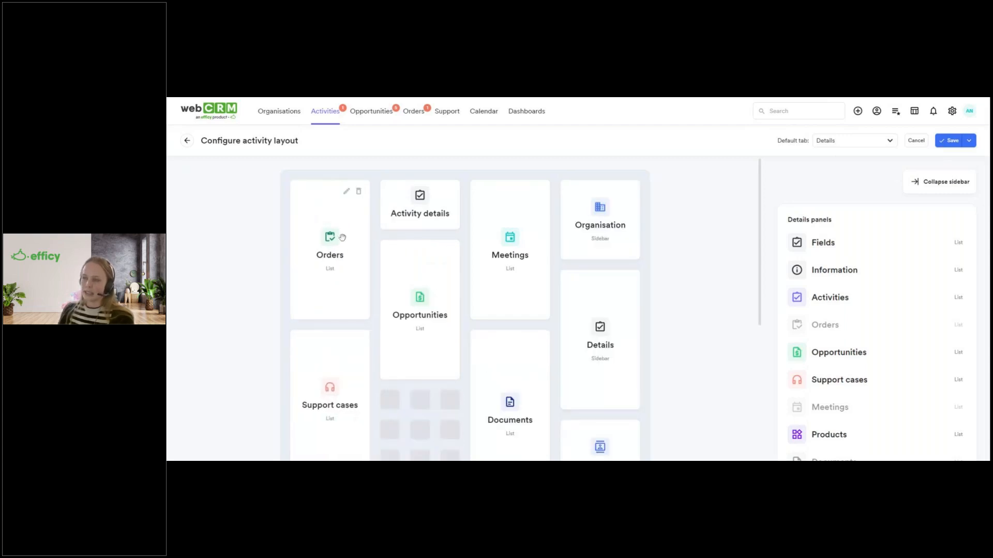
{"action": "scroll", "coordinate": [509, 317], "scroll_direction": "down", "scroll_amount": 5}
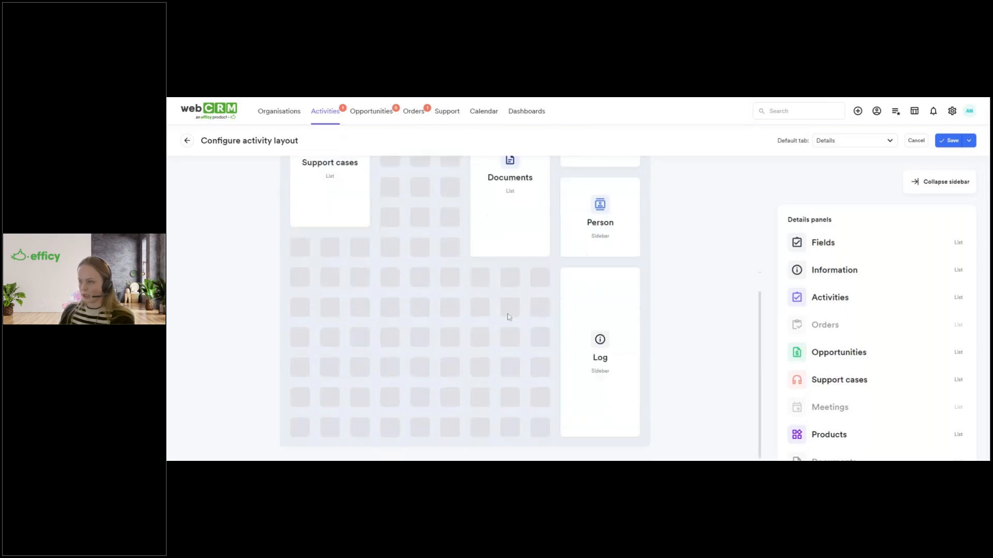
{"action": "scroll", "coordinate": [508, 317], "scroll_direction": "up", "scroll_amount": 5}
{"action": "scroll", "coordinate": [838, 378], "scroll_direction": "down", "scroll_amount": 4}
{"action": "scroll", "coordinate": [868, 316], "scroll_direction": "up", "scroll_amount": 4}
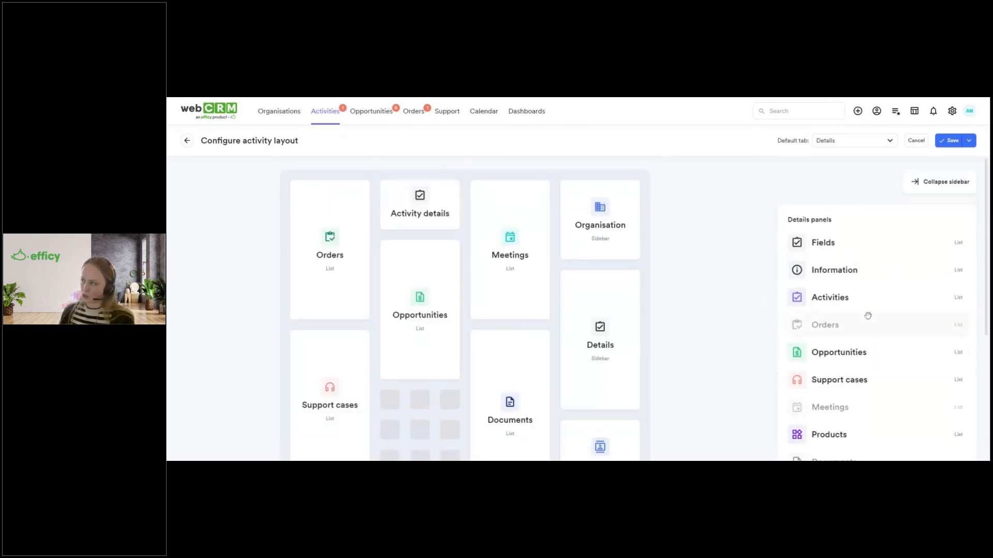
{"action": "left_click", "coordinate": [954, 142]}
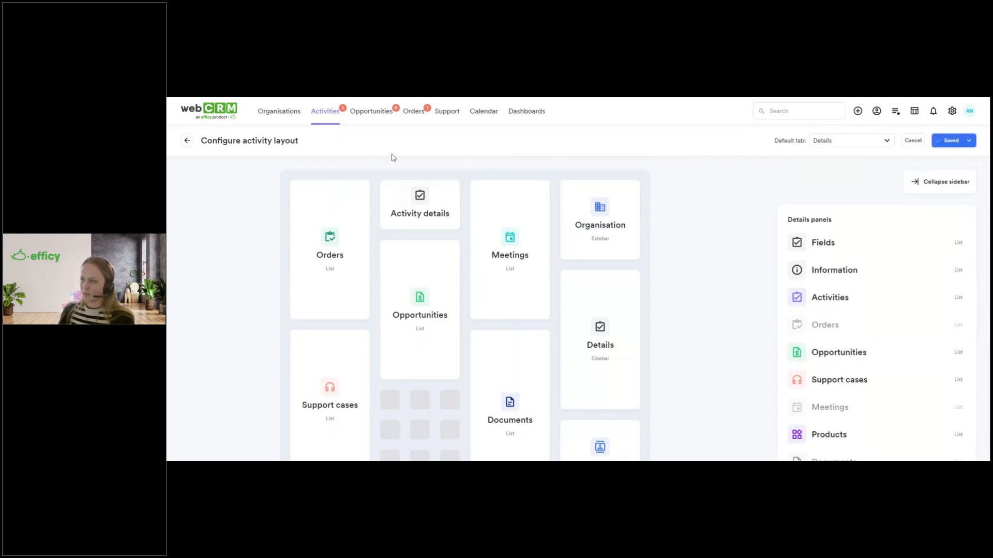
Step: View the default tab options for the activity layout, keep Details, and return to the activity to check its panels
{"action": "left_click", "coordinate": [822, 142]}
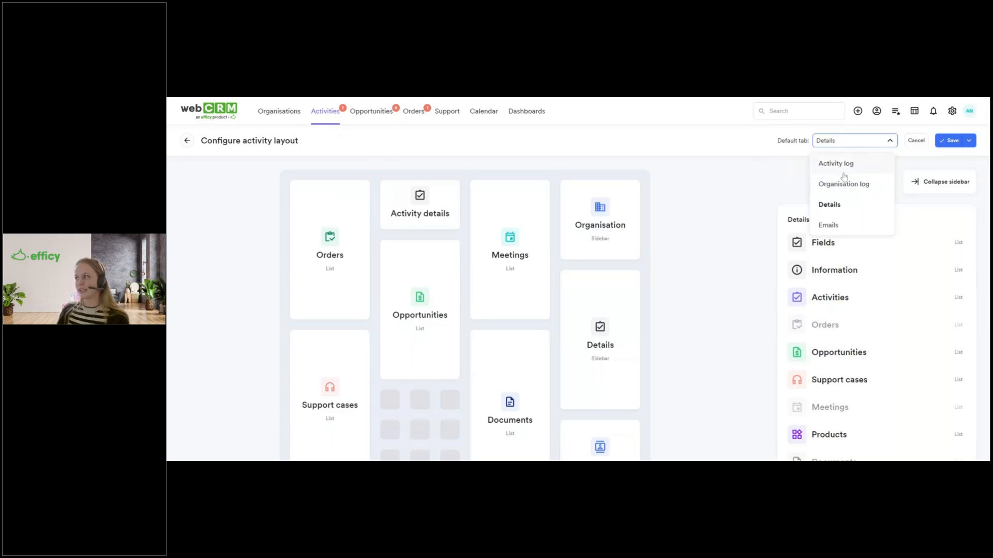
{"action": "left_click", "coordinate": [620, 164]}
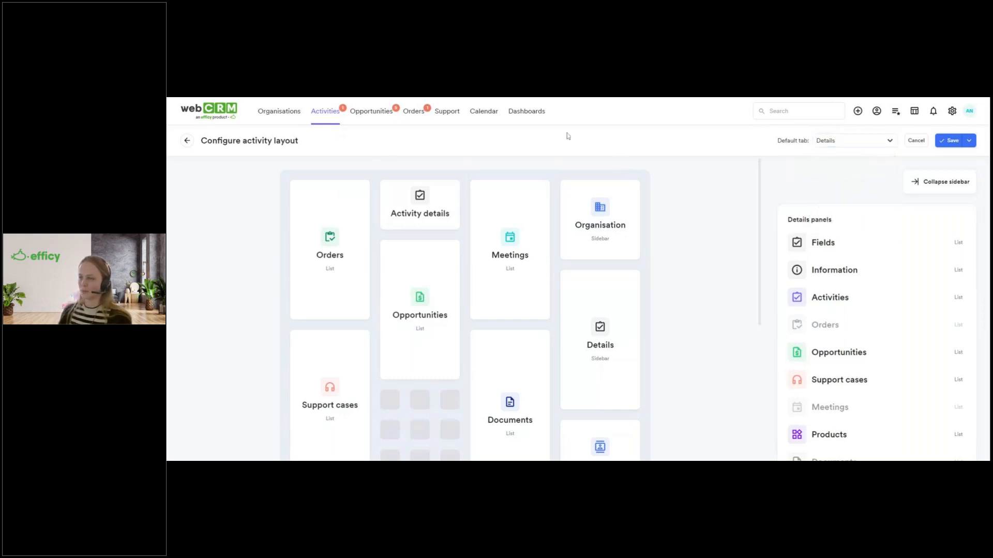
{"action": "left_click", "coordinate": [190, 144]}
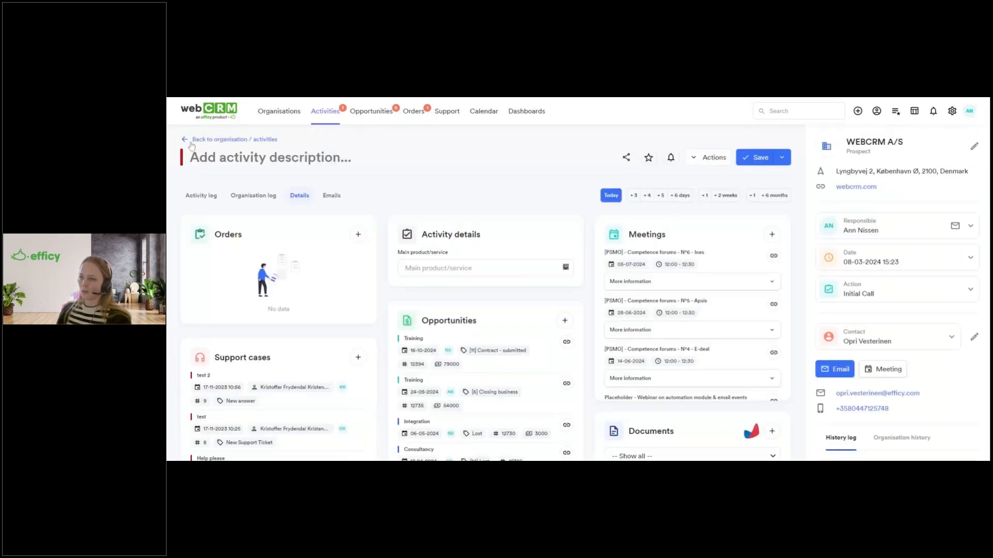